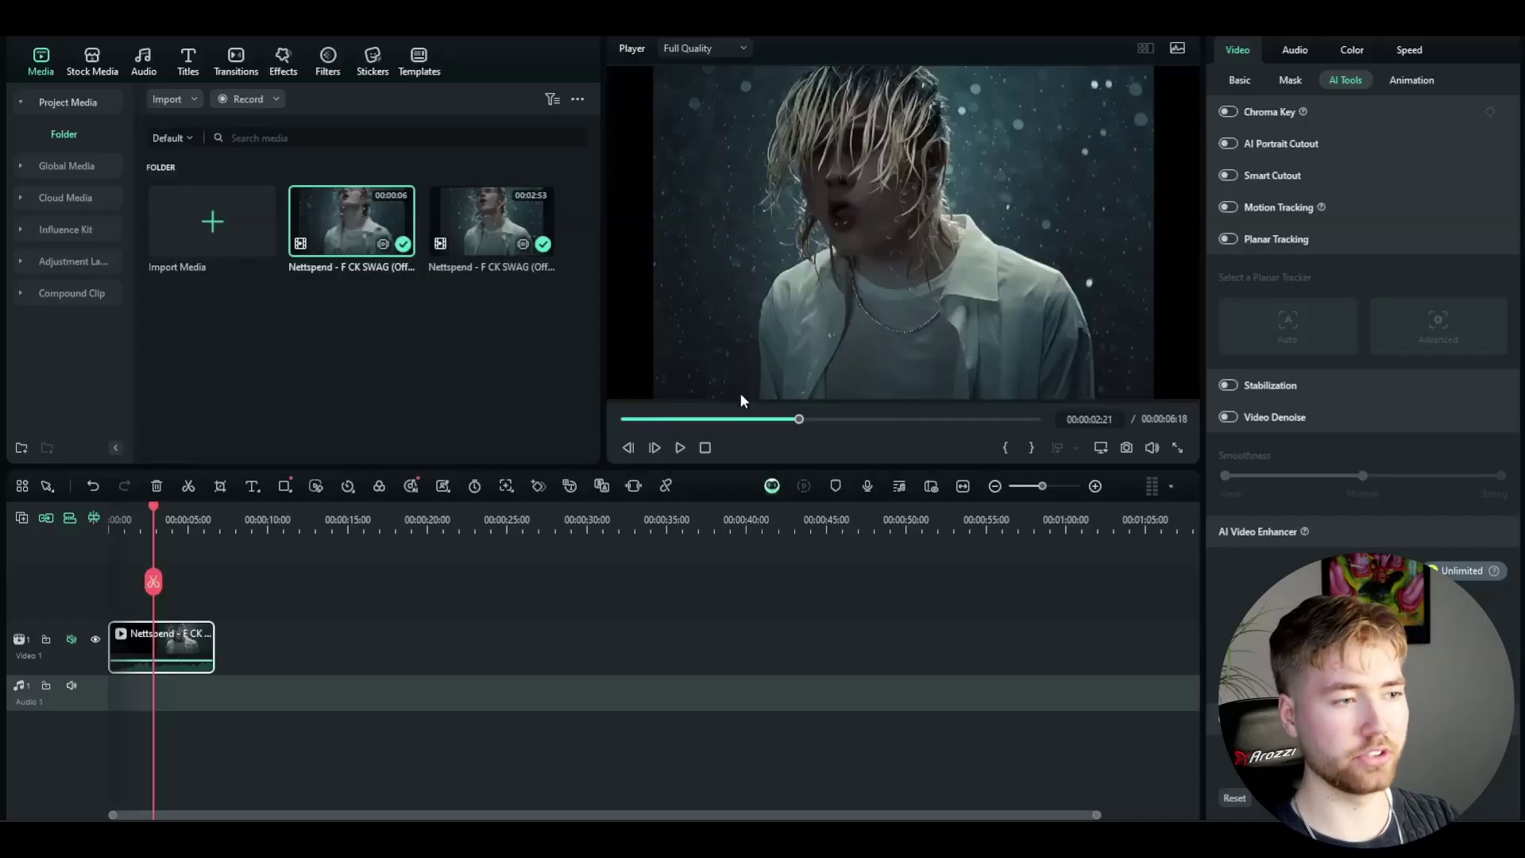
{"action": "left_click_drag", "start_coordinate": [153, 582], "coordinate": [135, 574]}
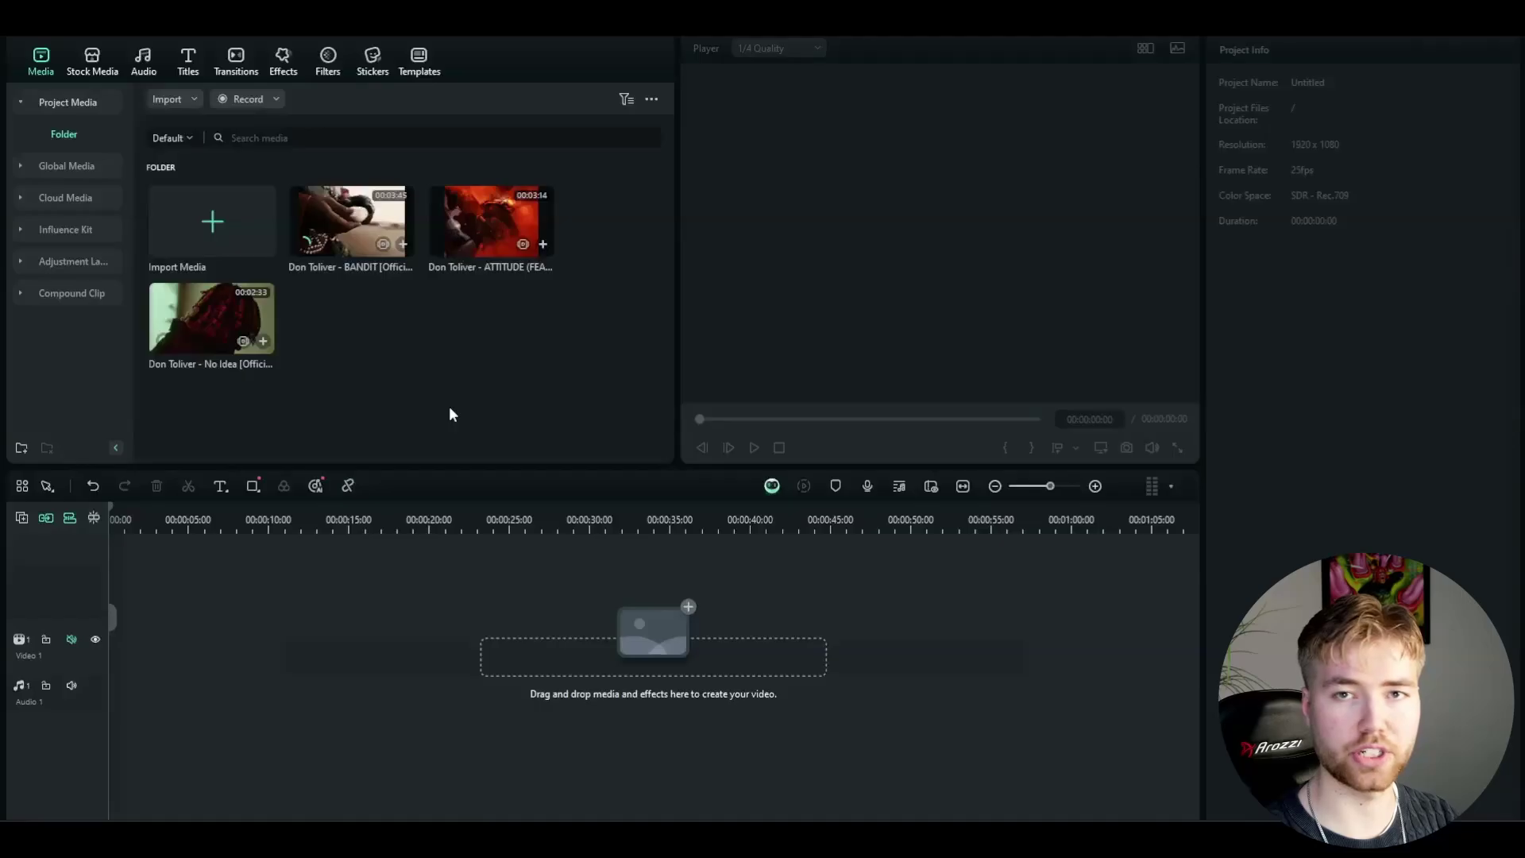
Create a multi-camera clip named Edit from the three Don Toliver videos, synchronized by First Frame with automatic proxy files
{"action": "left_click_drag", "start_coordinate": [561, 189], "coordinate": [200, 328]}
{"action": "right_click", "coordinate": [451, 234]}
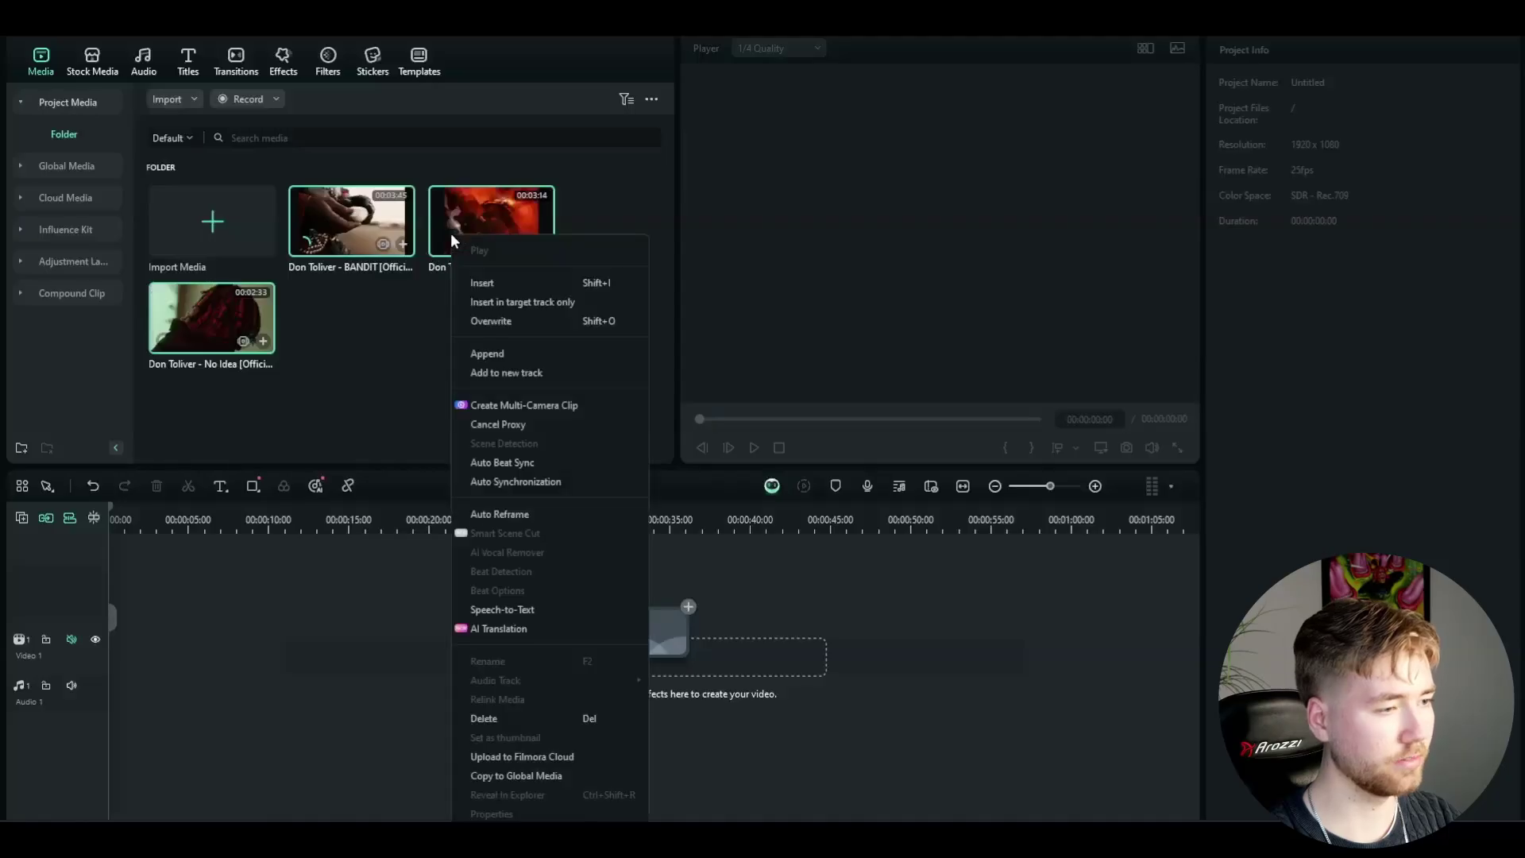
{"action": "left_click", "coordinate": [494, 407]}
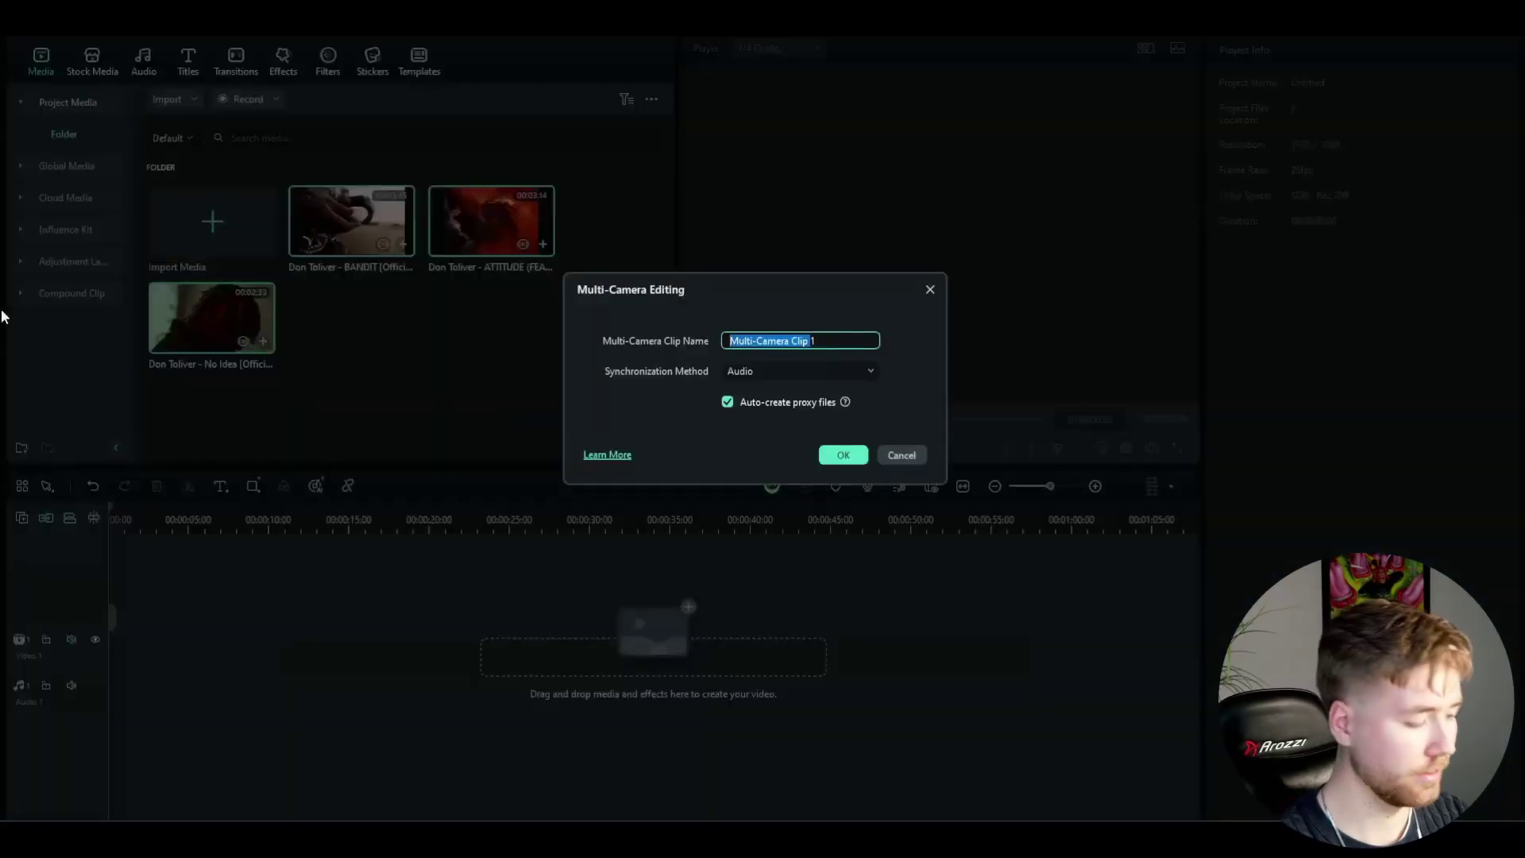
{"action": "type", "text": "Edit"}
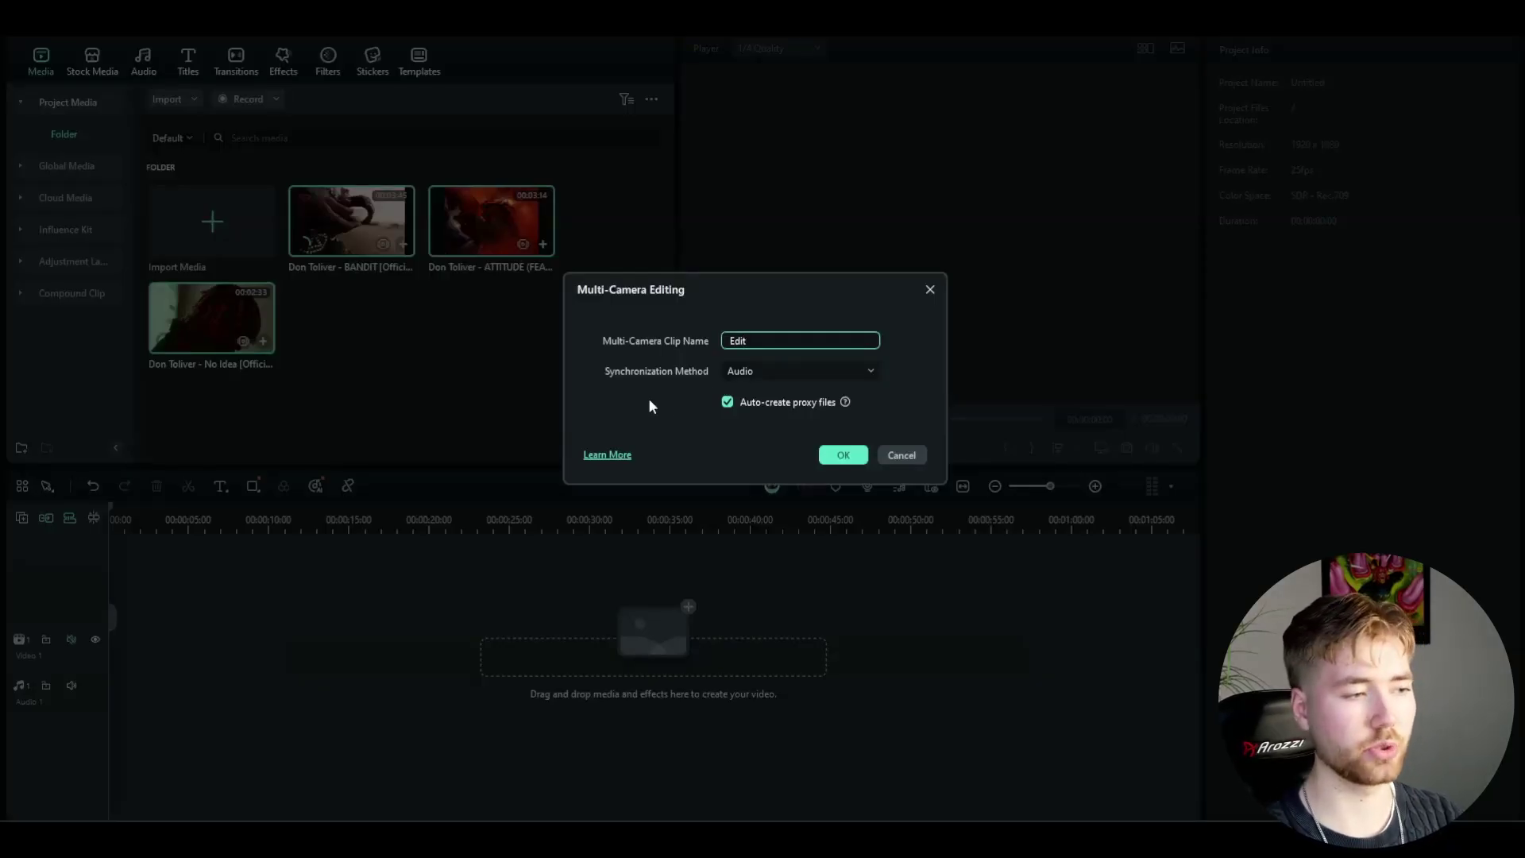
{"action": "left_click", "coordinate": [760, 373]}
{"action": "left_click", "coordinate": [760, 425]}
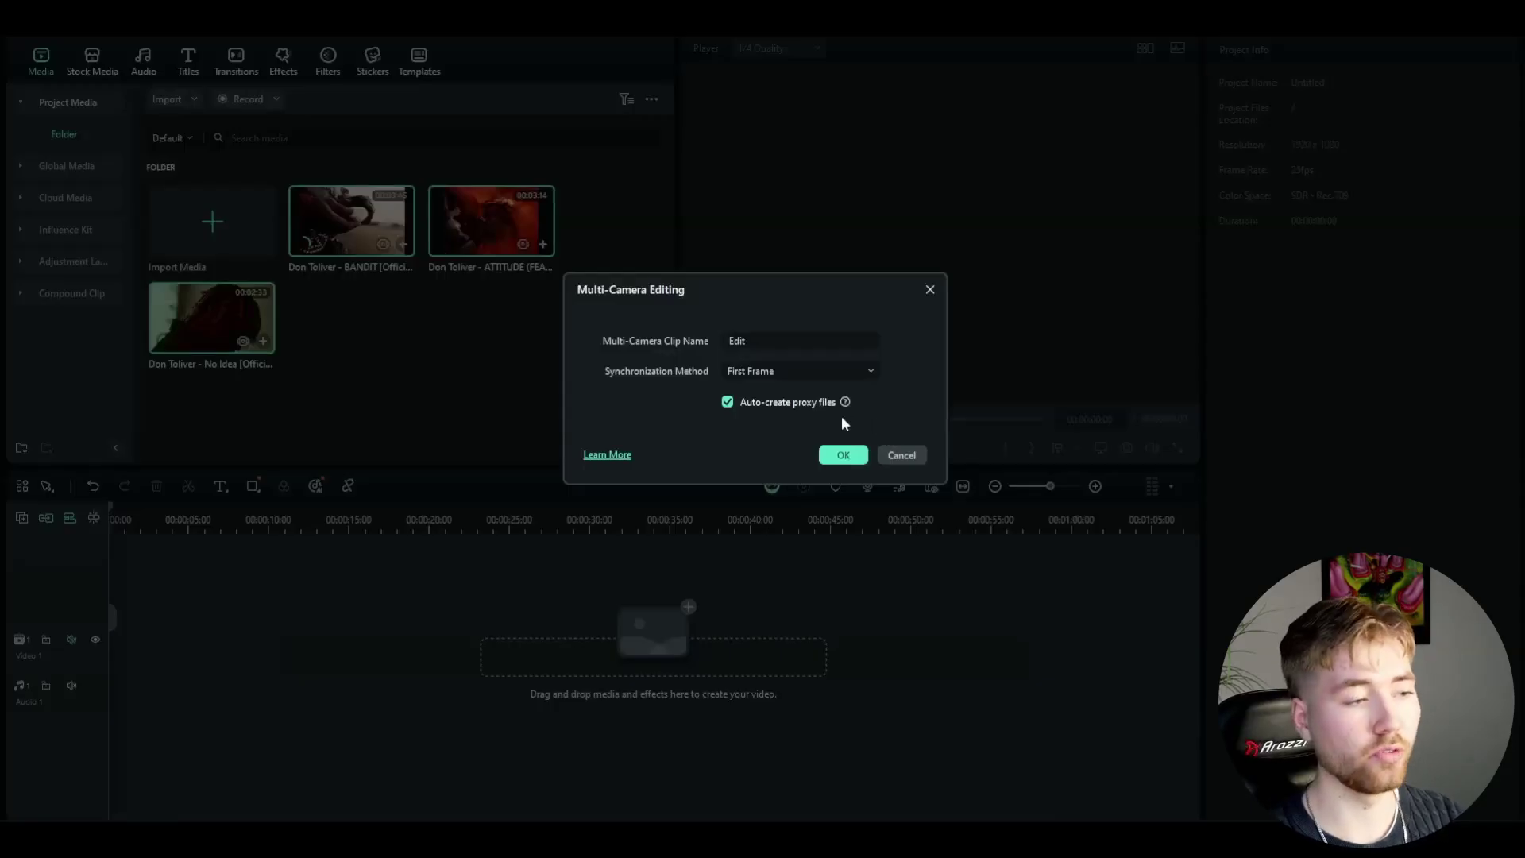
{"action": "left_click", "coordinate": [860, 461]}
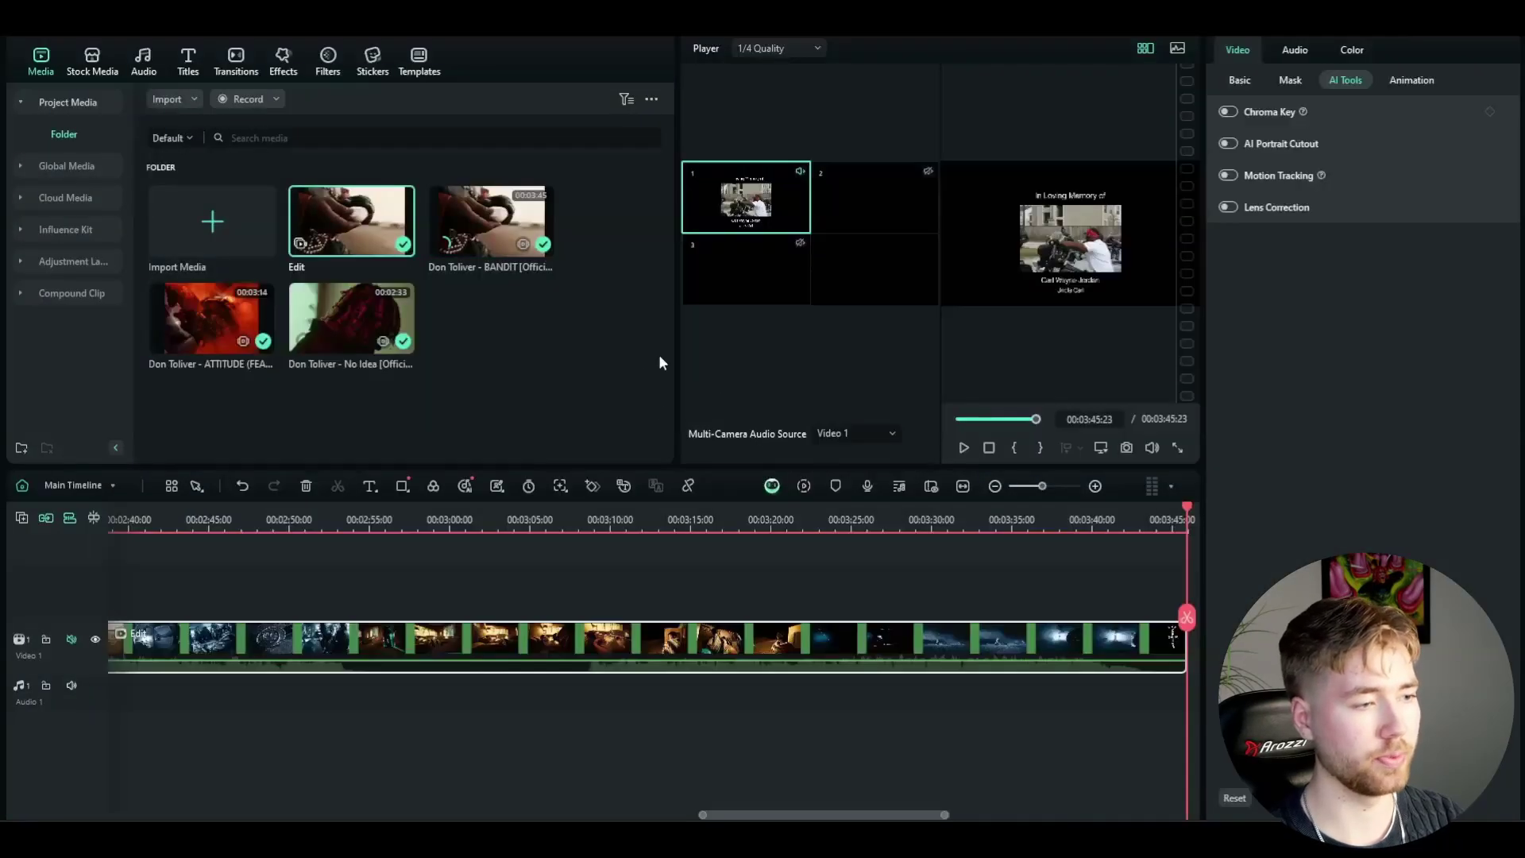
Widen the multi-camera preview area and play the Edit clip from its start
{"action": "left_click_drag", "start_coordinate": [677, 343], "coordinate": [332, 328]}
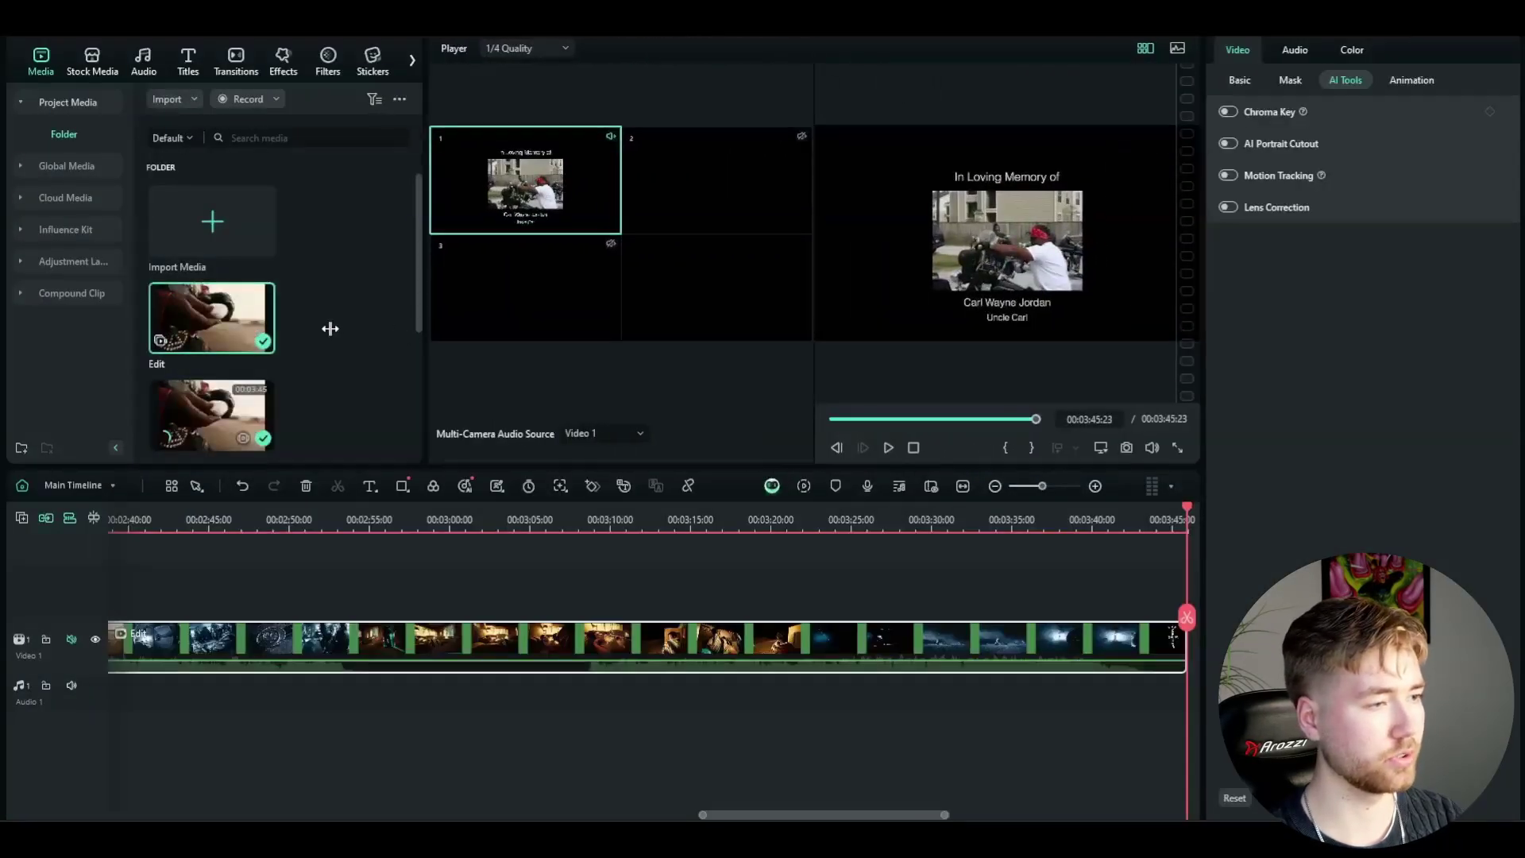
{"action": "left_click_drag", "start_coordinate": [1187, 618], "coordinate": [18, 540]}
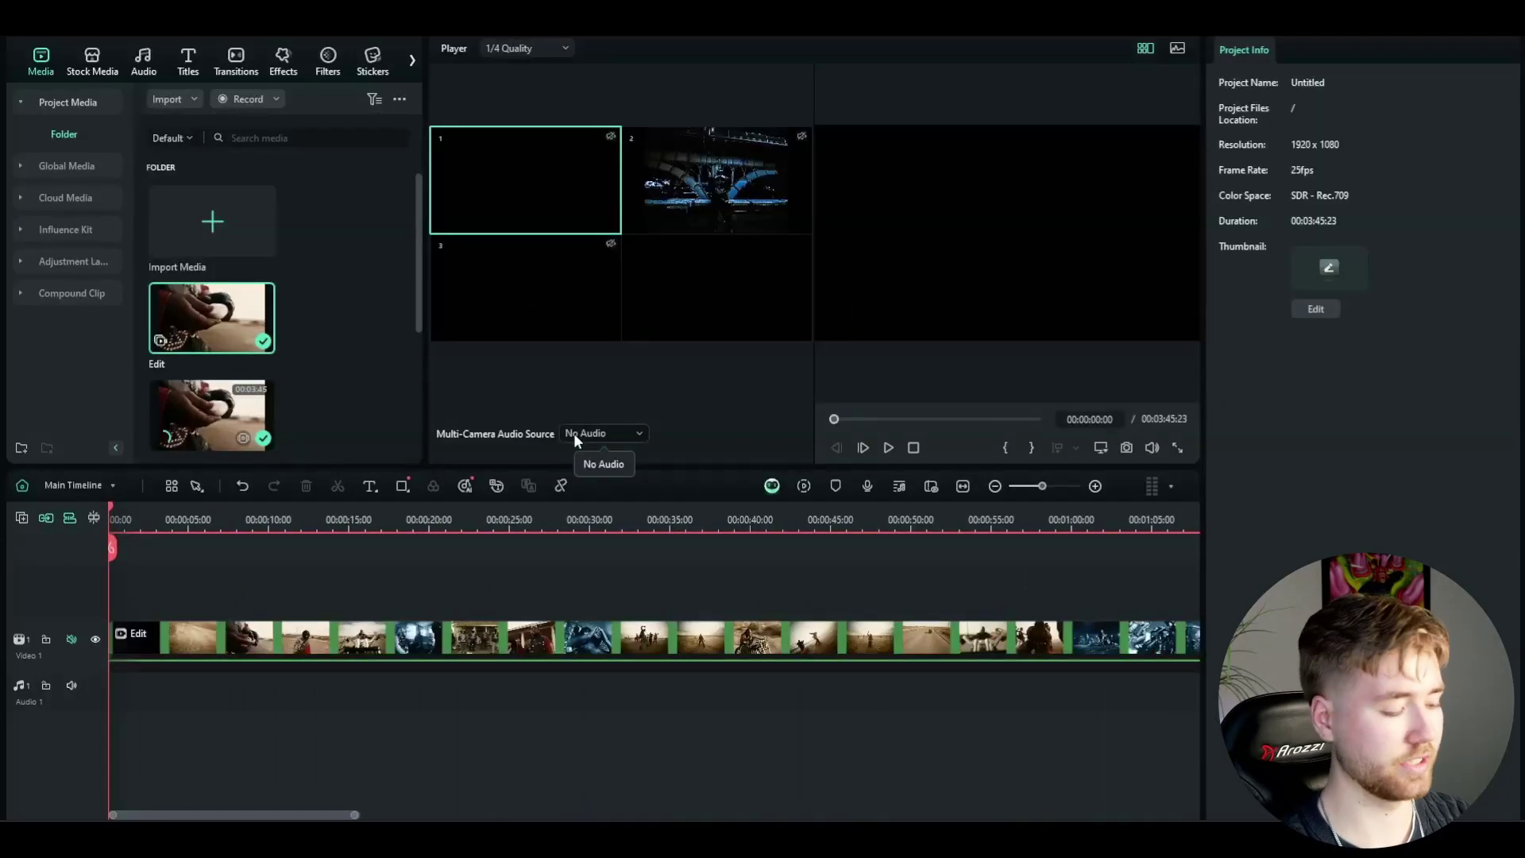
{"action": "key", "text": "space"}
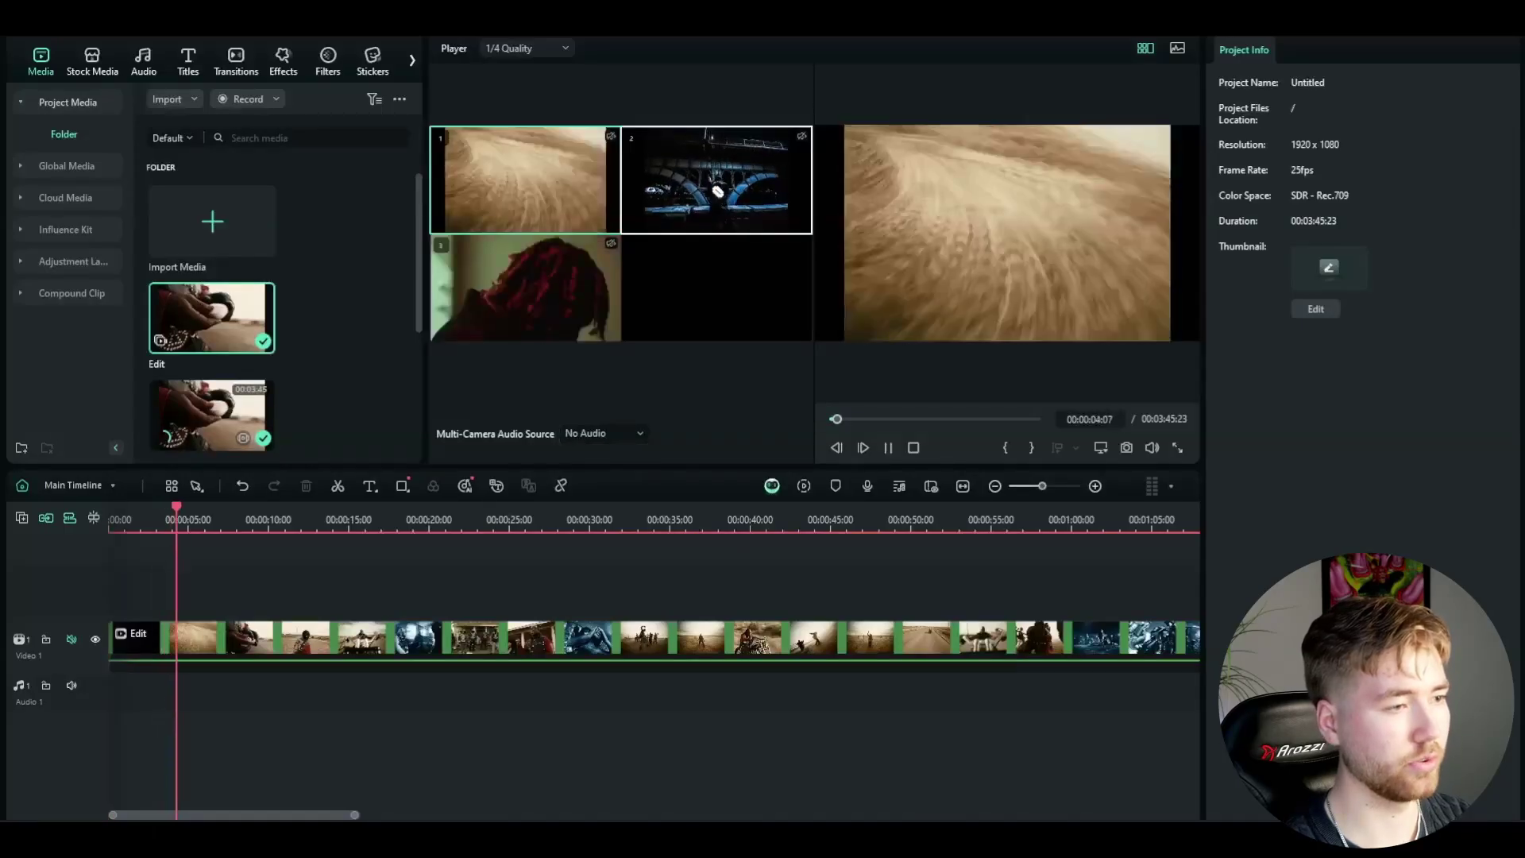
Cut the Edit clip live between its three camera angles during playback
{"action": "left_click", "coordinate": [717, 192]}
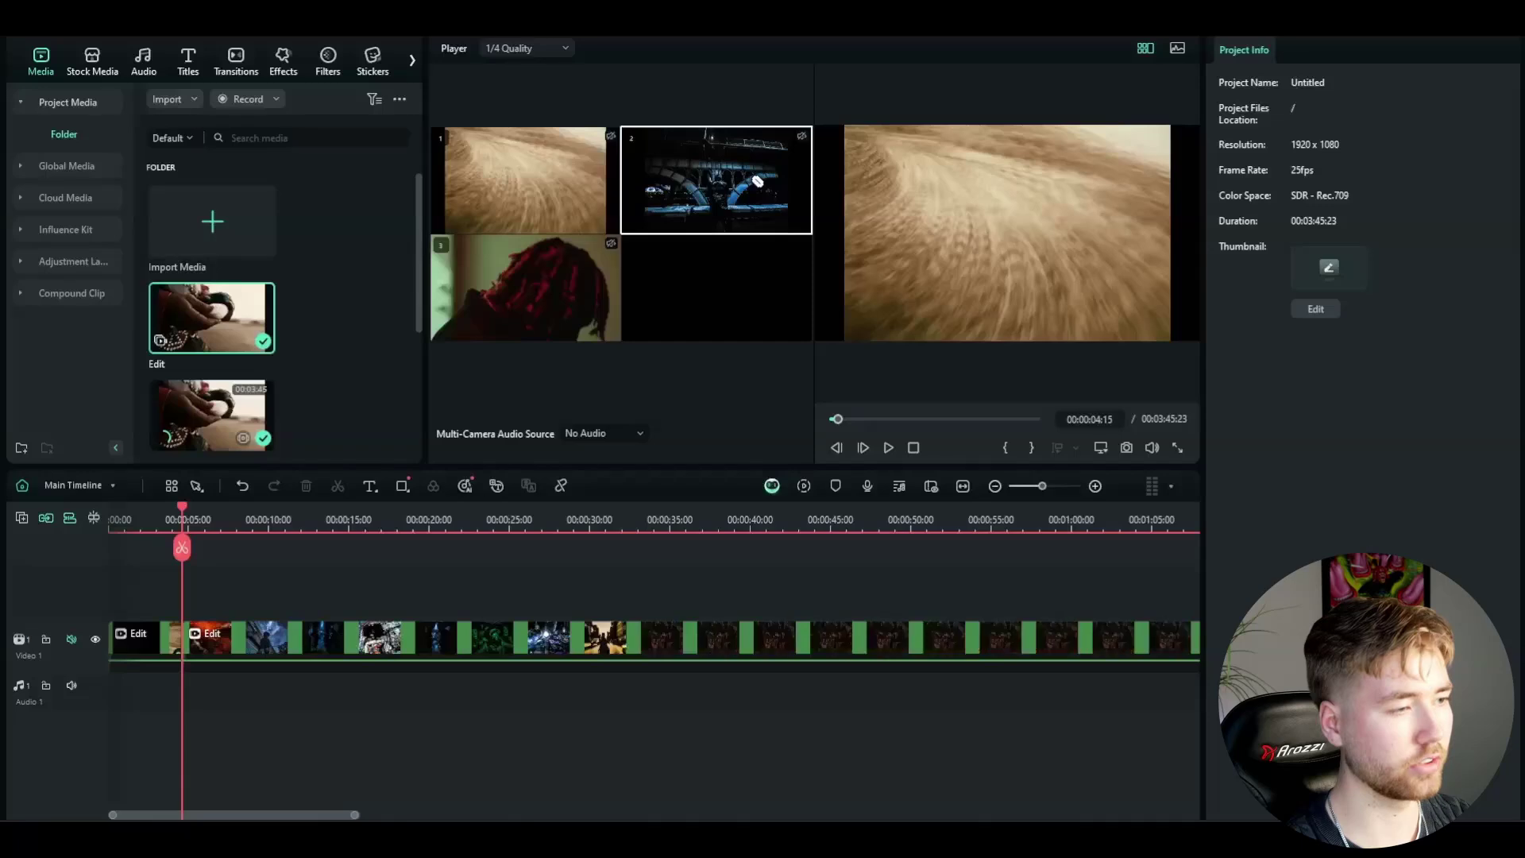
{"action": "key", "text": "space"}
{"action": "left_click", "coordinate": [540, 278]}
{"action": "left_click", "coordinate": [495, 185]}
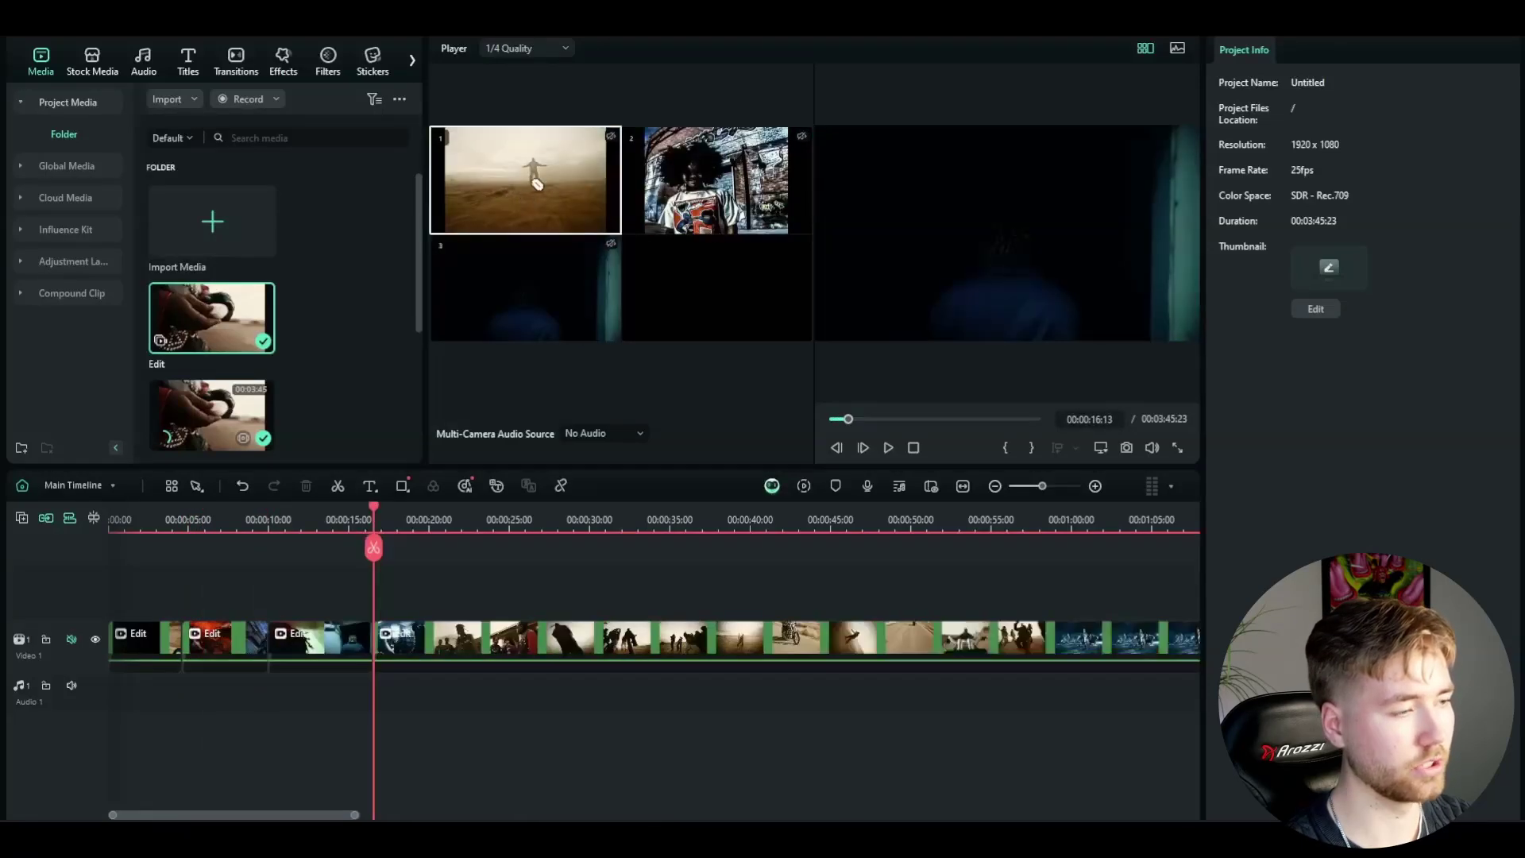
{"action": "left_click", "coordinate": [681, 199]}
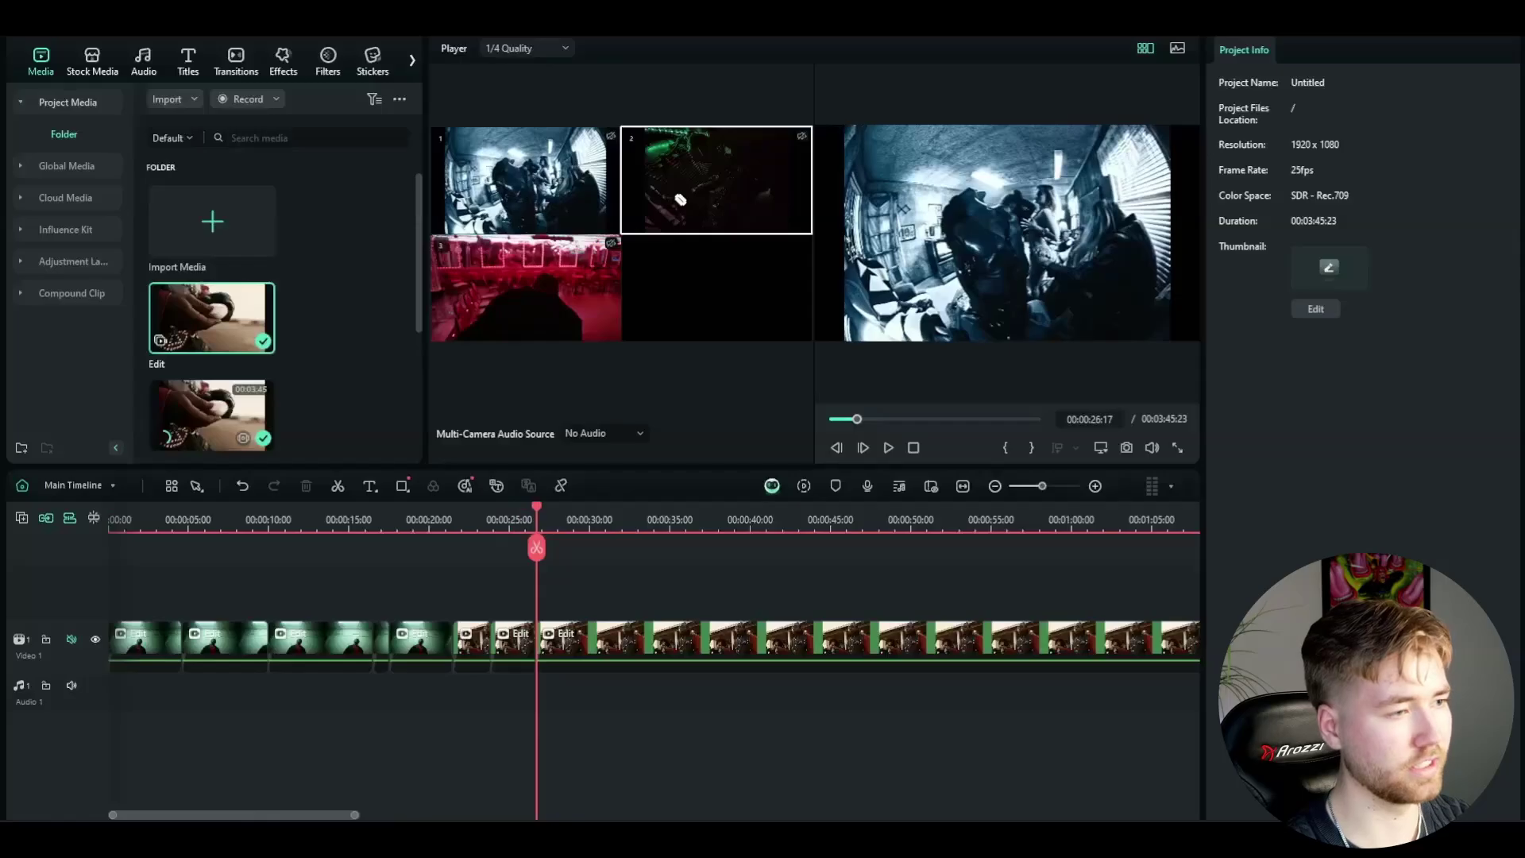
{"action": "left_click", "coordinate": [485, 305]}
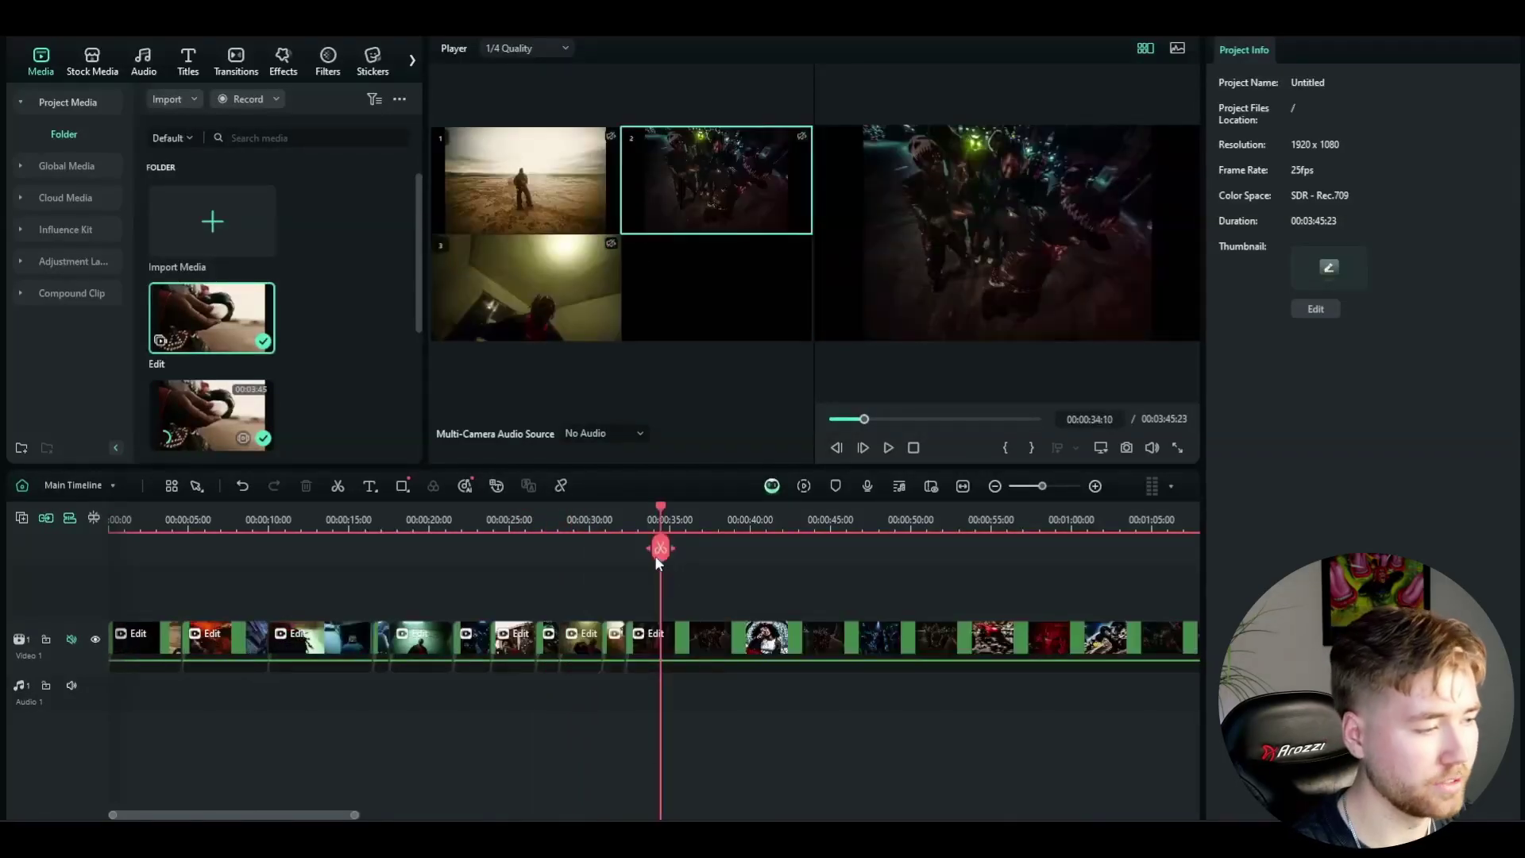
Review the switched camera cuts on the timeline and in full-screen playback
{"action": "left_click_drag", "start_coordinate": [657, 561], "coordinate": [167, 554]}
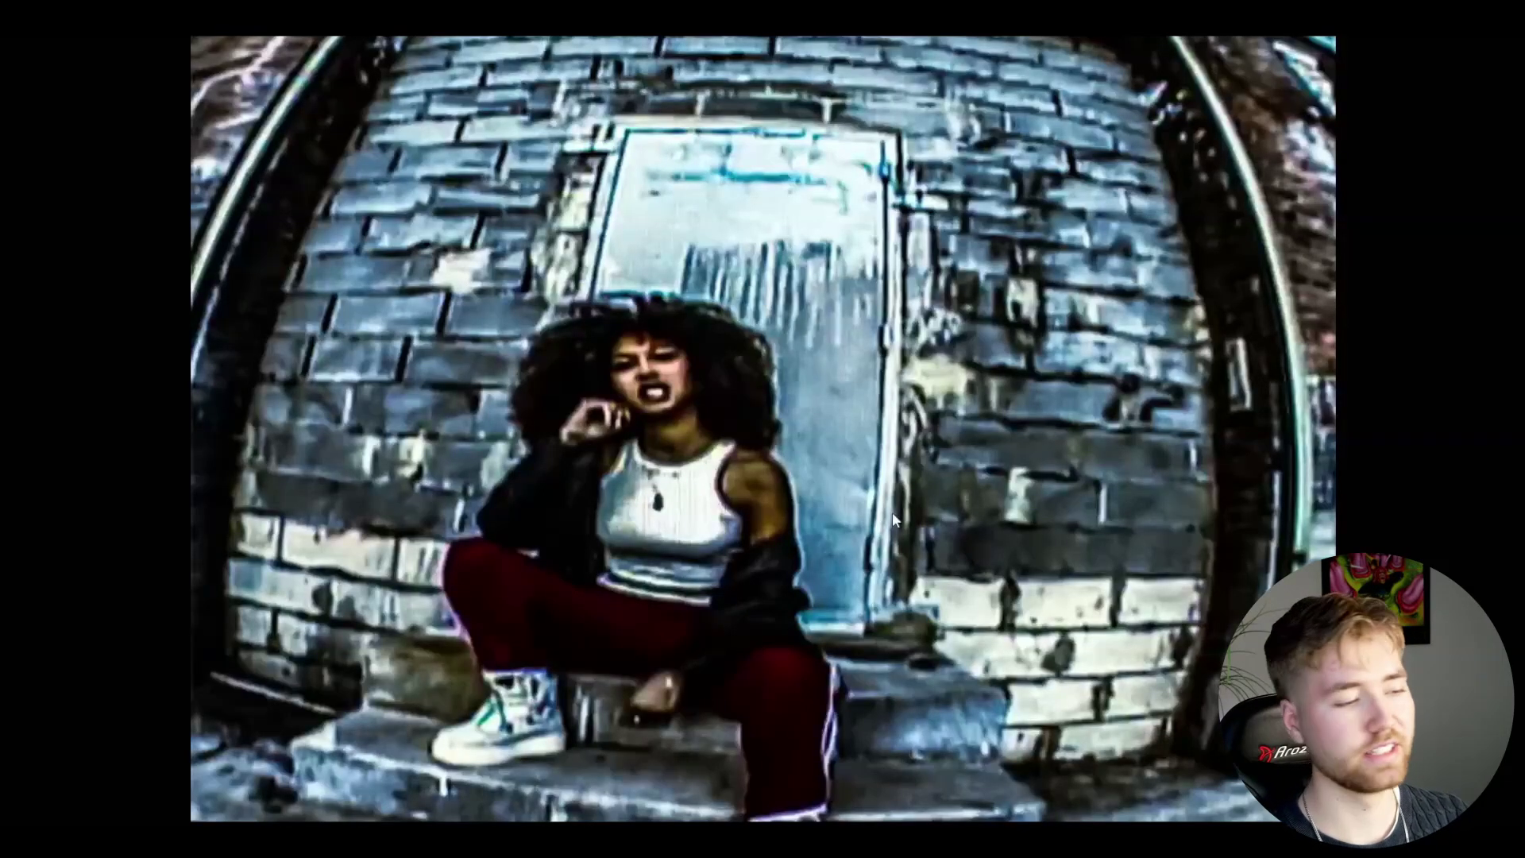
{"action": "key", "text": "Escape"}
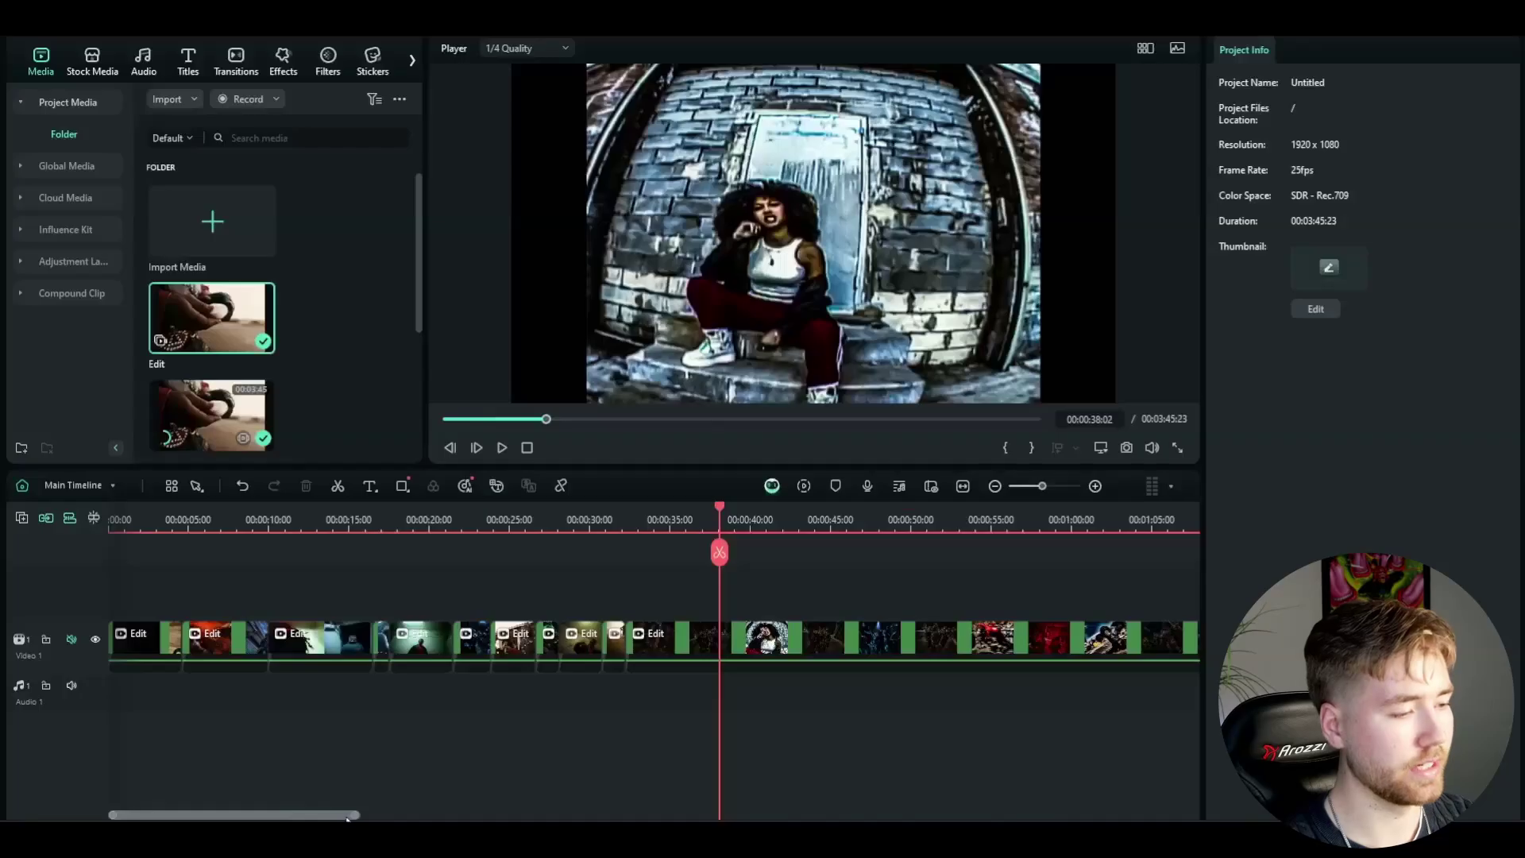
{"action": "left_click_drag", "start_coordinate": [721, 553], "coordinate": [247, 539]}
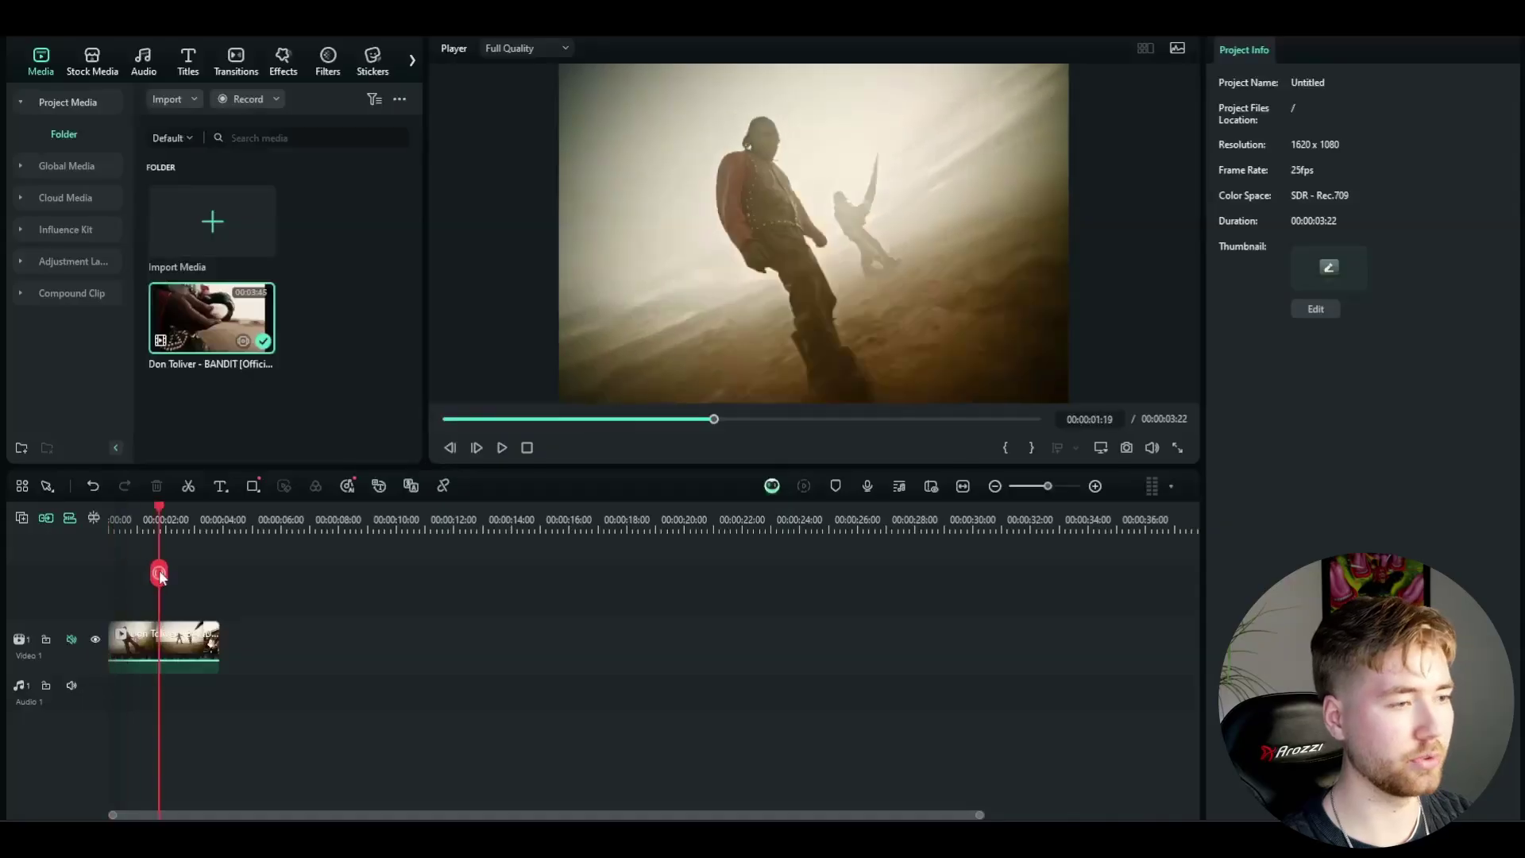
Enable Planar Tracking on the desert clip with the Advanced tracker
{"action": "left_click_drag", "start_coordinate": [157, 578], "coordinate": [136, 579]}
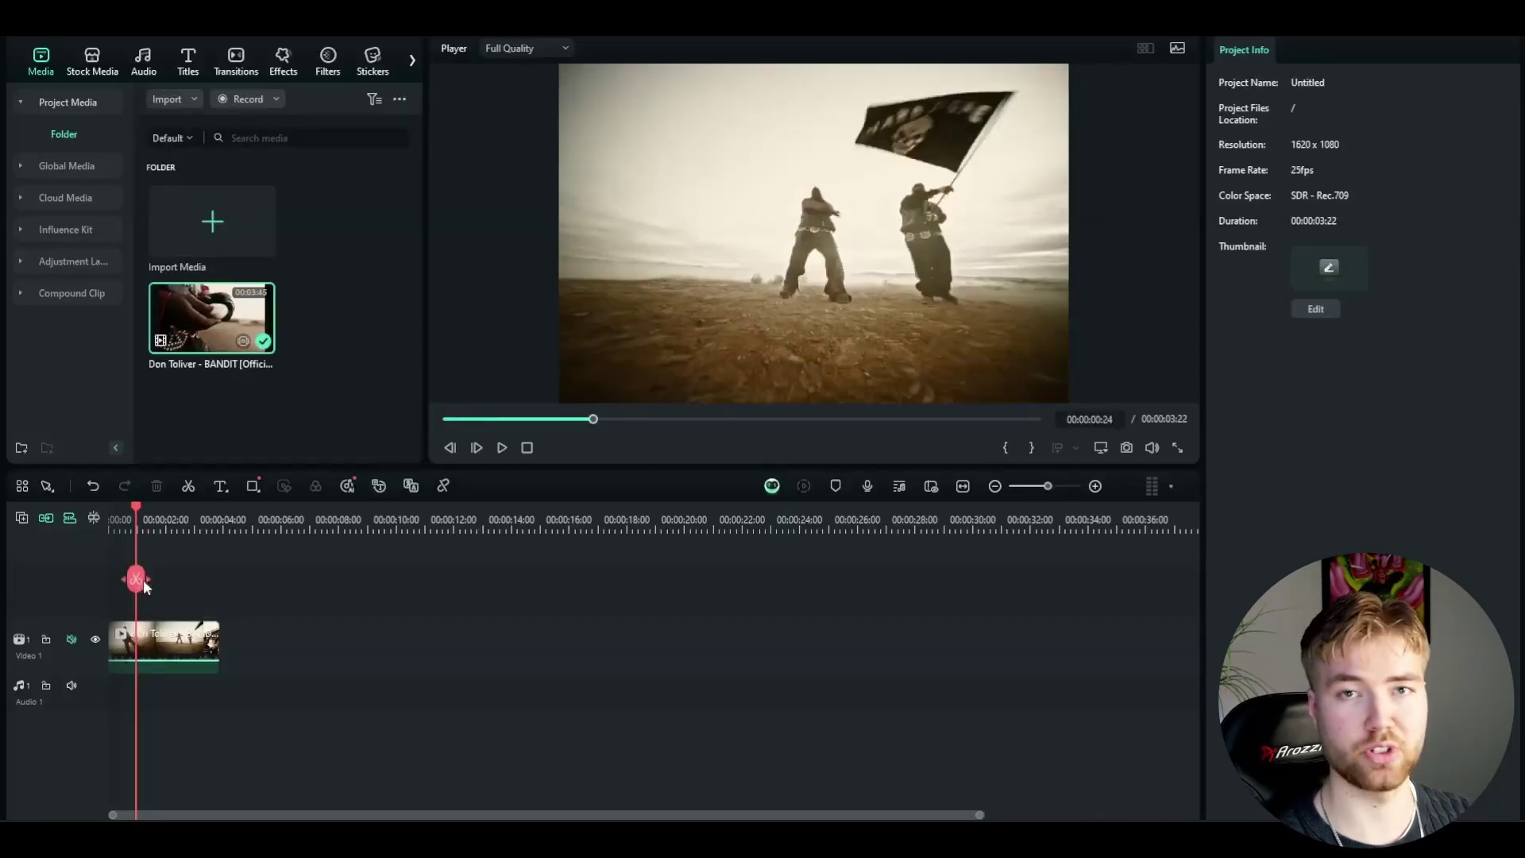
{"action": "left_click", "coordinate": [159, 630]}
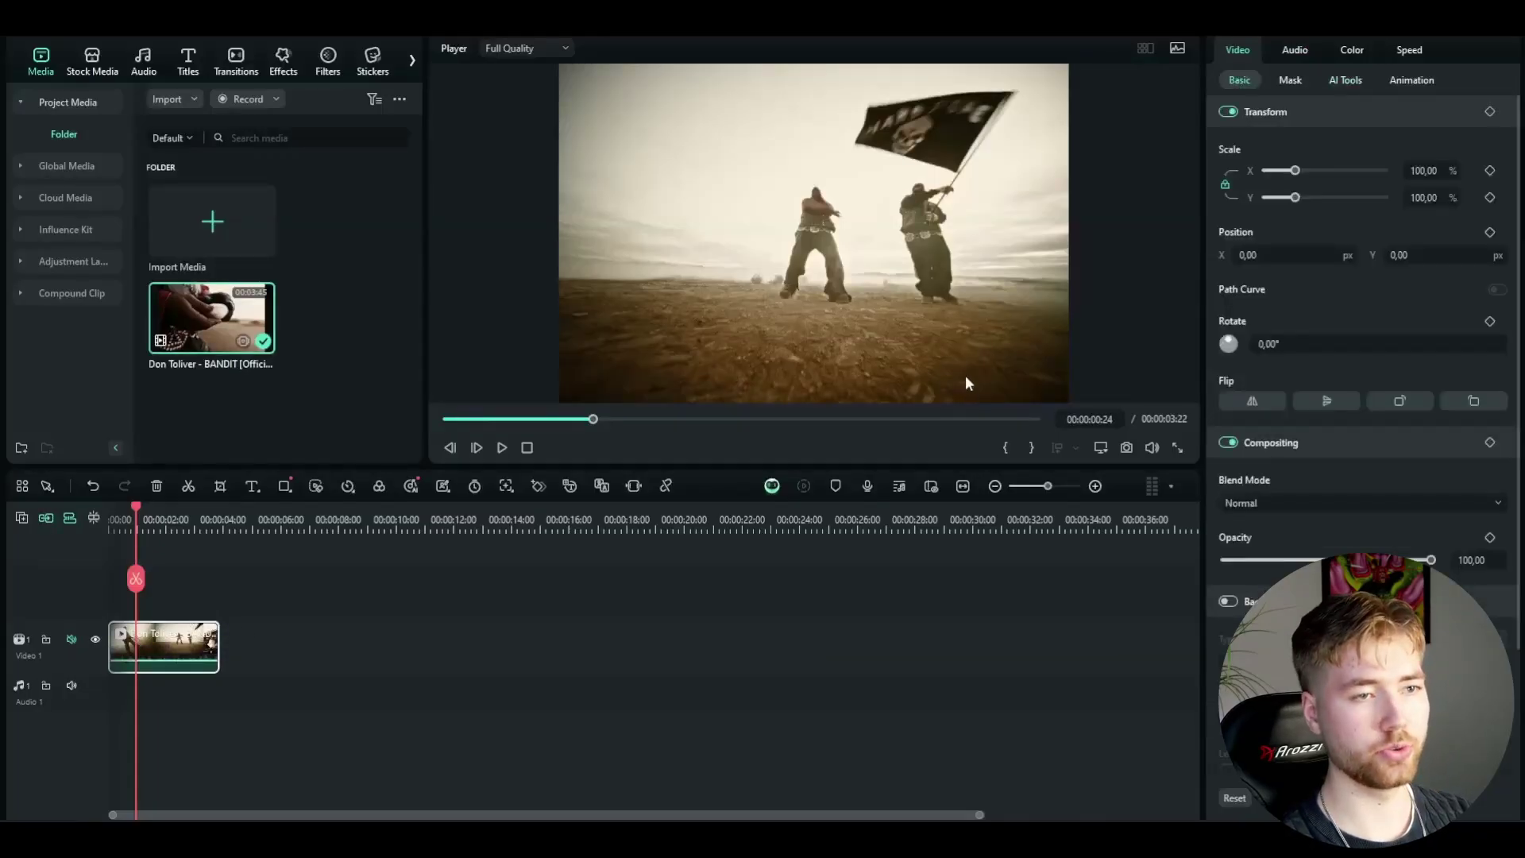
{"action": "left_click", "coordinate": [1341, 81]}
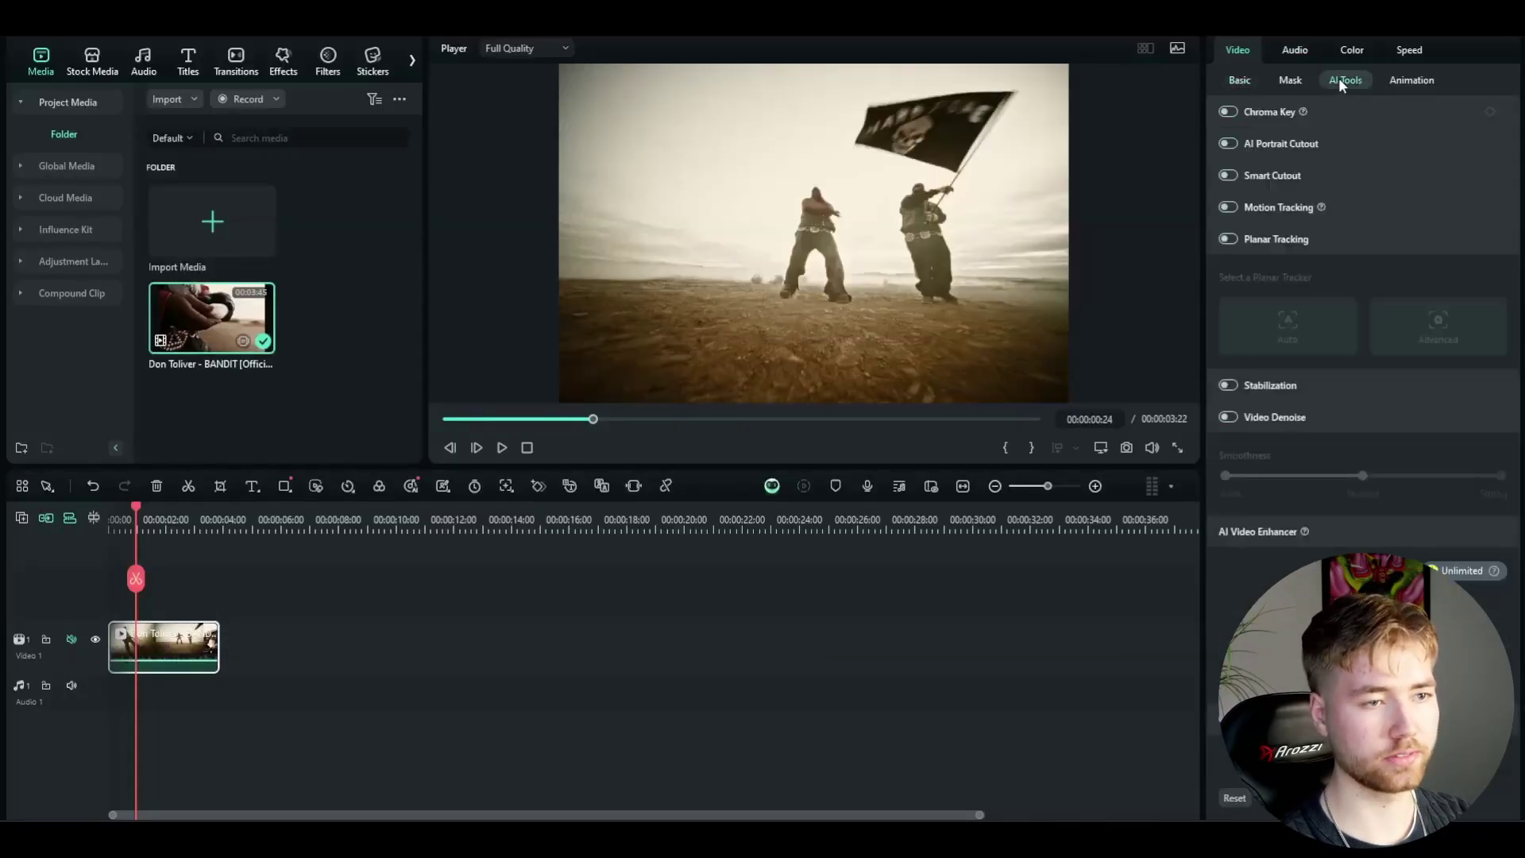
{"action": "left_click", "coordinate": [1230, 240]}
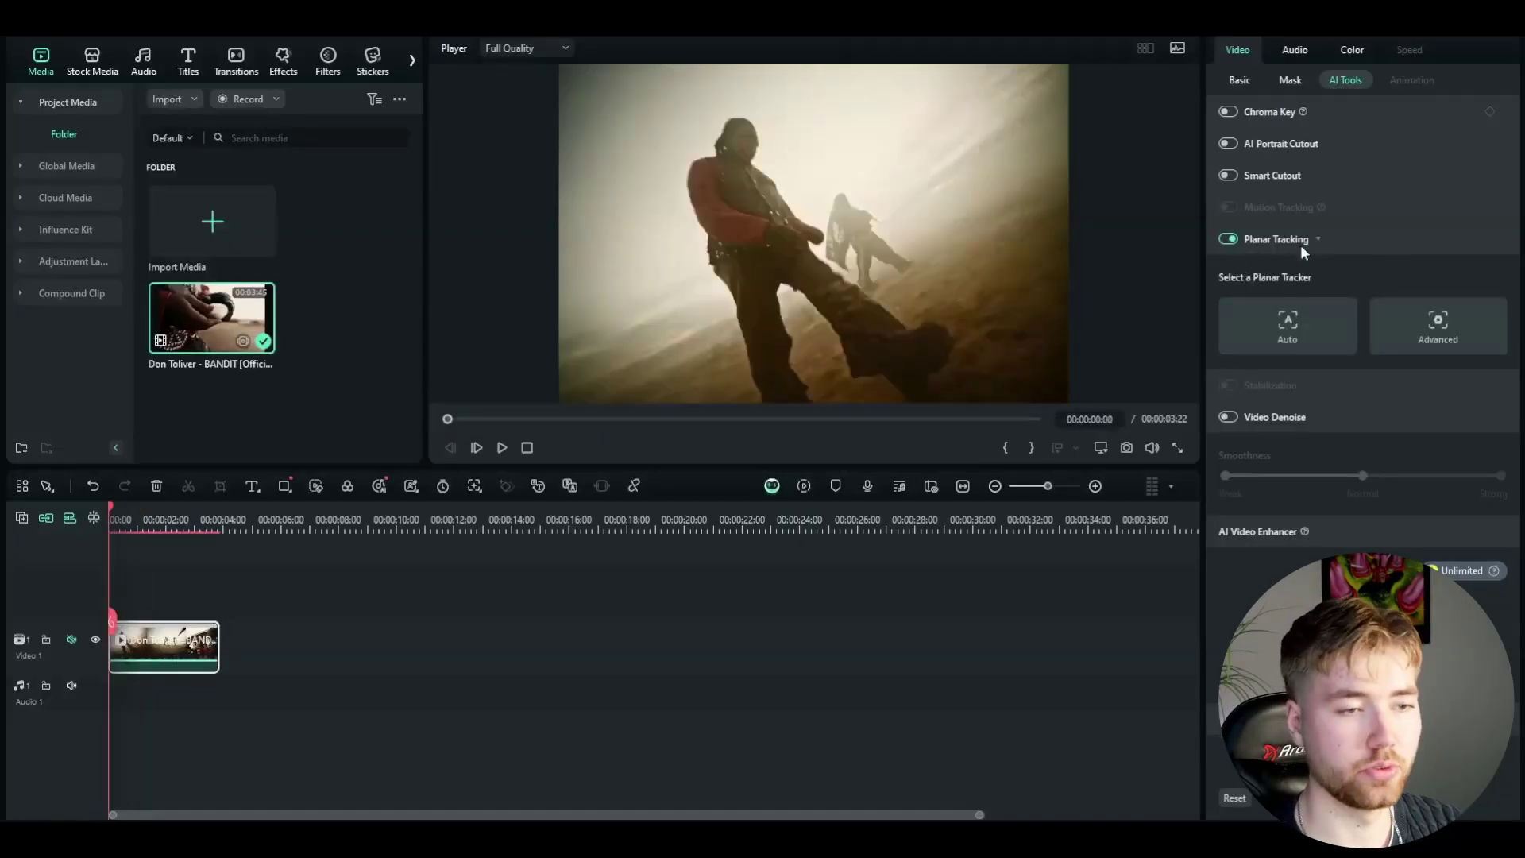
{"action": "left_click", "coordinate": [1428, 335]}
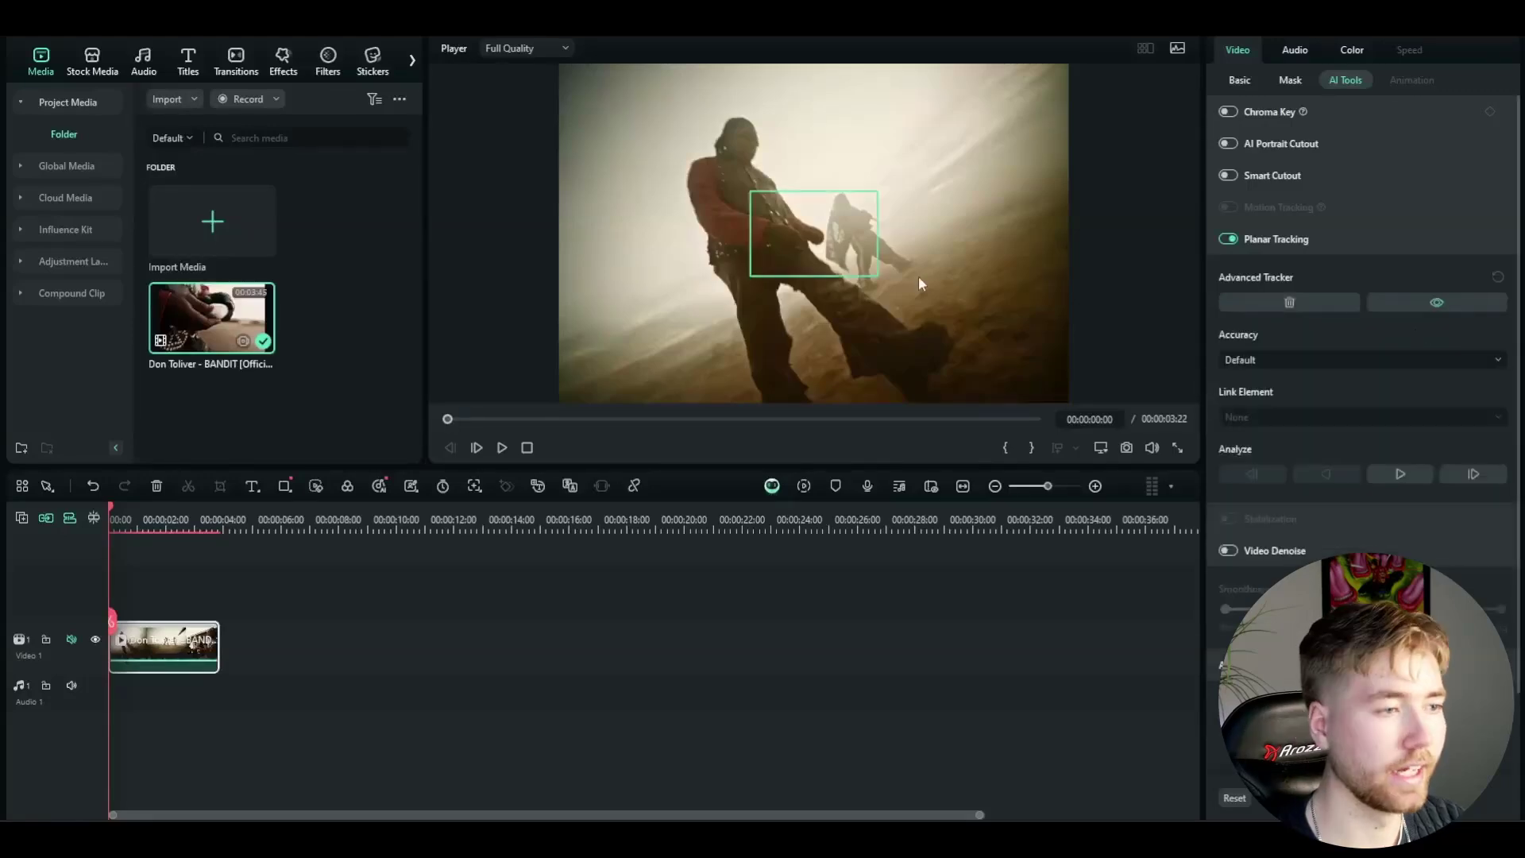
Fit the tracker's four corners around the front man's head and analyze the clip forward
{"action": "left_click_drag", "start_coordinate": [879, 217], "coordinate": [802, 125]}
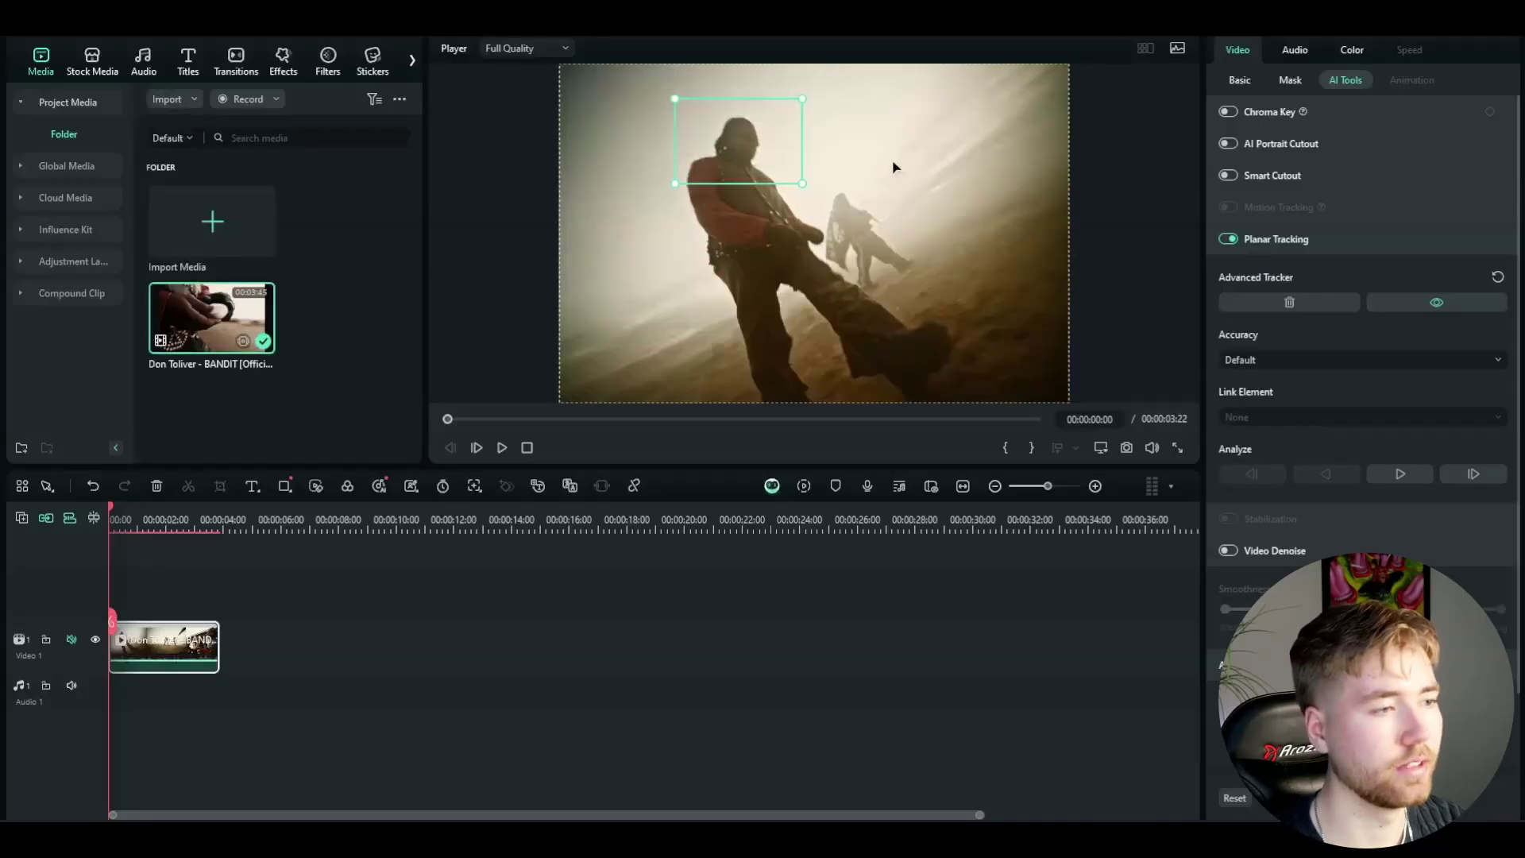
{"action": "left_click_drag", "start_coordinate": [803, 184], "coordinate": [766, 169]}
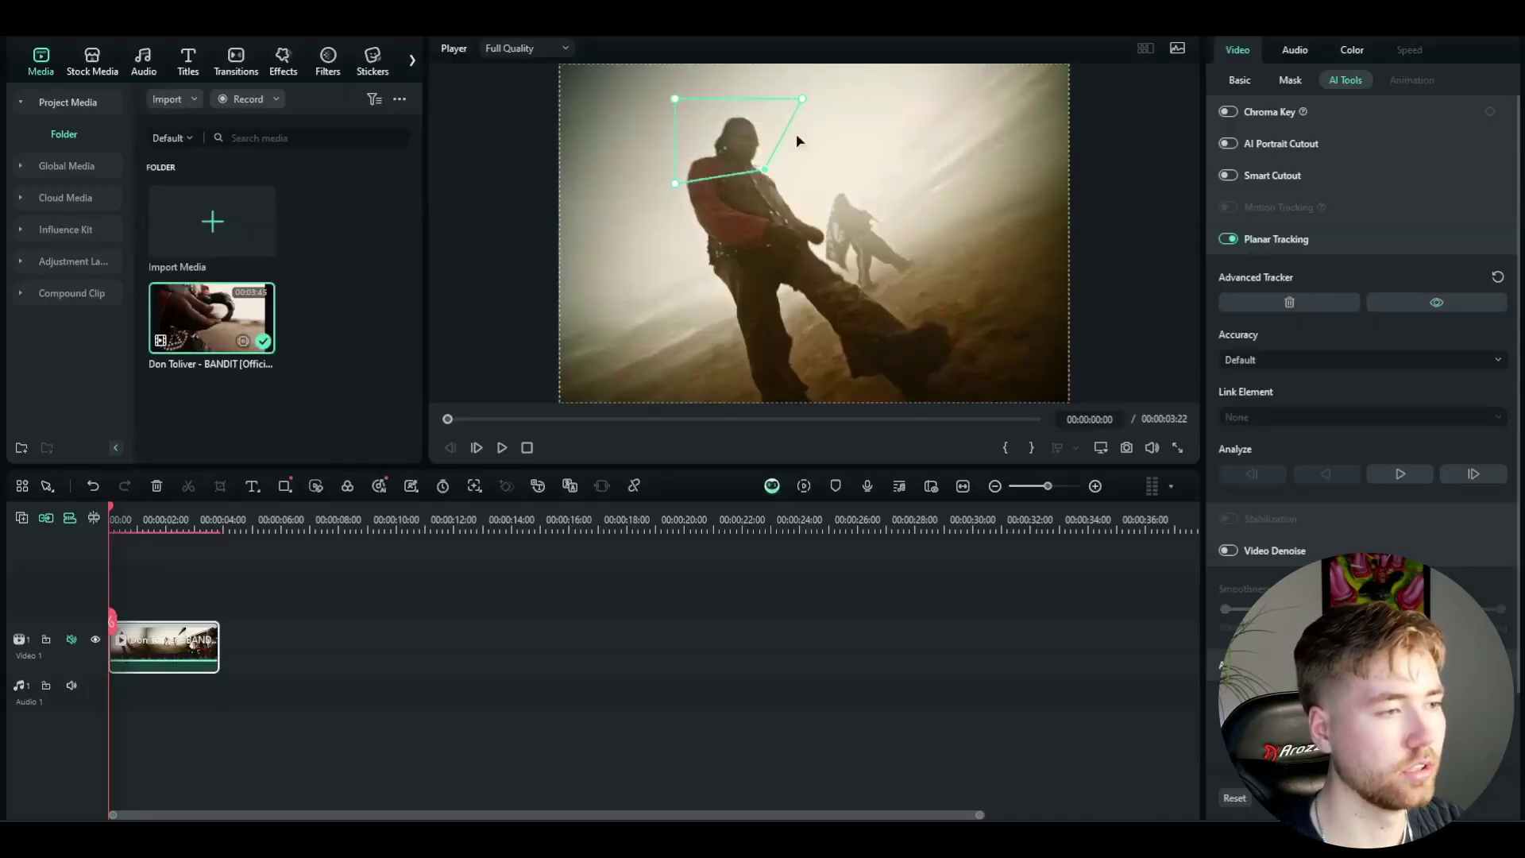
{"action": "left_click_drag", "start_coordinate": [803, 98], "coordinate": [719, 115]}
{"action": "left_click_drag", "start_coordinate": [675, 184], "coordinate": [712, 163]}
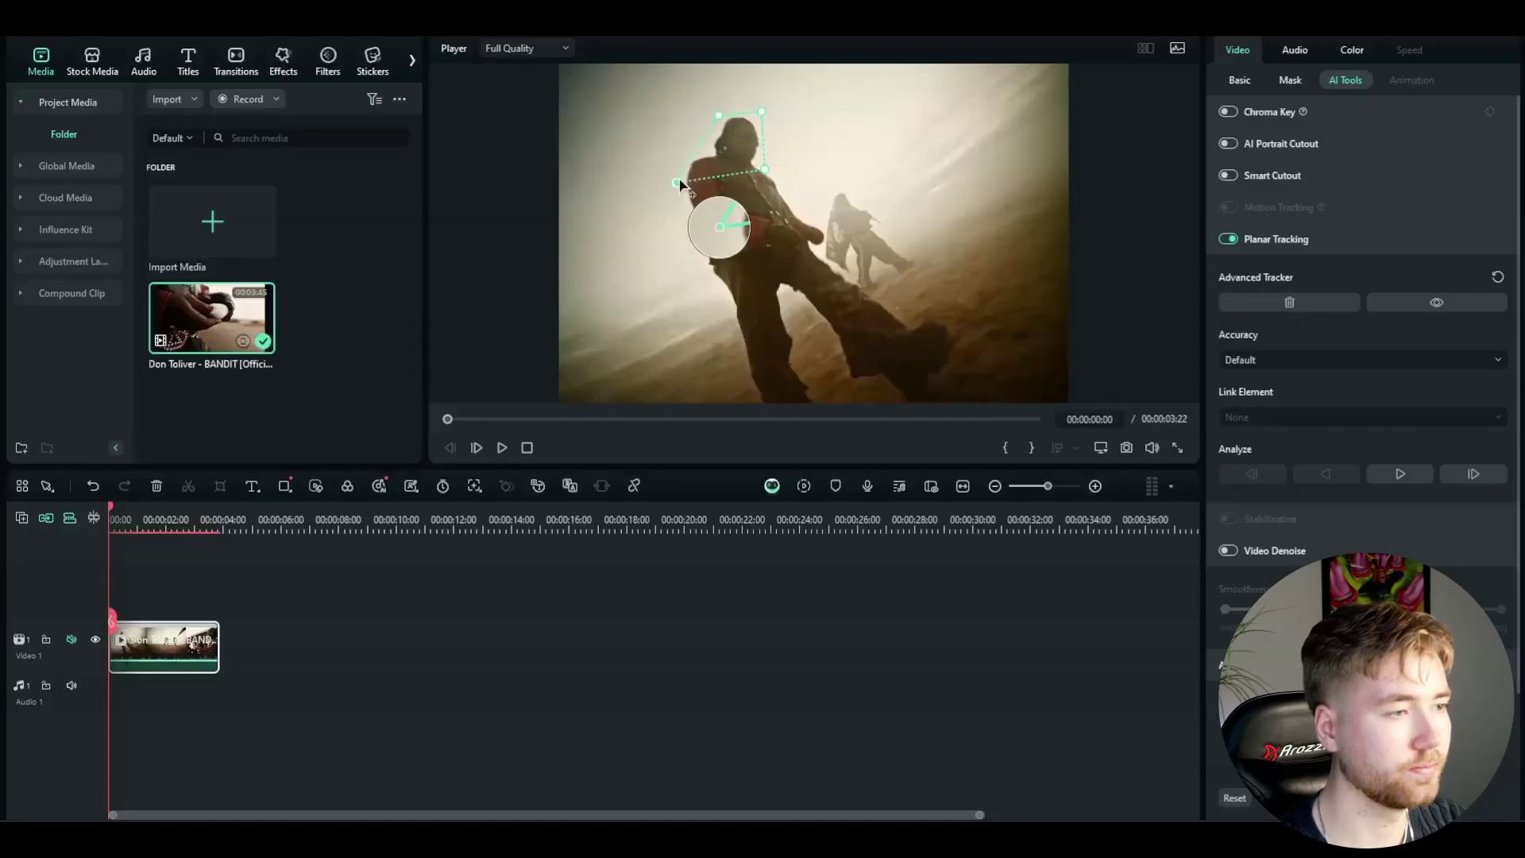
{"action": "left_click", "coordinate": [1485, 481]}
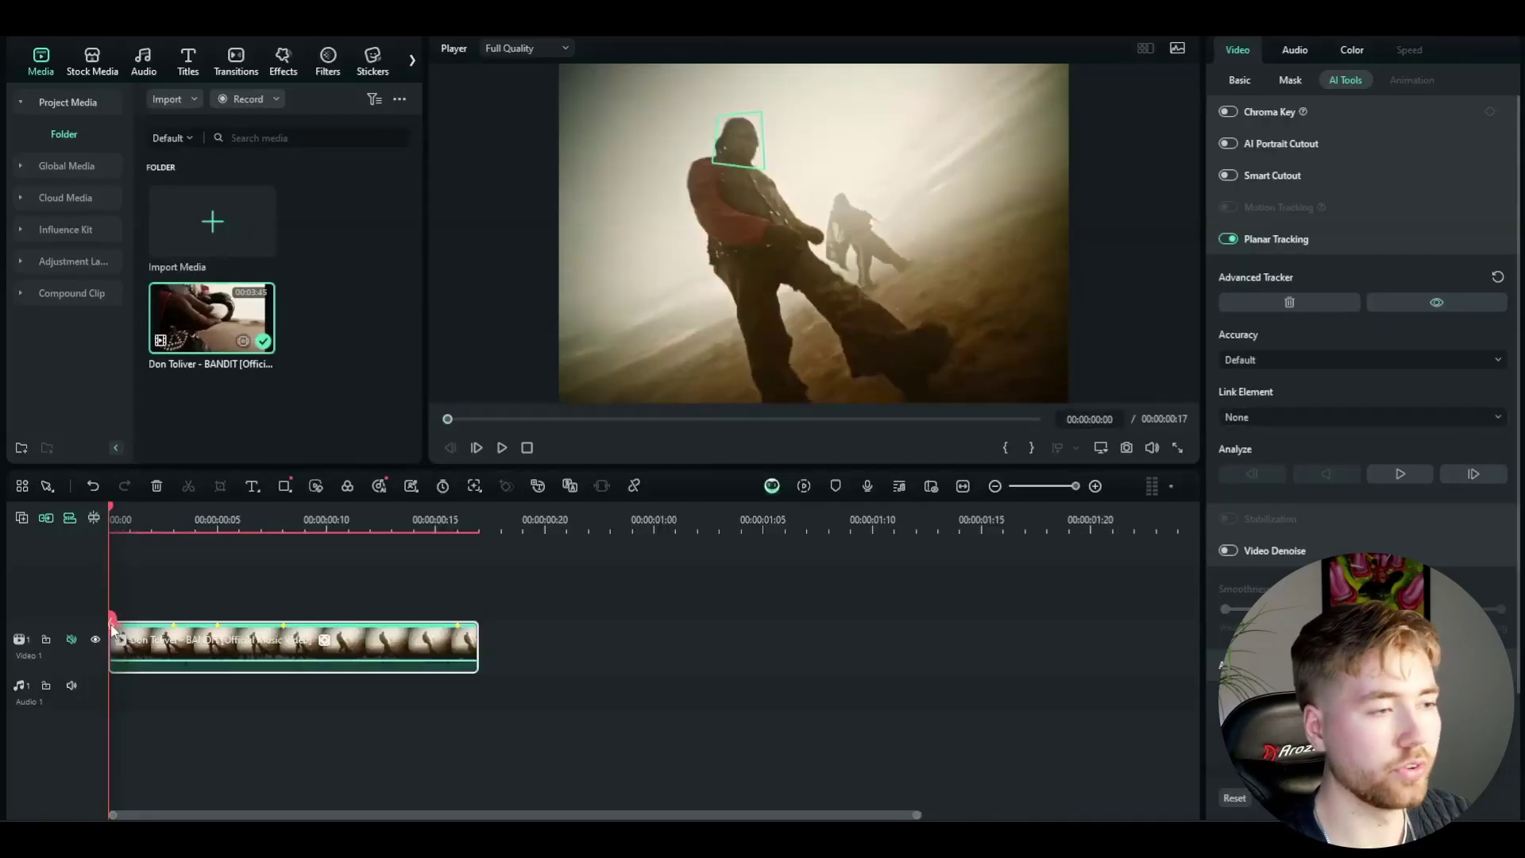
Link a mosaic to the head tracker and play back the result
{"action": "left_click_drag", "start_coordinate": [112, 627], "coordinate": [174, 620]}
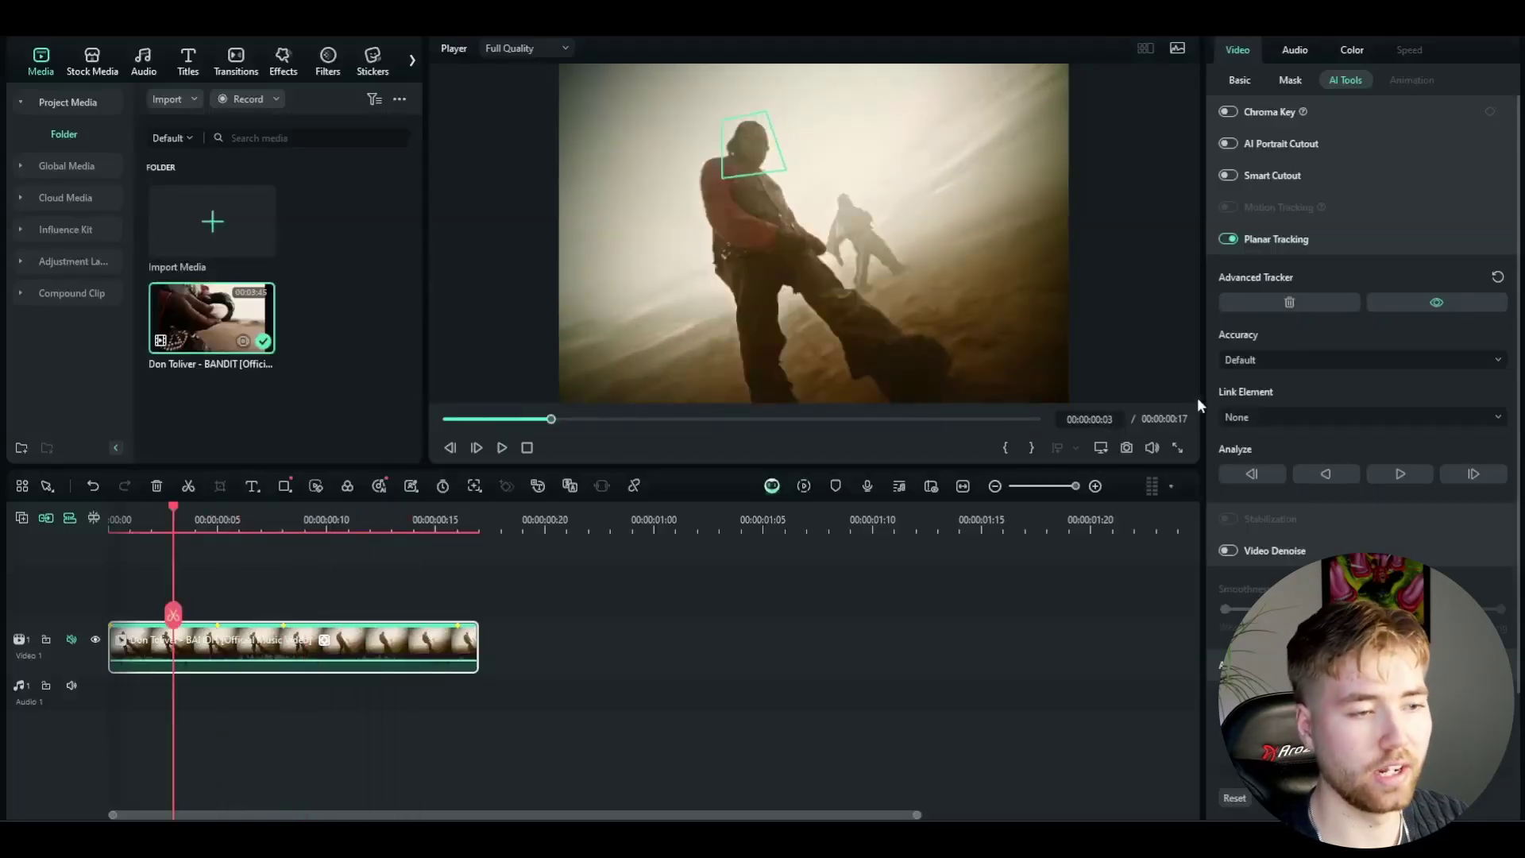
{"action": "left_click", "coordinate": [1264, 413]}
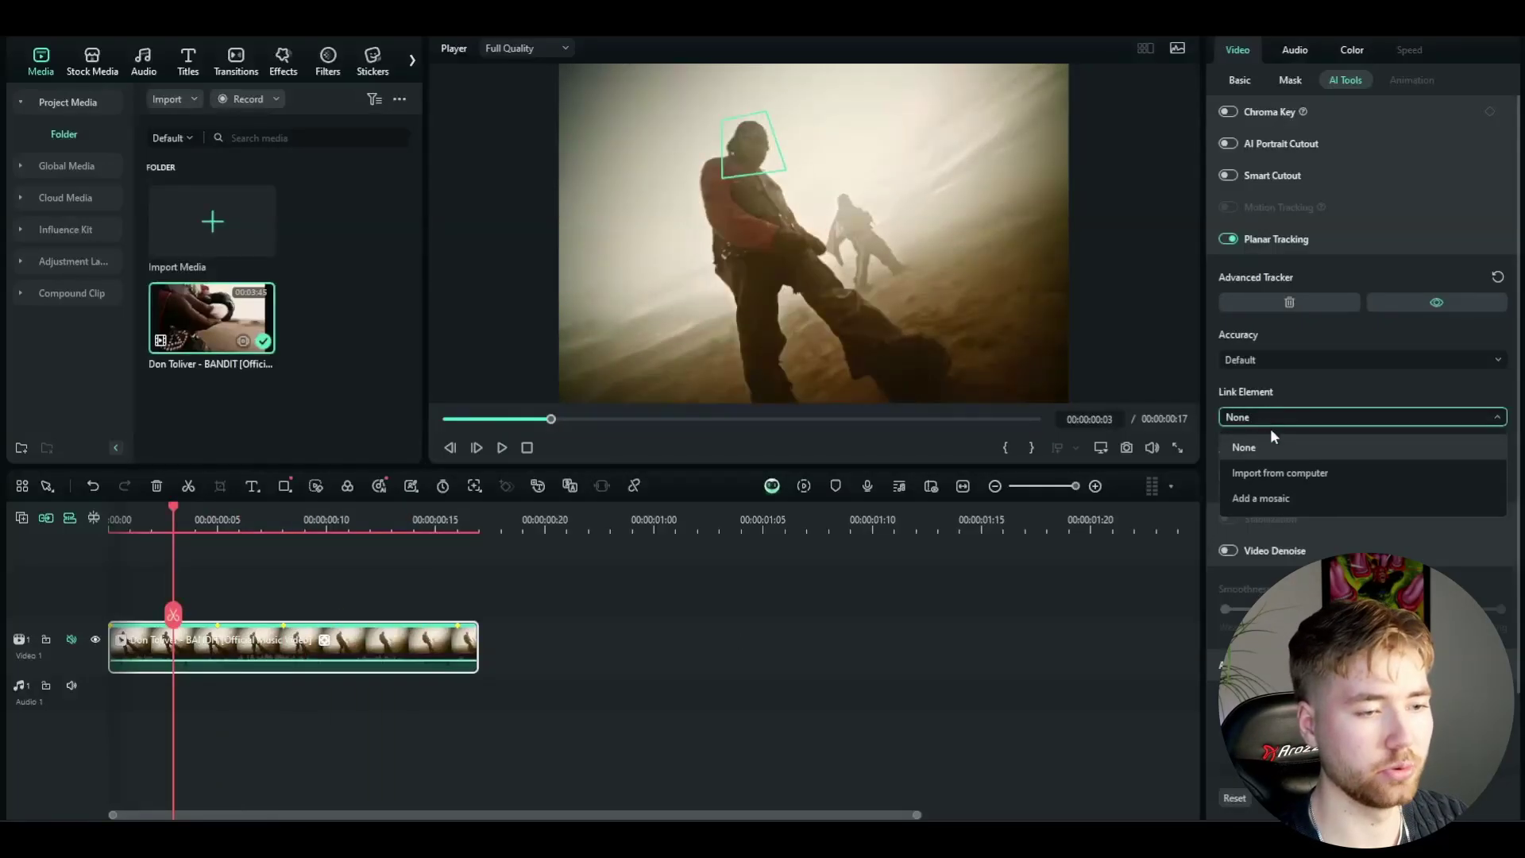
{"action": "left_click", "coordinate": [1266, 495]}
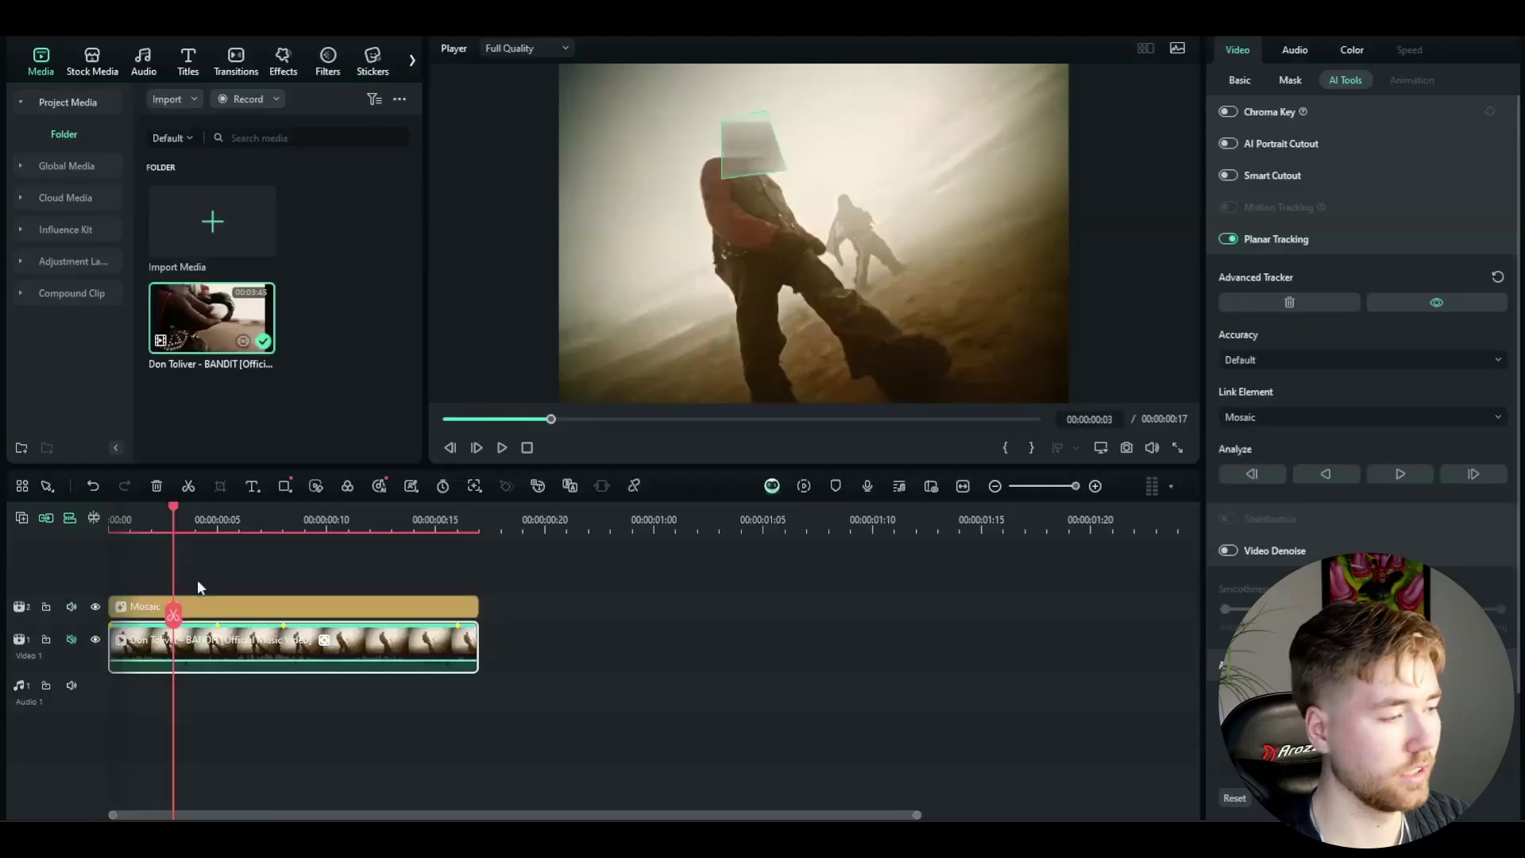
{"action": "left_click_drag", "start_coordinate": [173, 619], "coordinate": [261, 625]}
{"action": "key", "text": "space"}
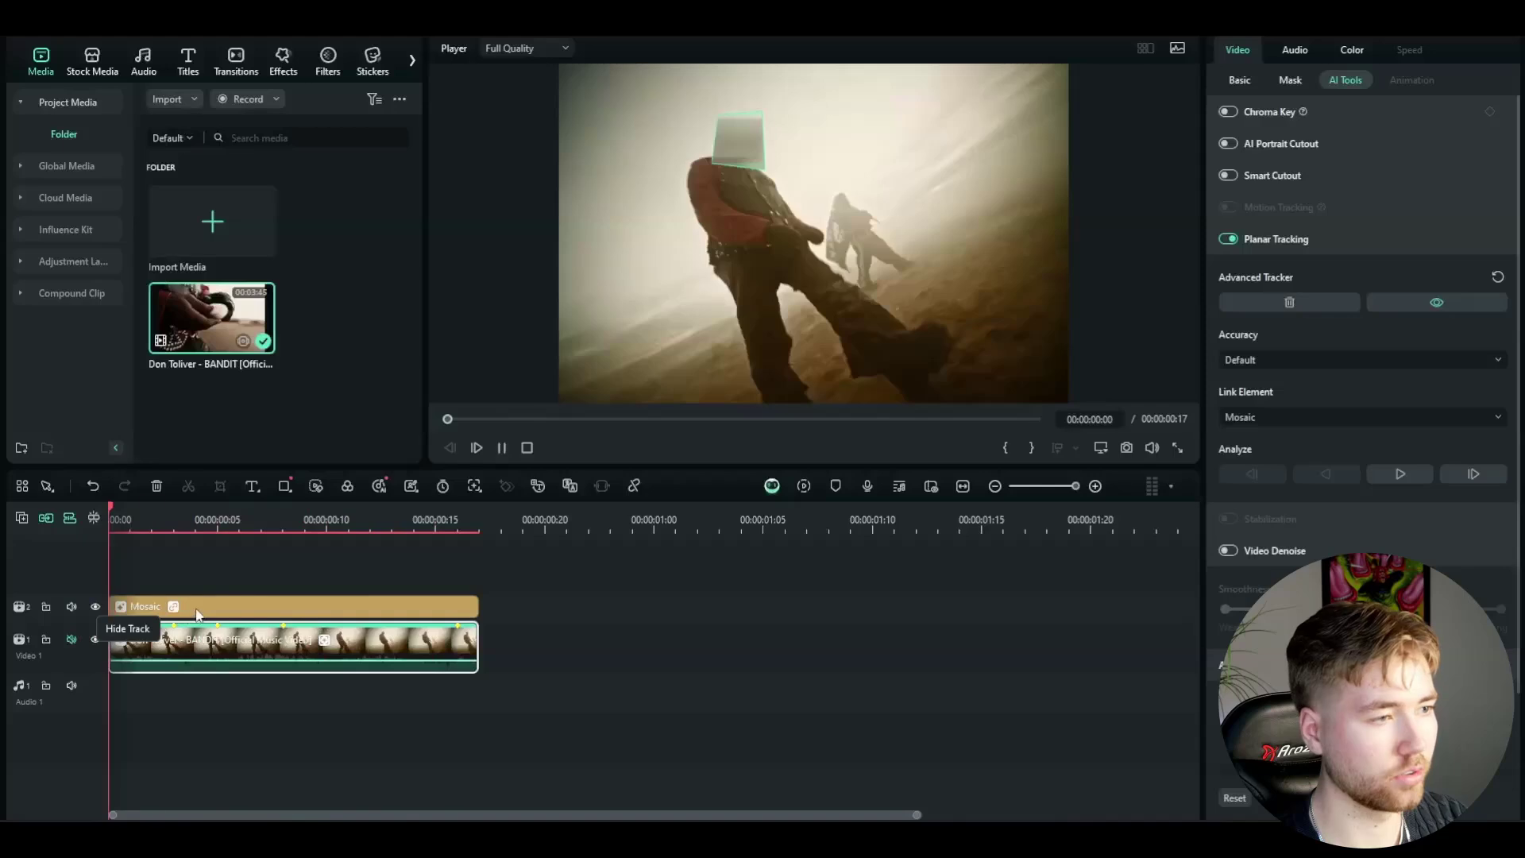
Set the Mosaic effect's blur amount to 10 and play the tracked blur from the start
{"action": "left_click_drag", "start_coordinate": [477, 615], "coordinate": [111, 610]}
{"action": "left_click", "coordinate": [265, 611]}
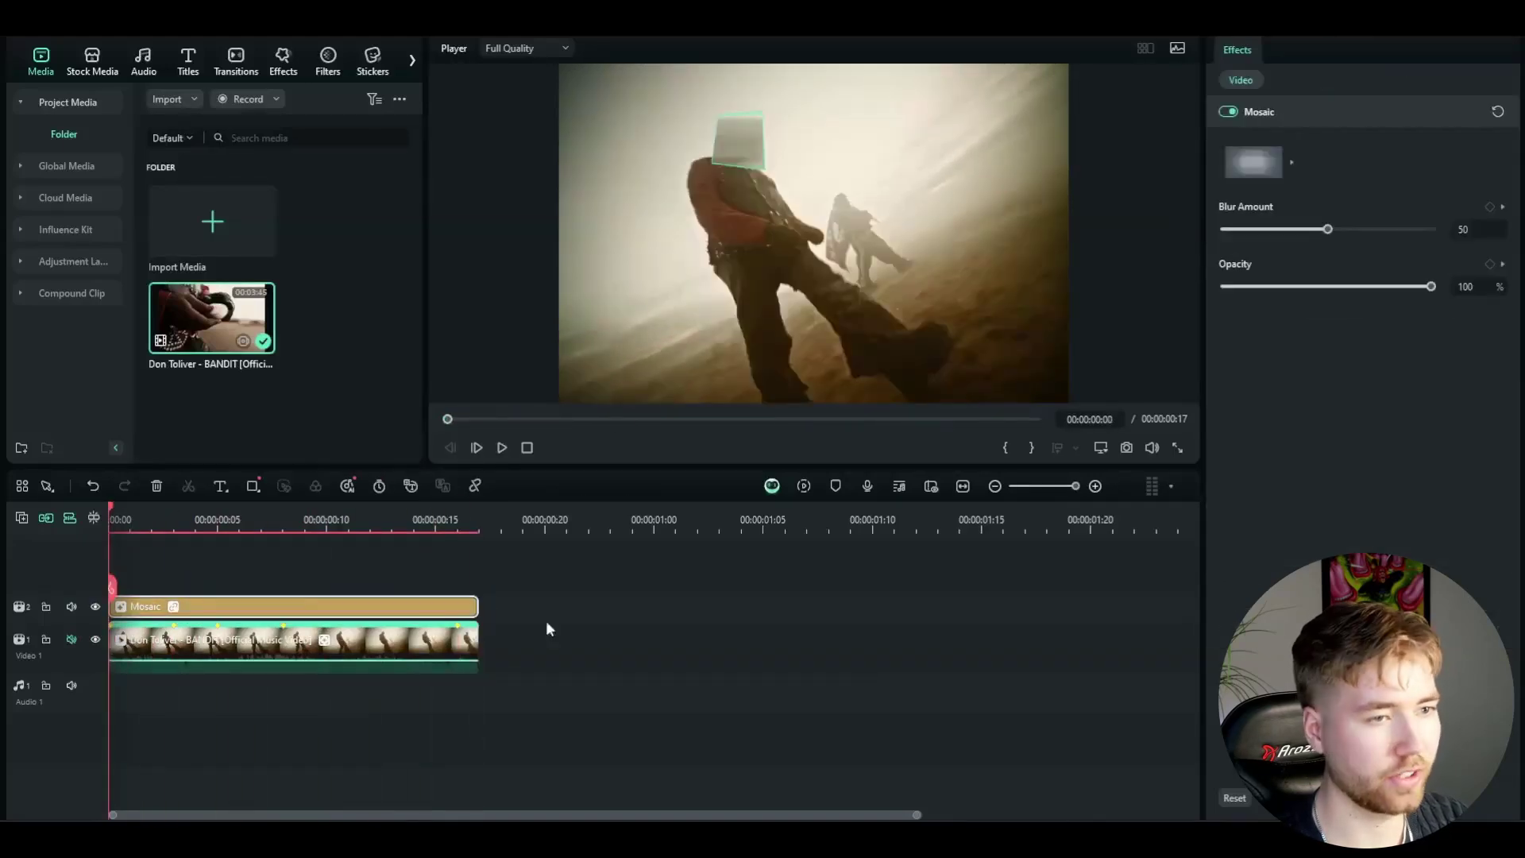
{"action": "left_click_drag", "start_coordinate": [1329, 231], "coordinate": [1246, 231]}
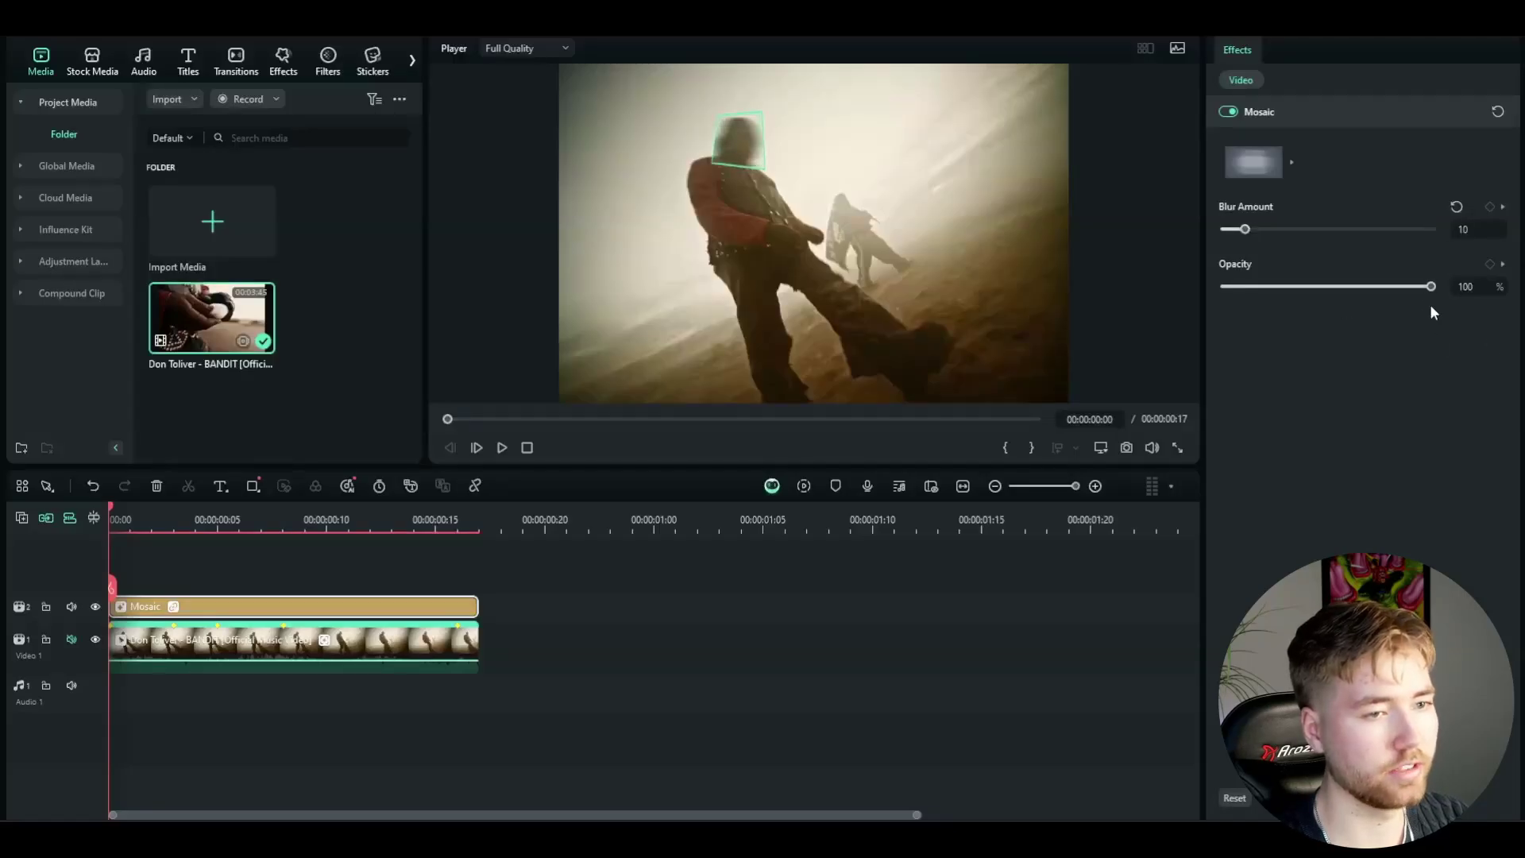
{"action": "mouse_move", "coordinate": [1431, 287]}
{"action": "left_mouse_down"}
{"action": "mouse_move", "coordinate": [1186, 289]}
{"action": "mouse_move", "coordinate": [1434, 291]}
{"action": "left_mouse_up"}
{"action": "left_click", "coordinate": [194, 578]}
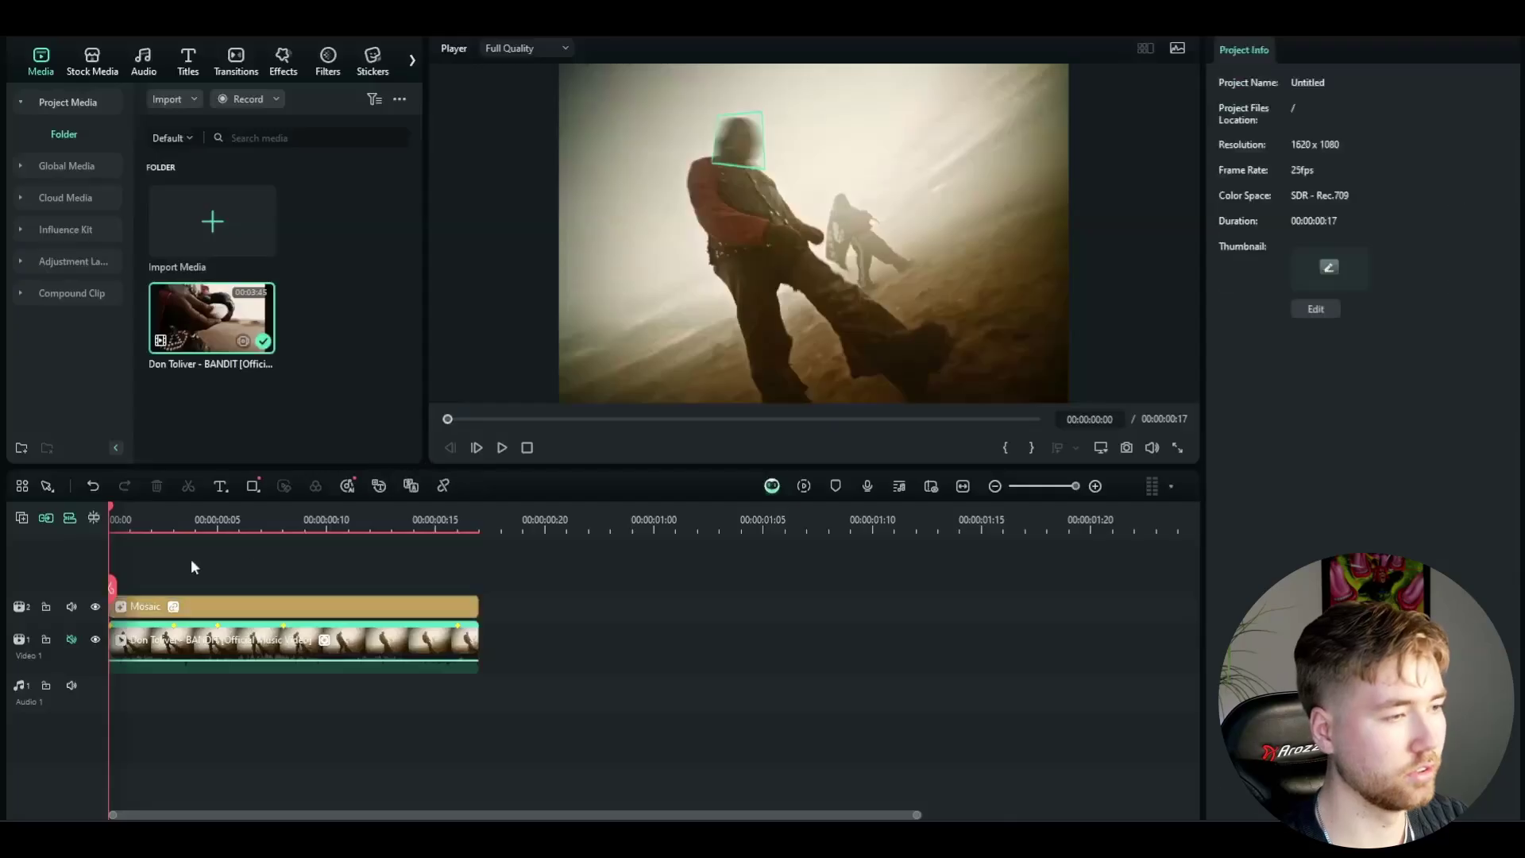
{"action": "key", "text": "space"}
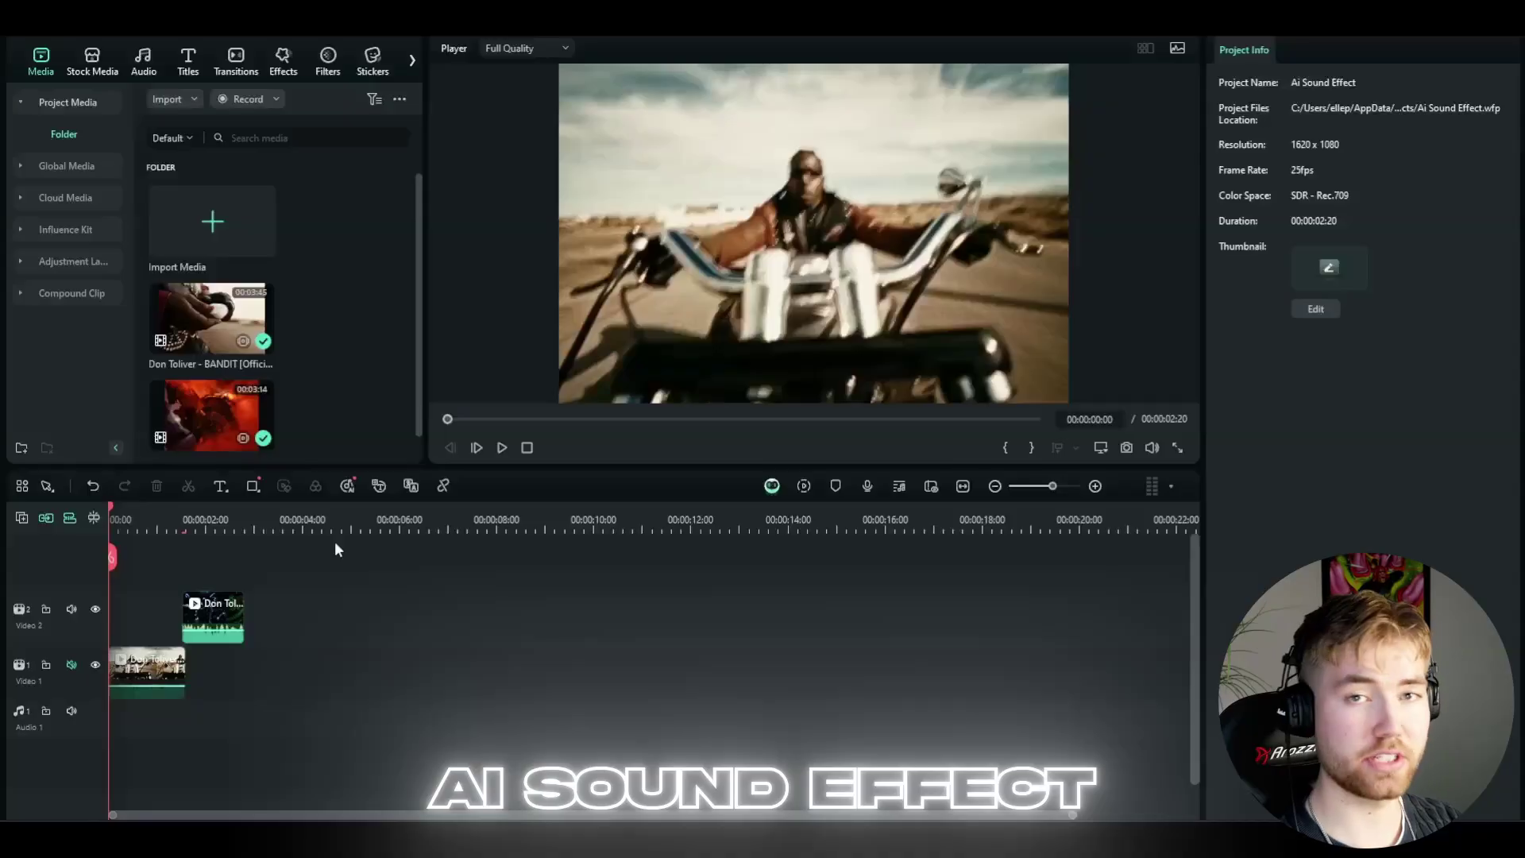
Generate 3 AI sound effects of 5 seconds each from the prompt "woosh"
{"action": "left_click", "coordinate": [144, 63]}
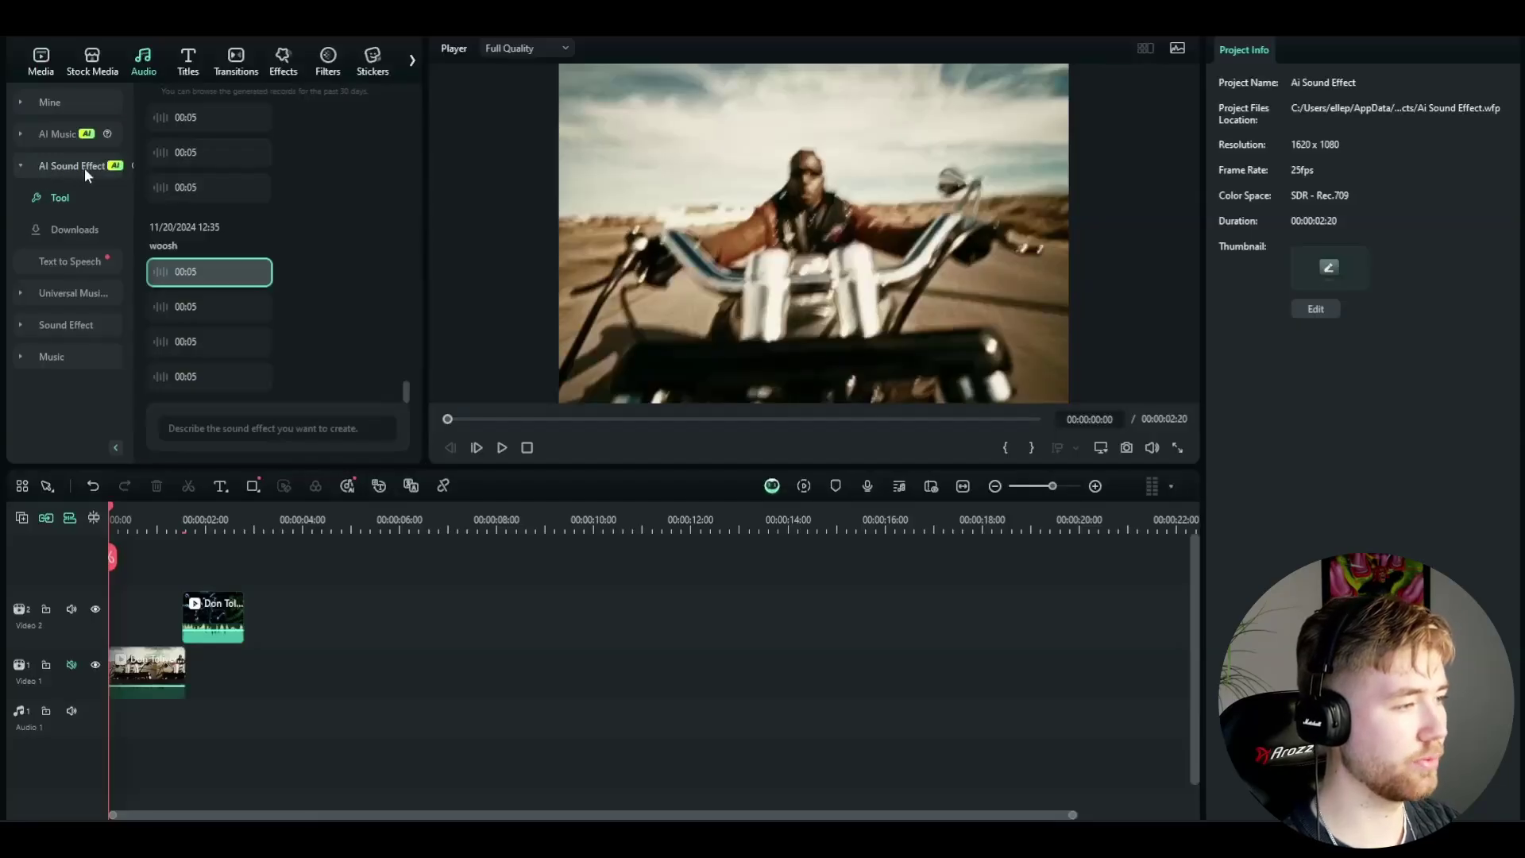
{"action": "scroll", "coordinate": [346, 294], "scroll_direction": "up", "scroll_amount": 3}
{"action": "scroll", "coordinate": [345, 286], "scroll_direction": "up", "scroll_amount": 5}
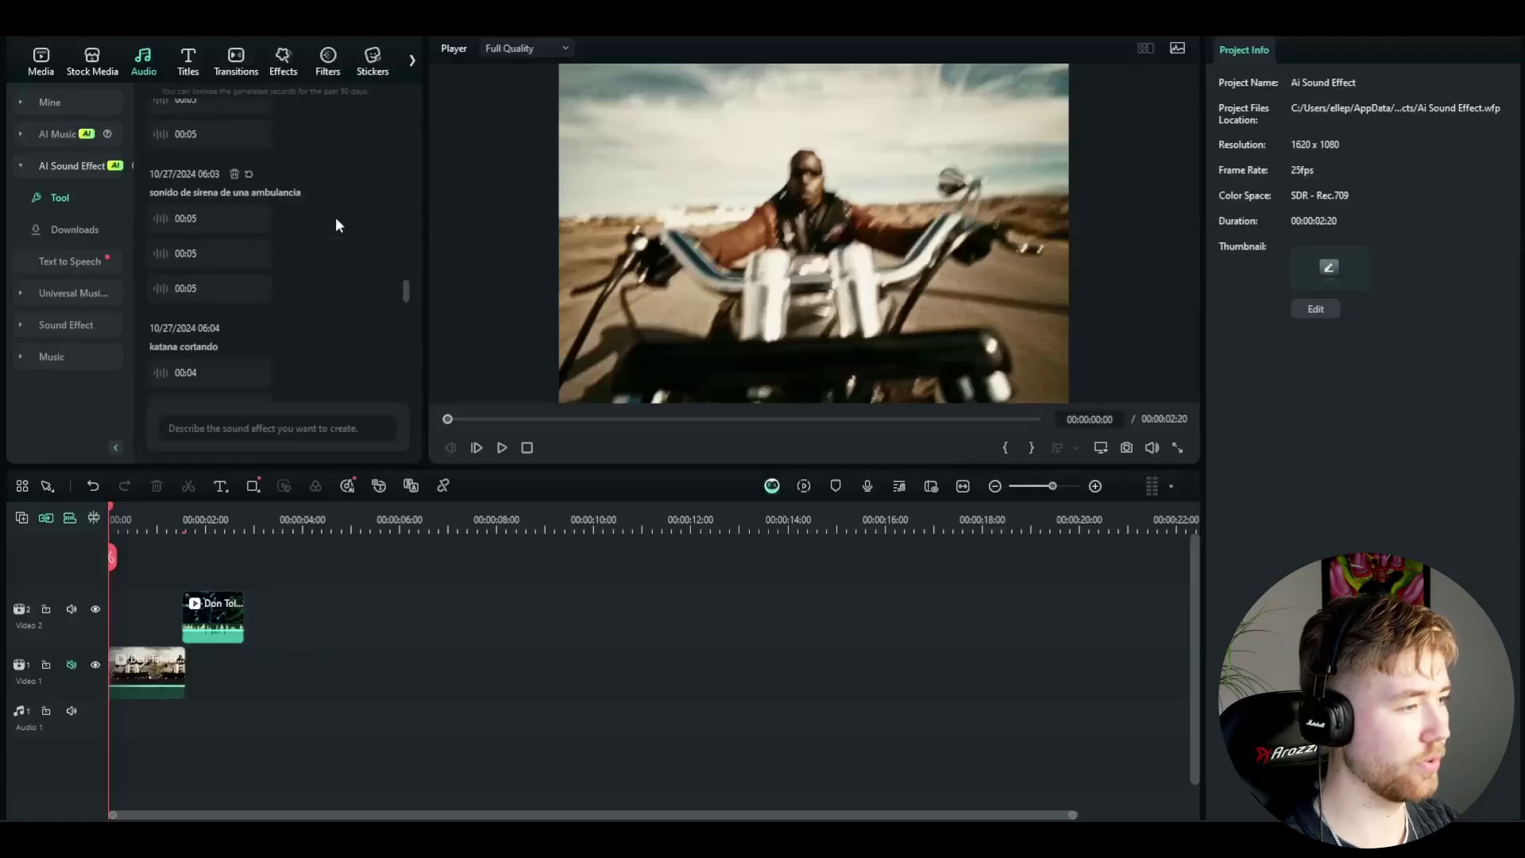
{"action": "scroll", "coordinate": [342, 230], "scroll_direction": "down", "scroll_amount": 3}
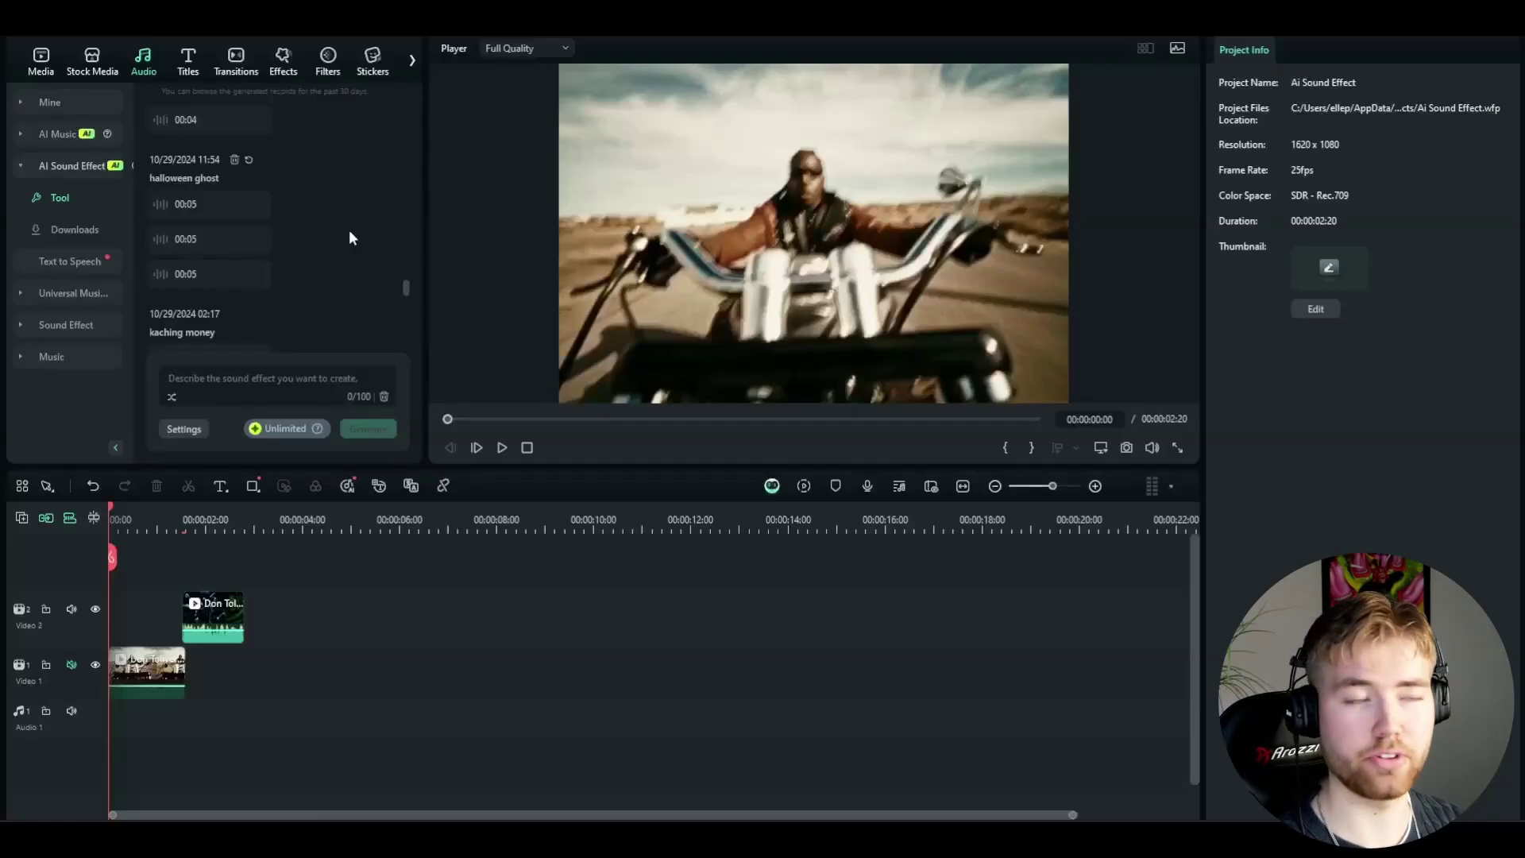
{"action": "type", "text": "woosh"}
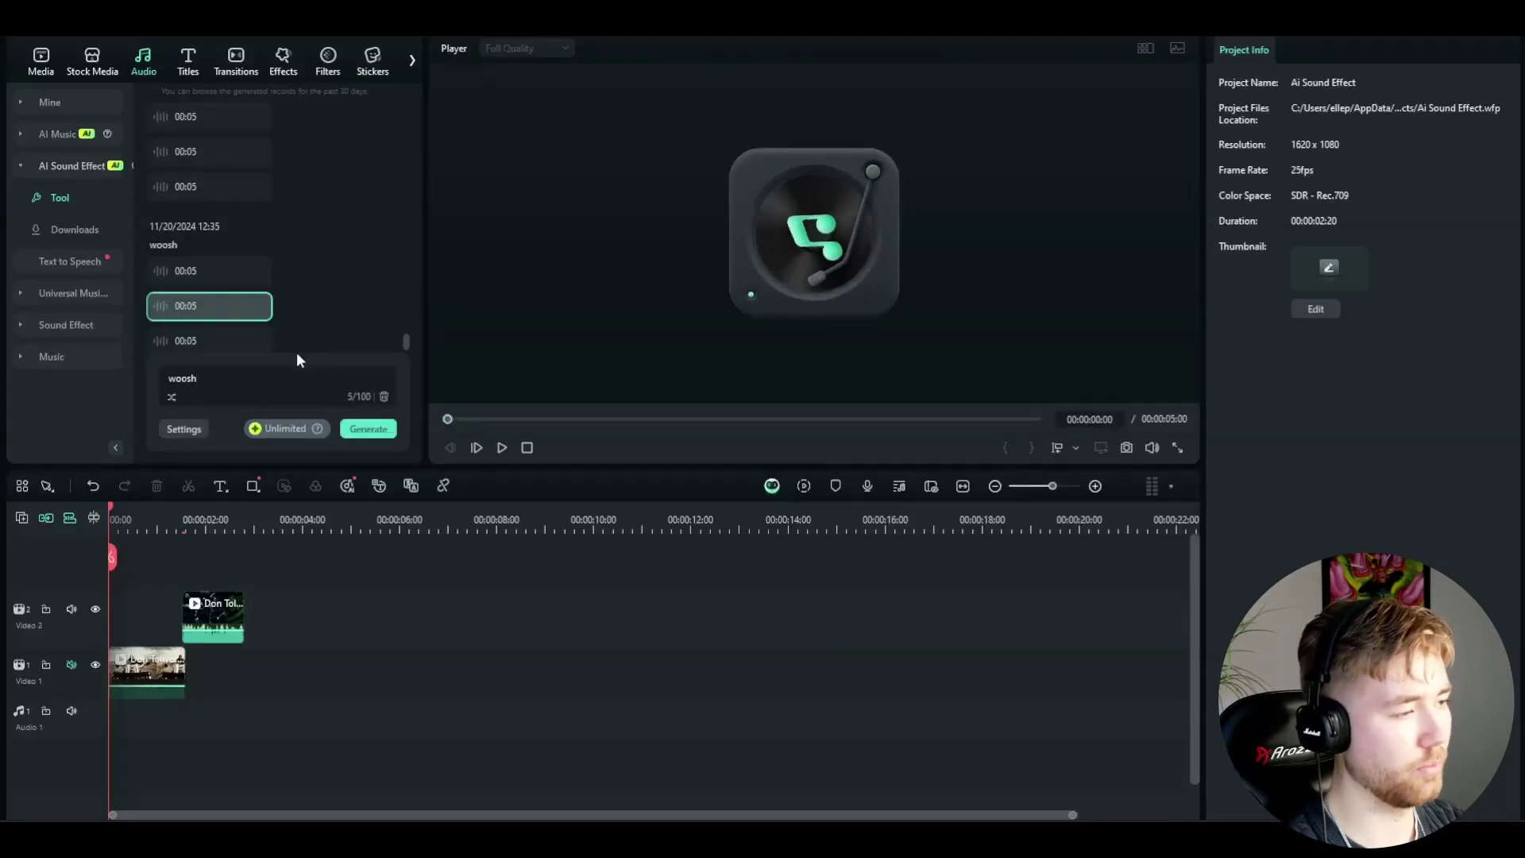
{"action": "left_click", "coordinate": [173, 428]}
{"action": "mouse_move", "coordinate": [210, 330]}
{"action": "left_mouse_down"}
{"action": "mouse_move", "coordinate": [277, 335]}
{"action": "mouse_move", "coordinate": [189, 332]}
{"action": "mouse_move", "coordinate": [210, 332]}
{"action": "left_mouse_up"}
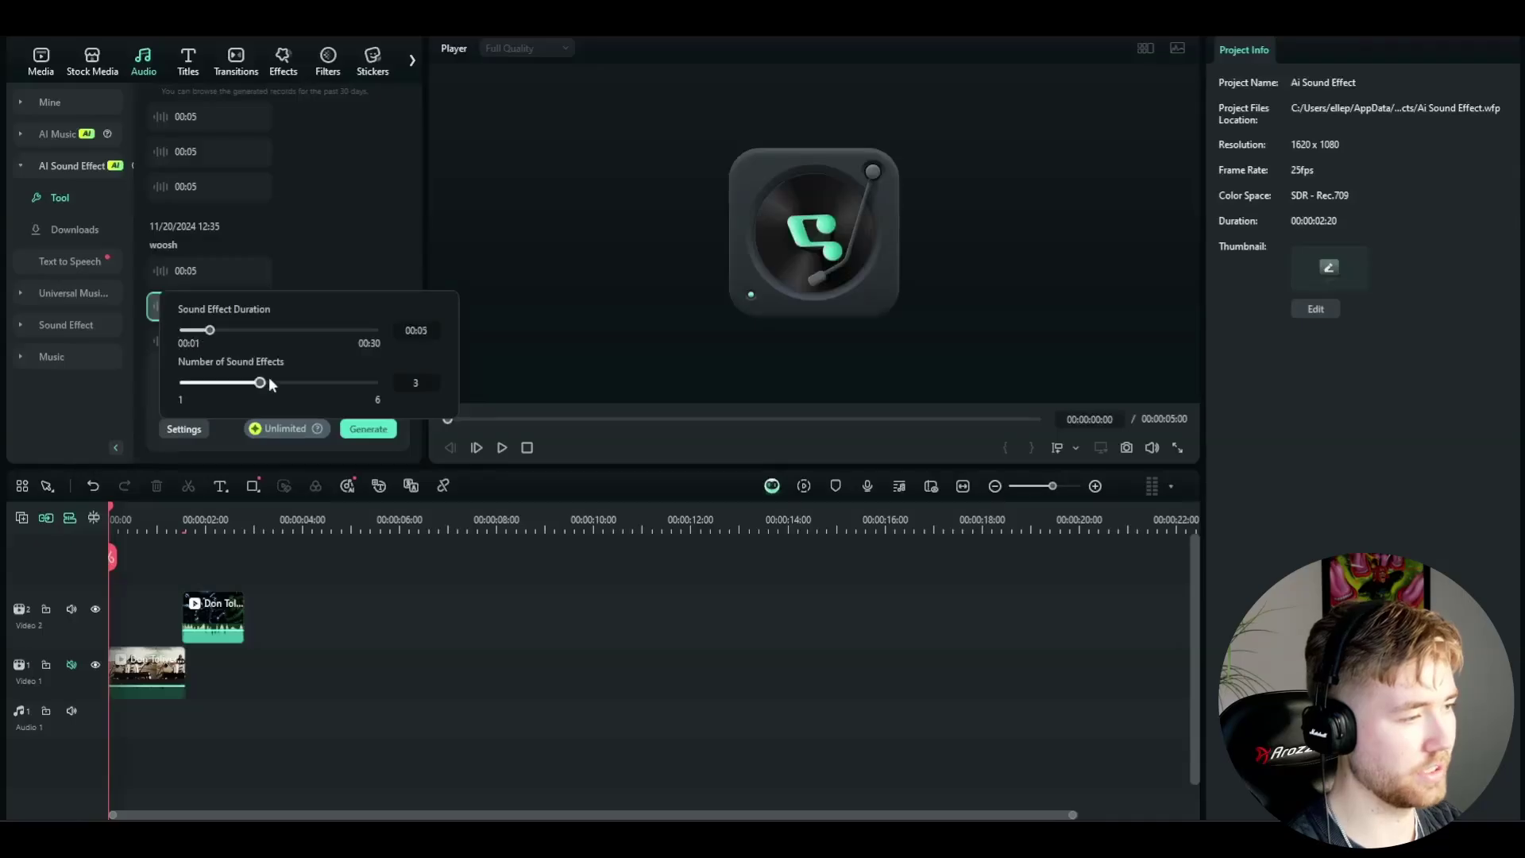
{"action": "left_click", "coordinate": [362, 430]}
Preview the first newly generated woosh and place it on the Audio 1 track near the cut between the two clips
{"action": "mouse_move", "coordinate": [173, 273]}
{"action": "left_click", "coordinate": [162, 256]}
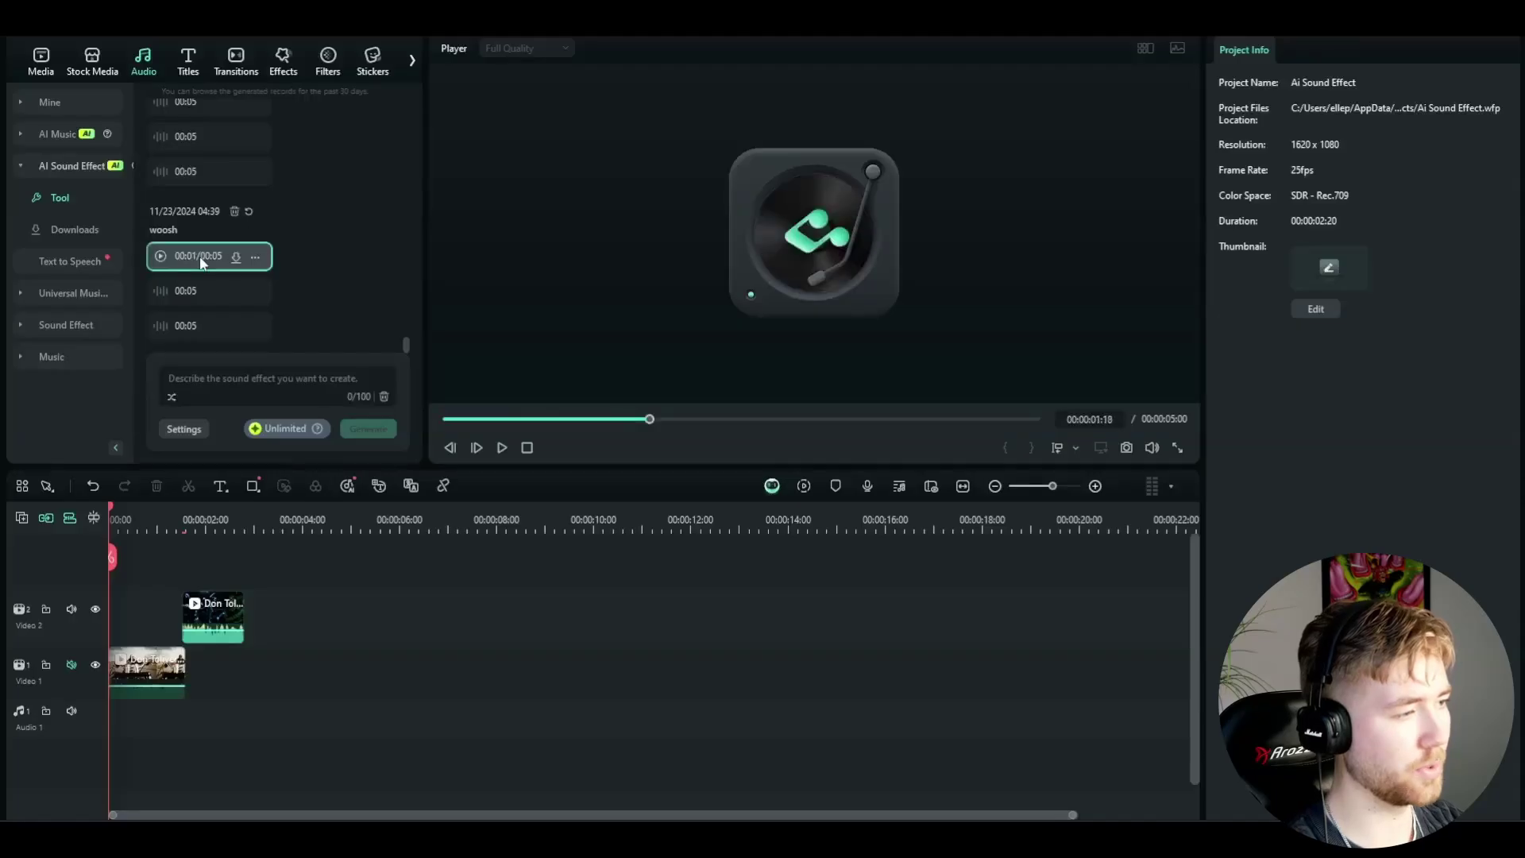
{"action": "left_click_drag", "start_coordinate": [196, 262], "coordinate": [170, 720]}
Align the woosh's loudest peak with the cut at 00:00:01:15 and play the transition
{"action": "scroll", "coordinate": [763, 806], "scroll_direction": "up", "scroll_amount": 5}
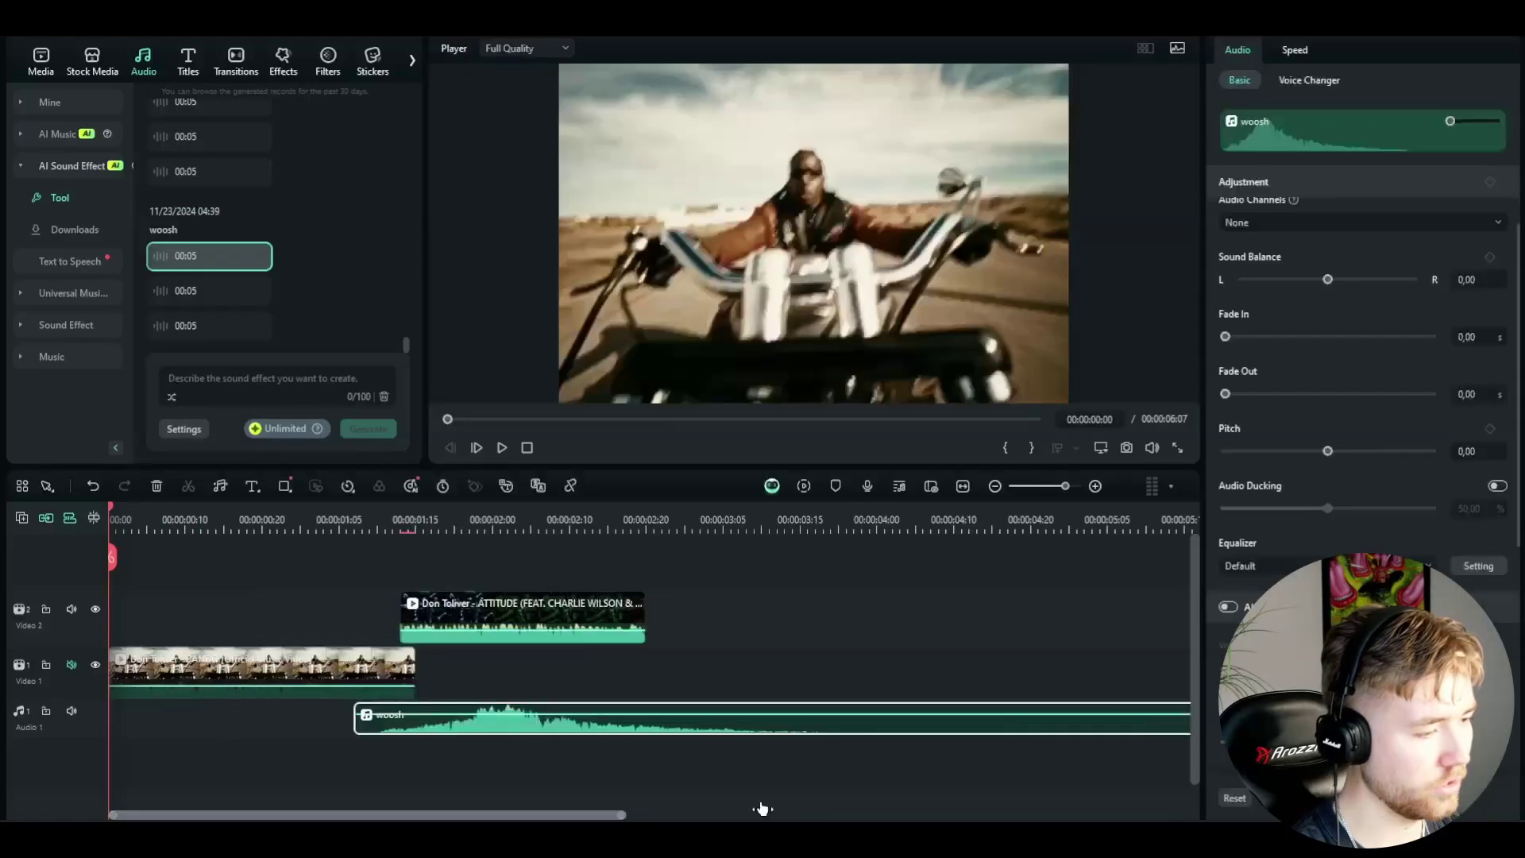
{"action": "scroll", "coordinate": [715, 803], "scroll_direction": "up", "scroll_amount": 1}
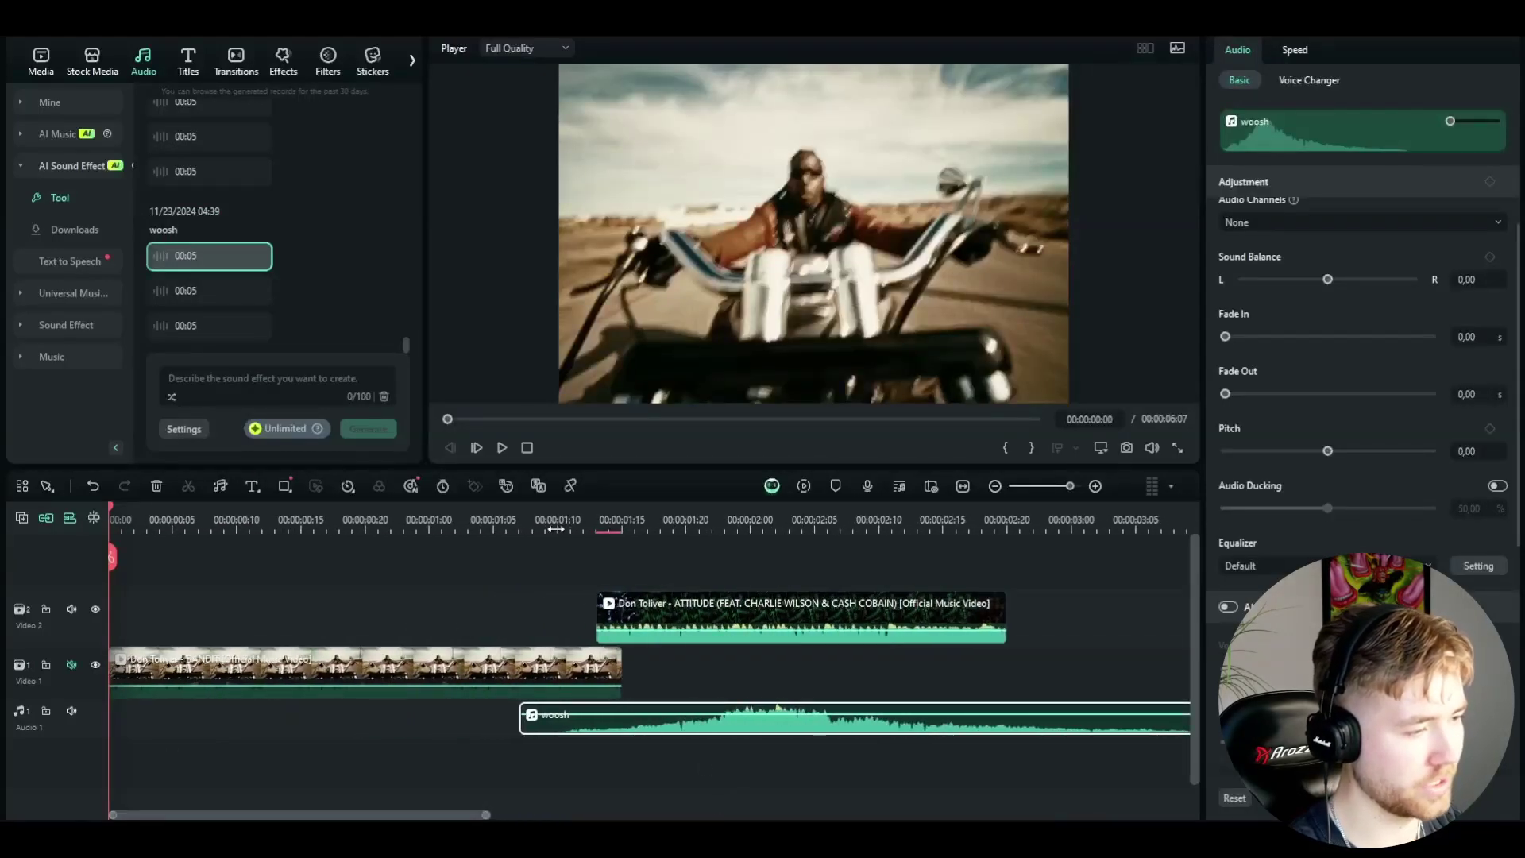
{"action": "left_click_drag", "start_coordinate": [110, 556], "coordinate": [622, 556]}
{"action": "left_click_drag", "start_coordinate": [781, 715], "coordinate": [626, 712]}
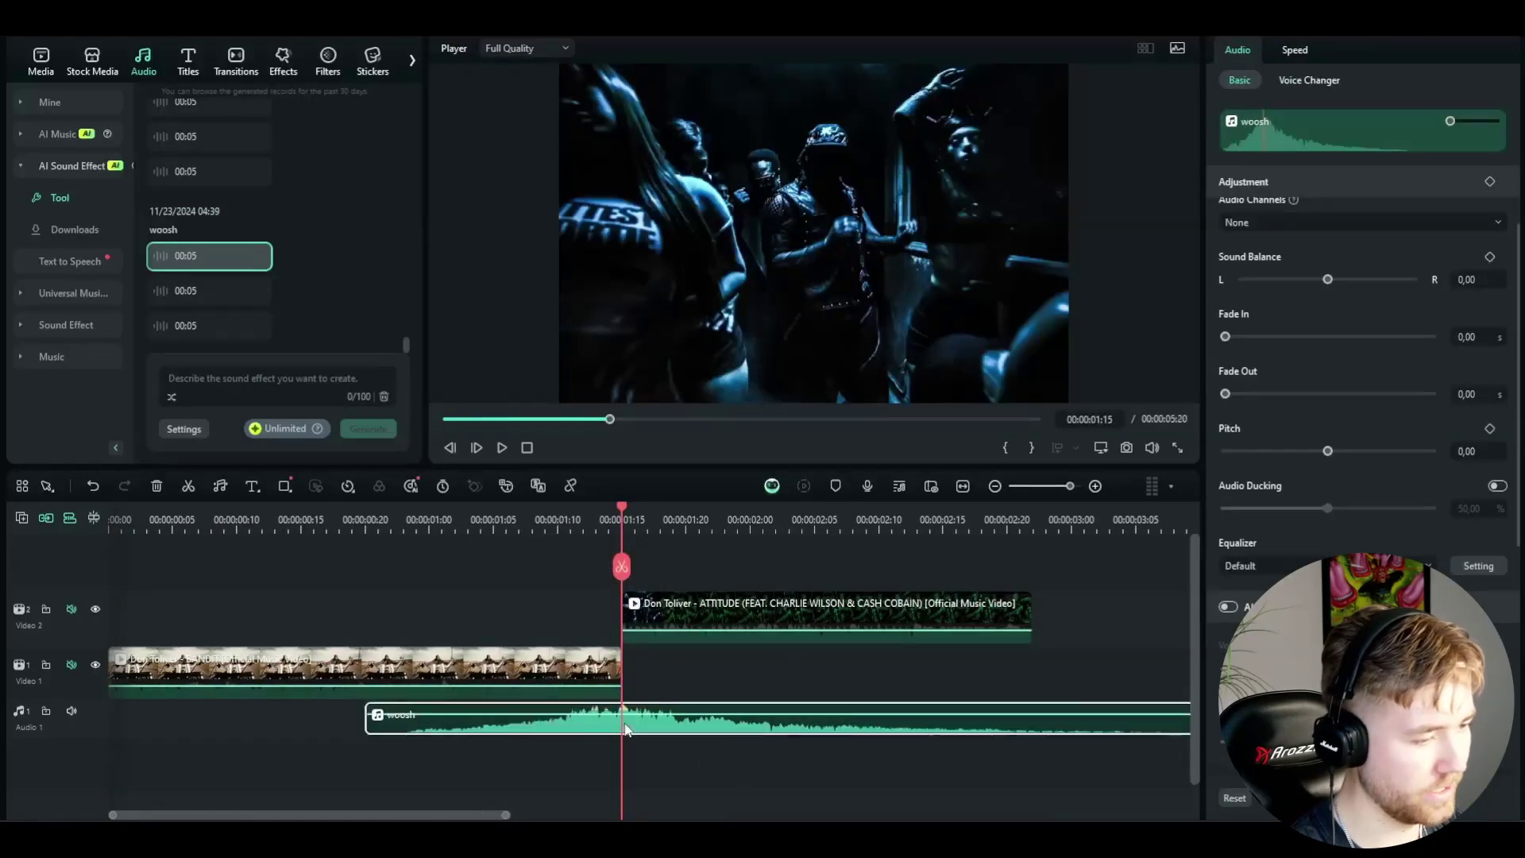
{"action": "left_click_drag", "start_coordinate": [622, 566], "coordinate": [406, 609]}
{"action": "key", "text": "space"}
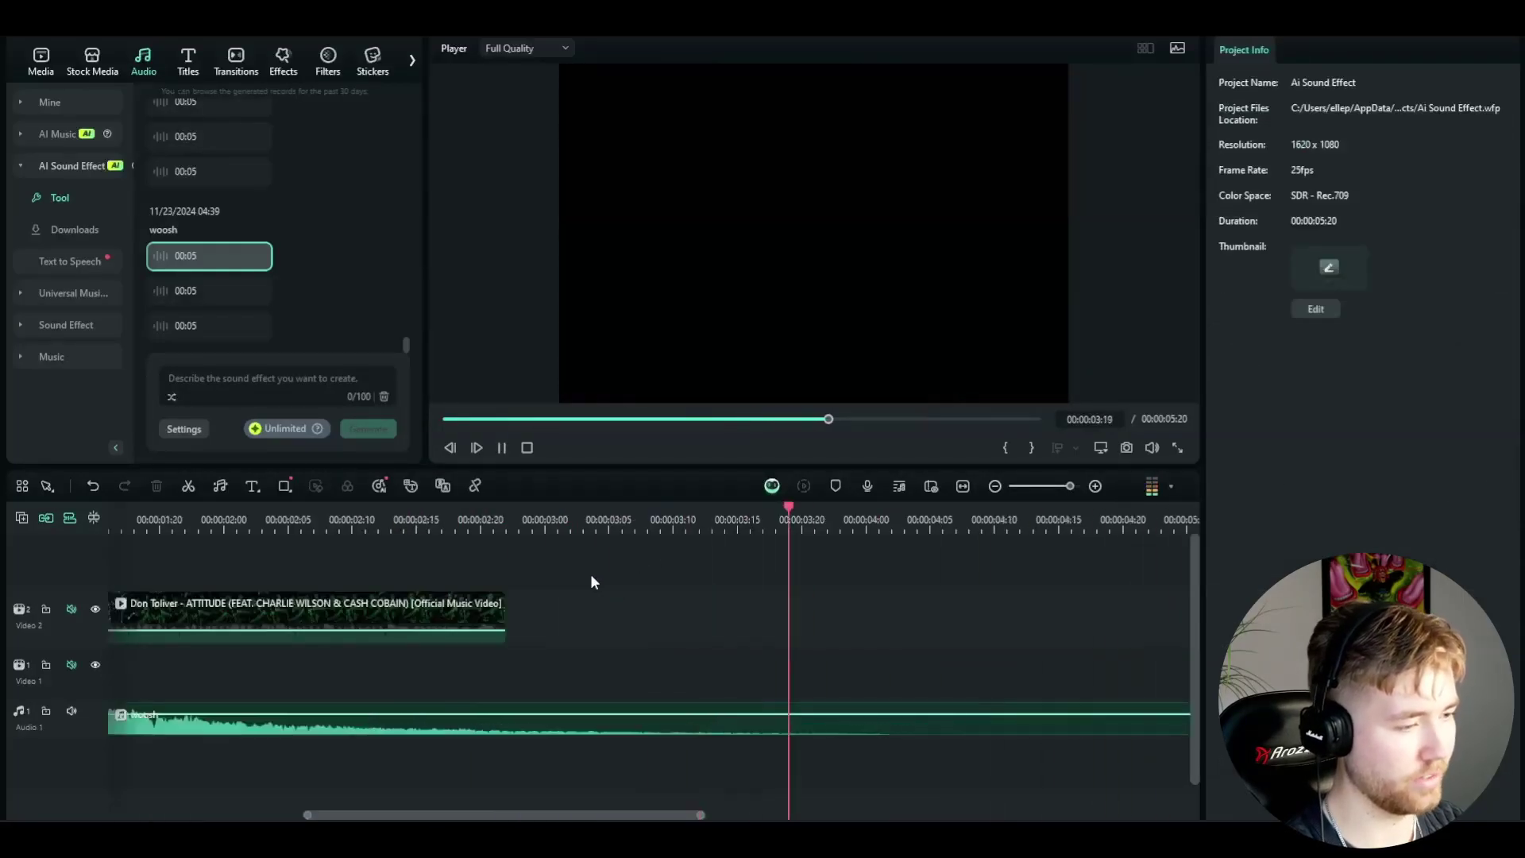
Lower the woosh clip's volume slightly and replay the transition from about 00:00:01:00
{"action": "left_click", "coordinate": [579, 661]}
{"action": "left_click_drag", "start_coordinate": [574, 661], "coordinate": [481, 652]}
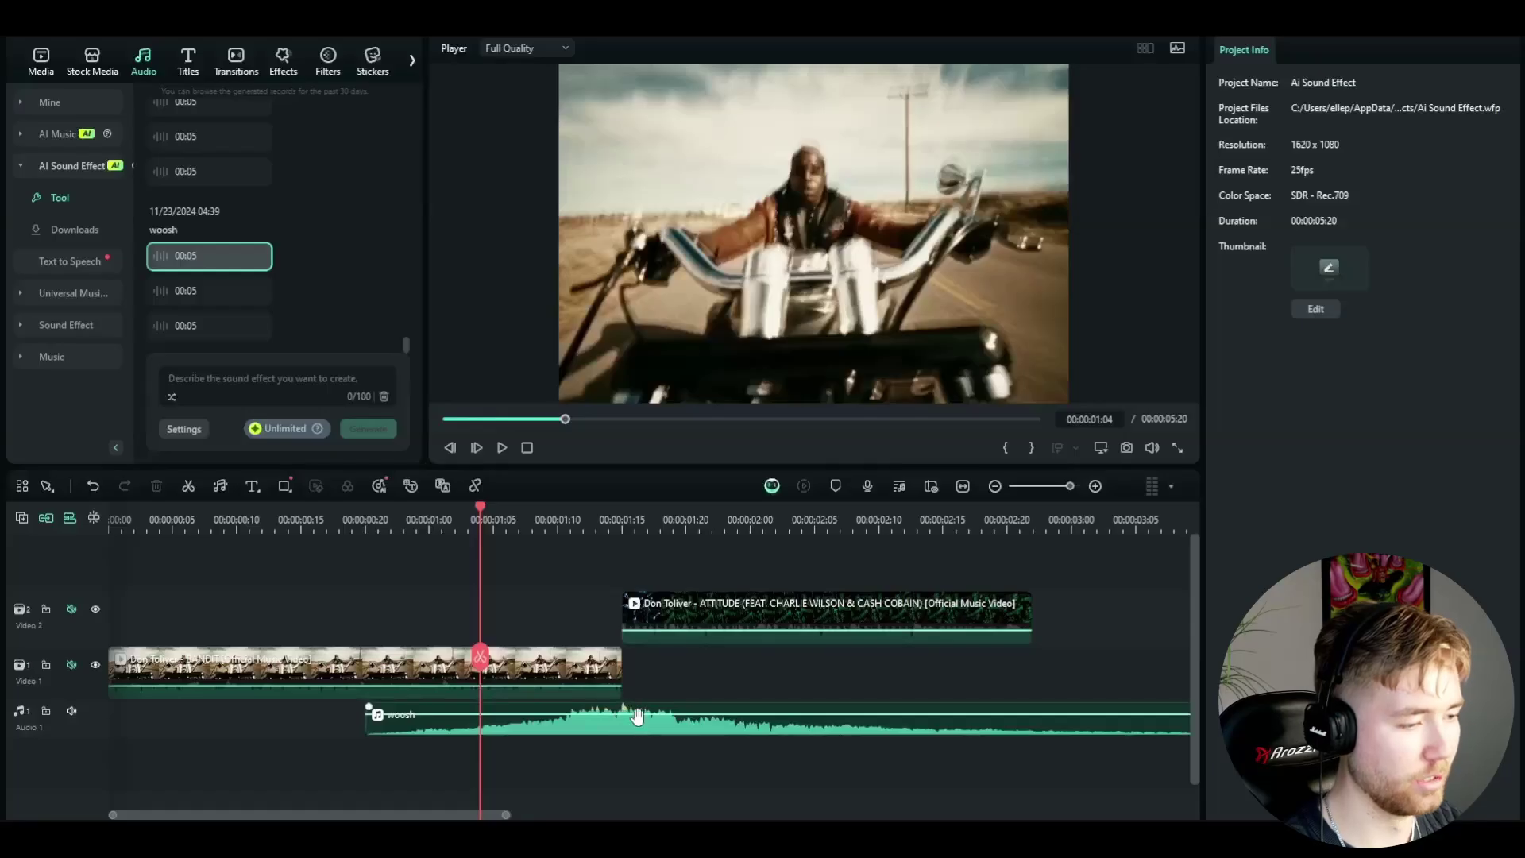
{"action": "left_click", "coordinate": [525, 721]}
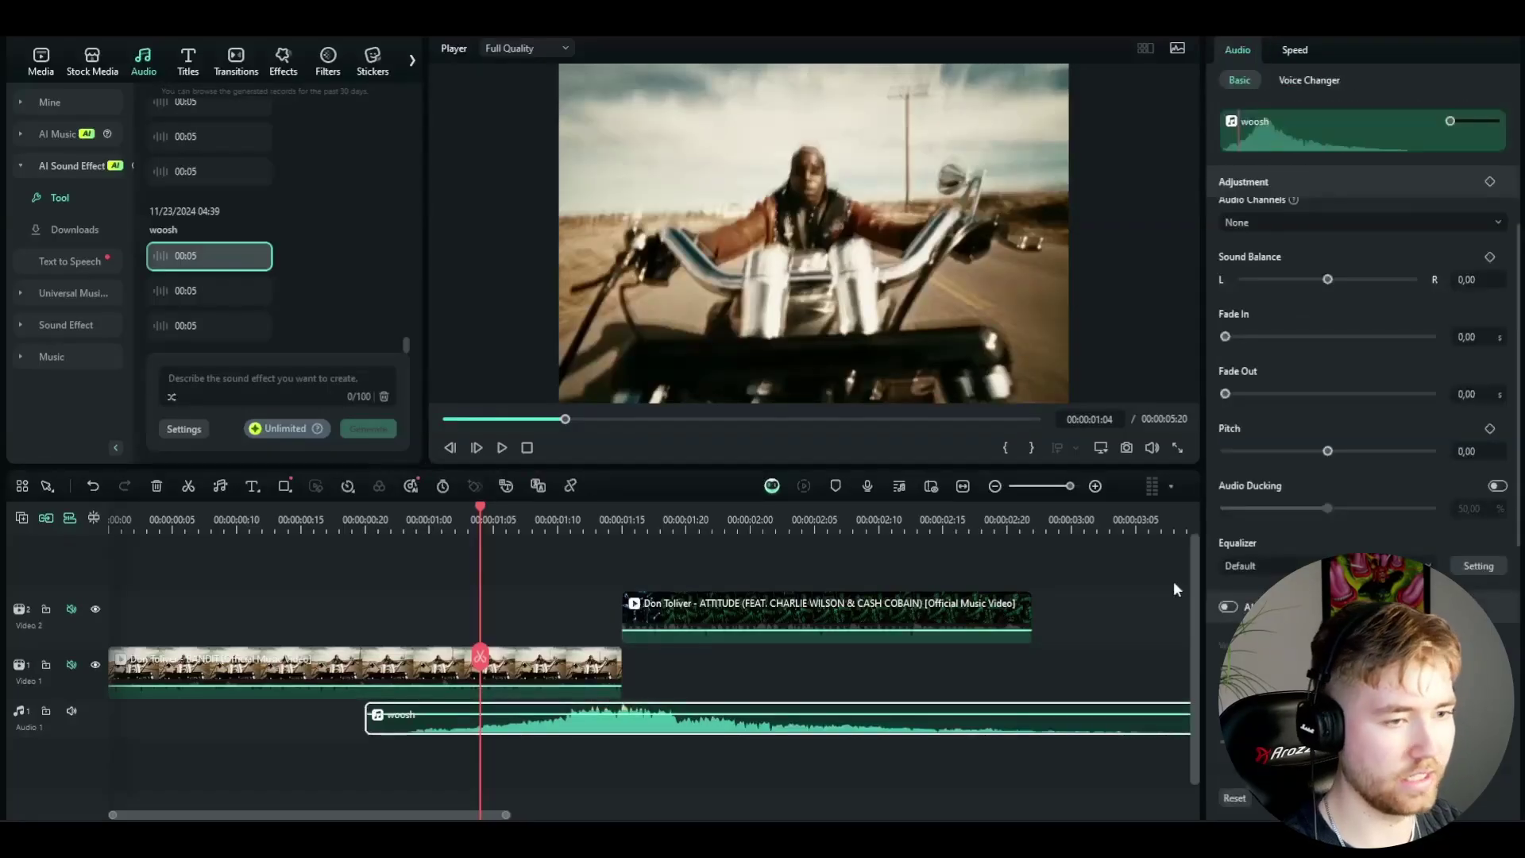
{"action": "scroll", "coordinate": [1325, 286], "scroll_direction": "up", "scroll_amount": 2}
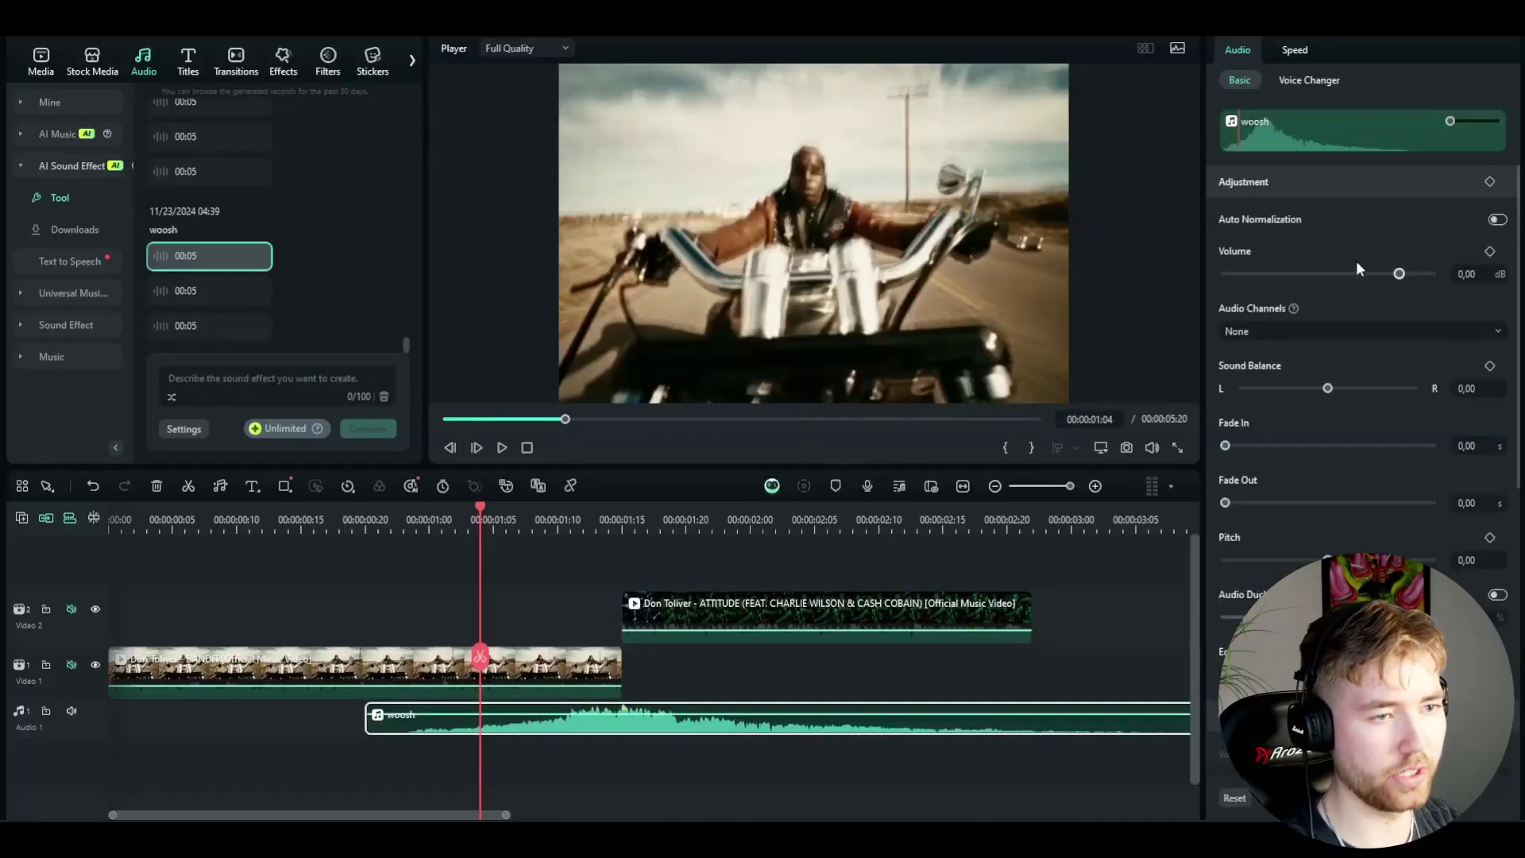
{"action": "mouse_move", "coordinate": [1399, 275]}
{"action": "left_mouse_down"}
{"action": "mouse_move", "coordinate": [1299, 278]}
{"action": "mouse_move", "coordinate": [1372, 274]}
{"action": "left_mouse_up"}
{"action": "left_click_drag", "start_coordinate": [490, 649], "coordinate": [436, 638]}
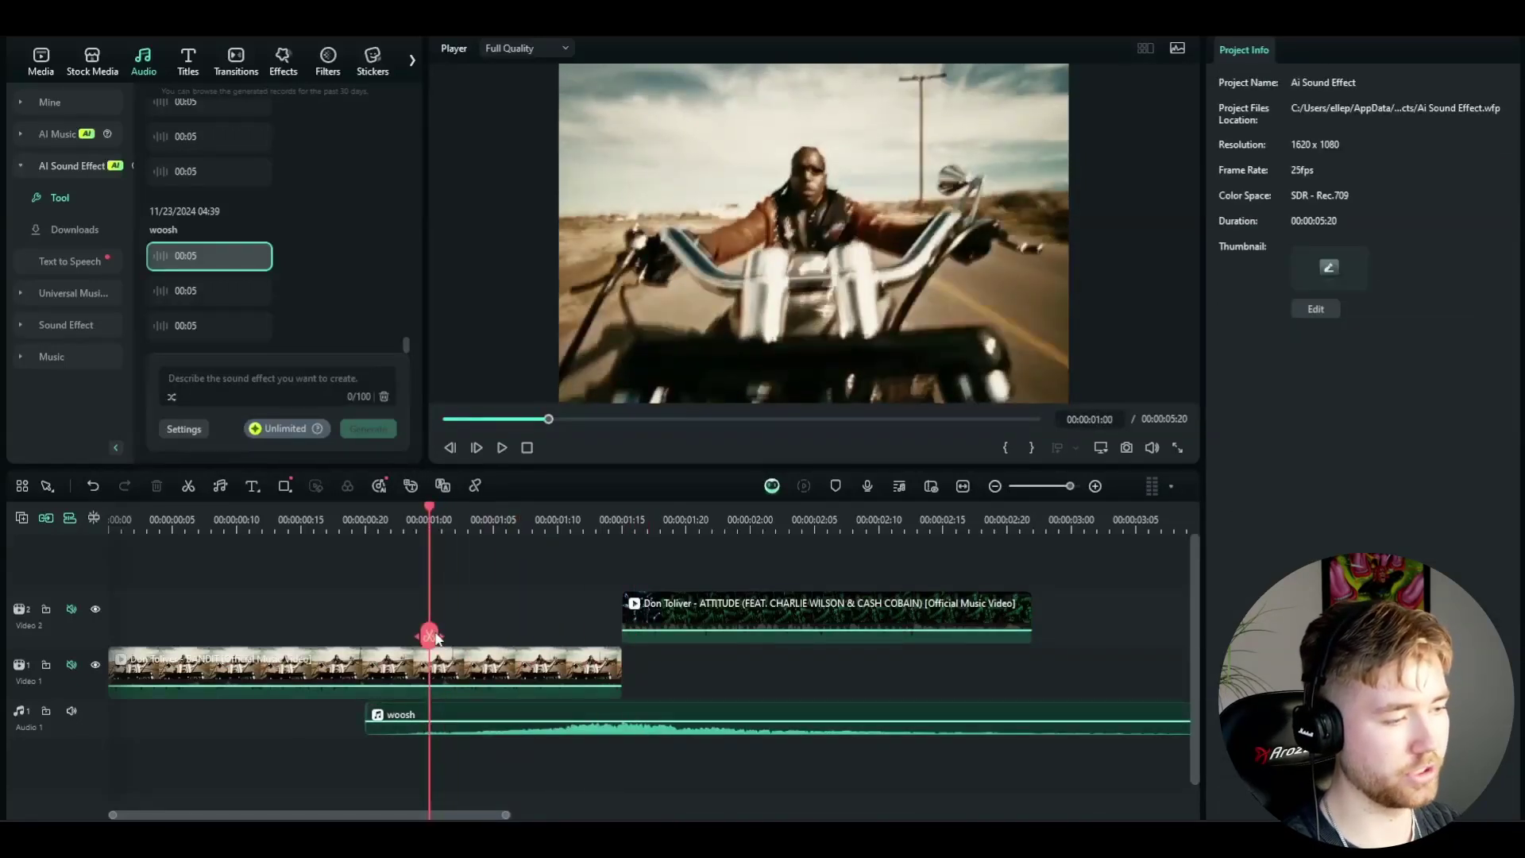
{"action": "key", "text": "space"}
{"action": "key", "text": "space"}
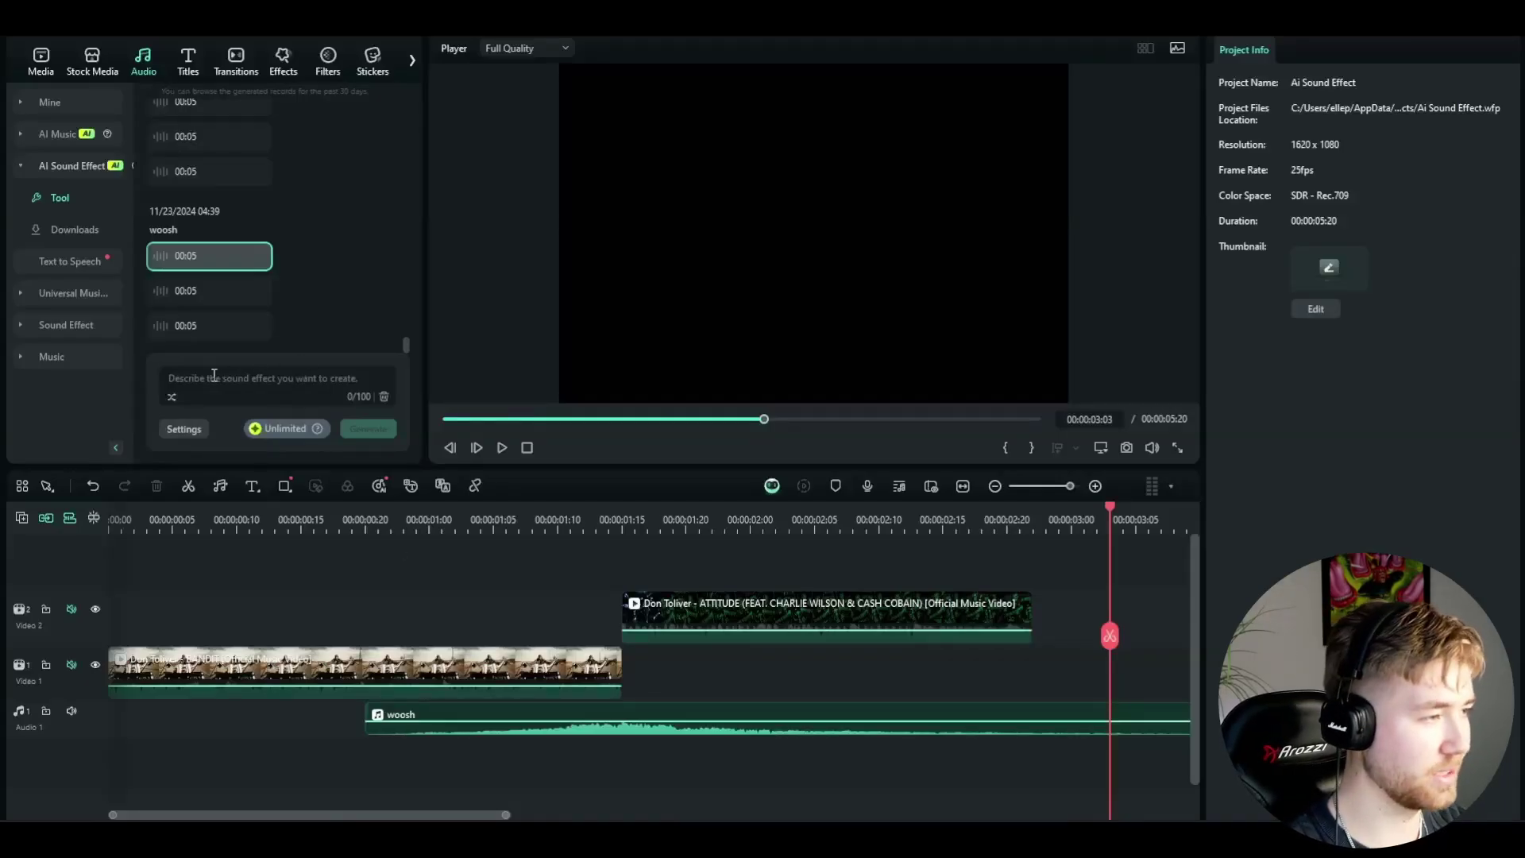
{"action": "mouse_move", "coordinate": [231, 278]}
{"action": "scroll", "coordinate": [303, 354], "scroll_direction": "up", "scroll_amount": 3}
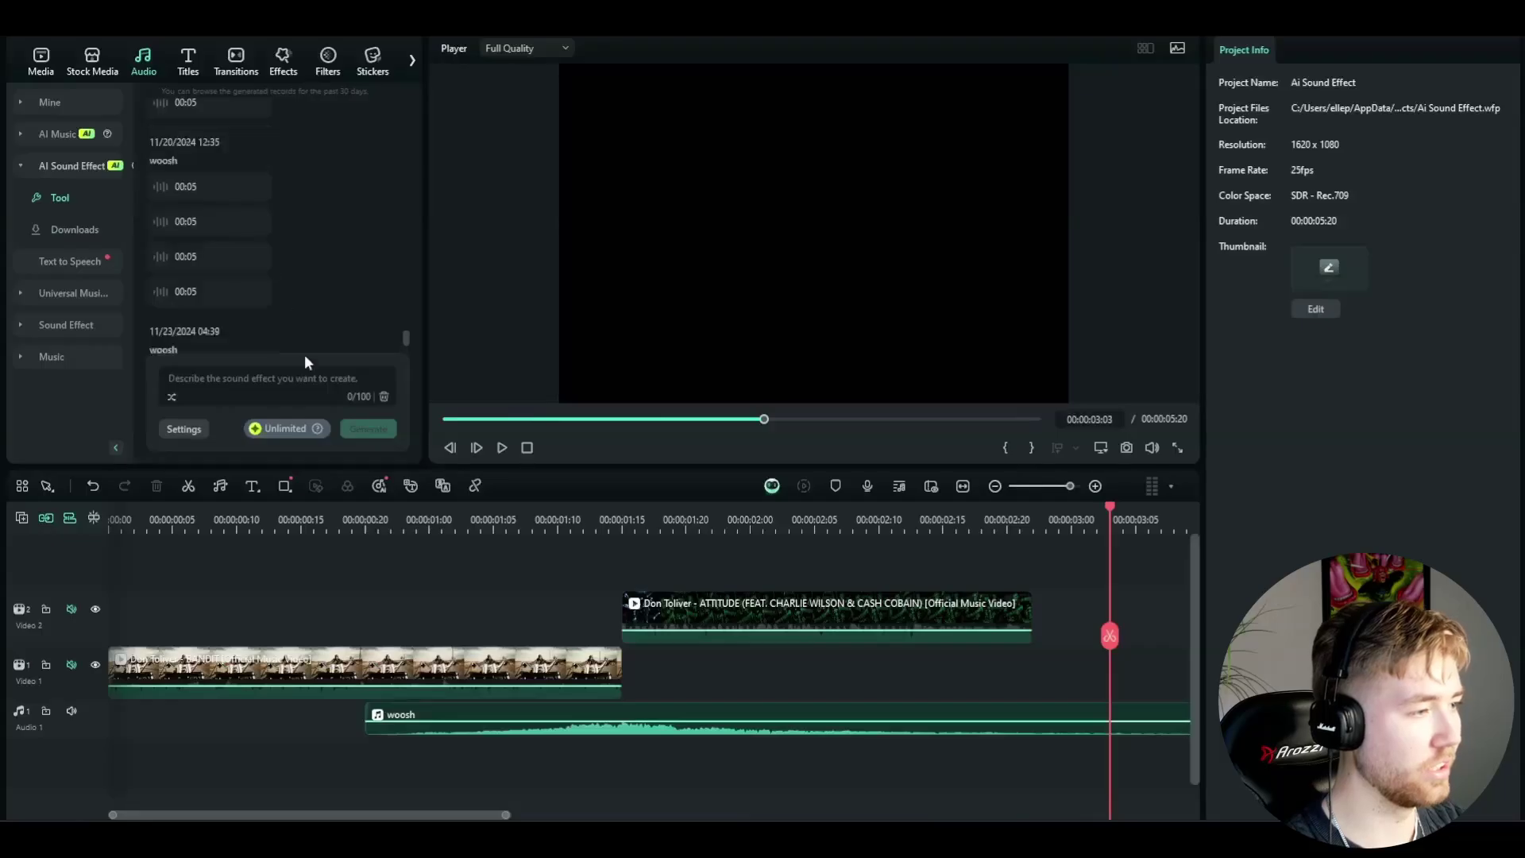
{"action": "scroll", "coordinate": [296, 297], "scroll_direction": "down", "scroll_amount": 3}
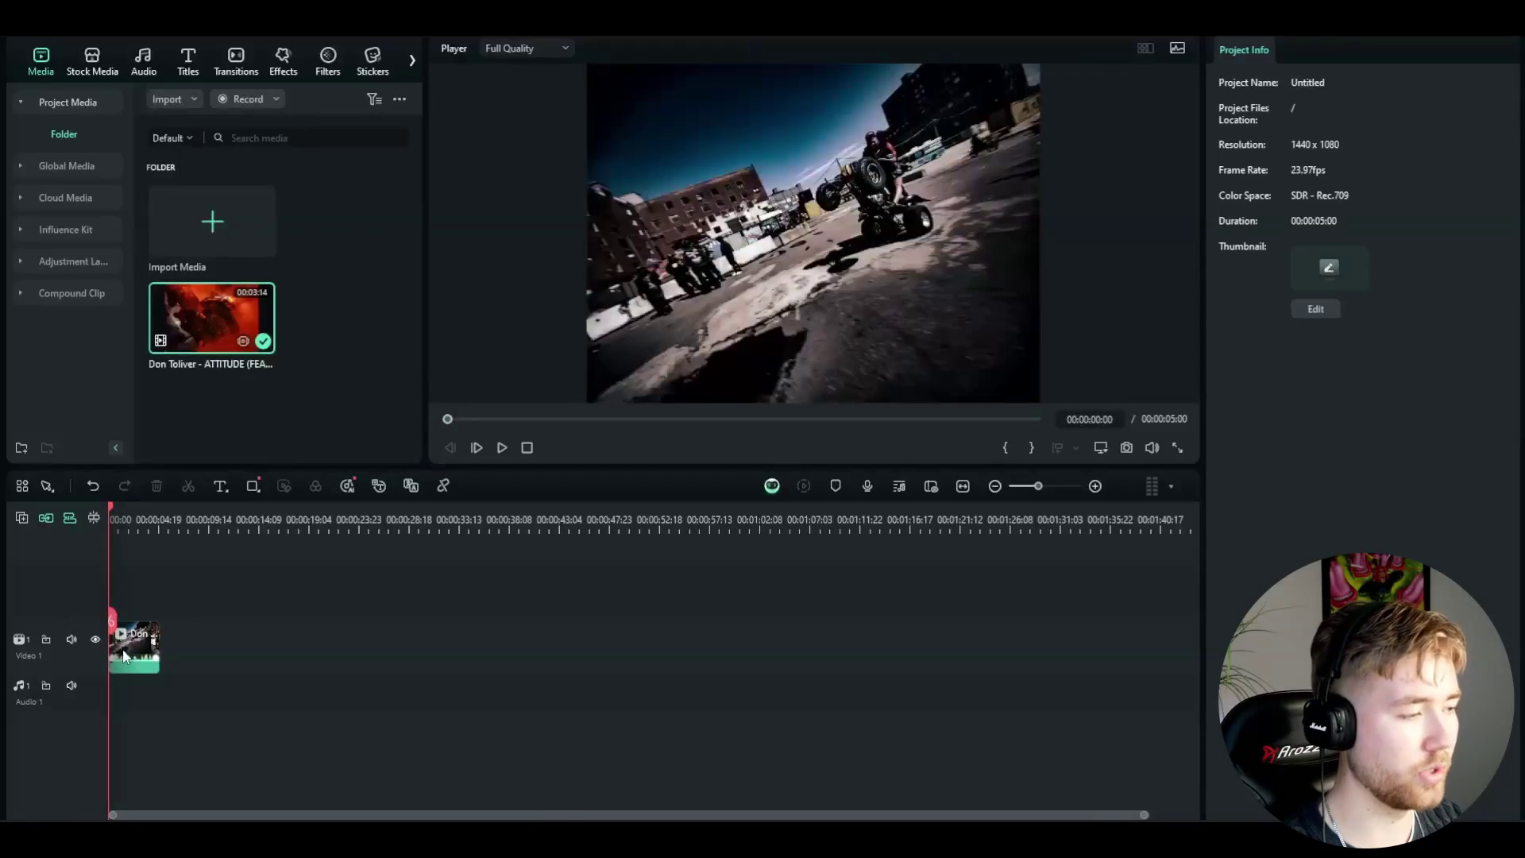
Scrub into the ATTITUDE music video clip on the timeline and start AI Translation for it
{"action": "left_click", "coordinate": [112, 629]}
{"action": "left_click_drag", "start_coordinate": [111, 626], "coordinate": [136, 618]}
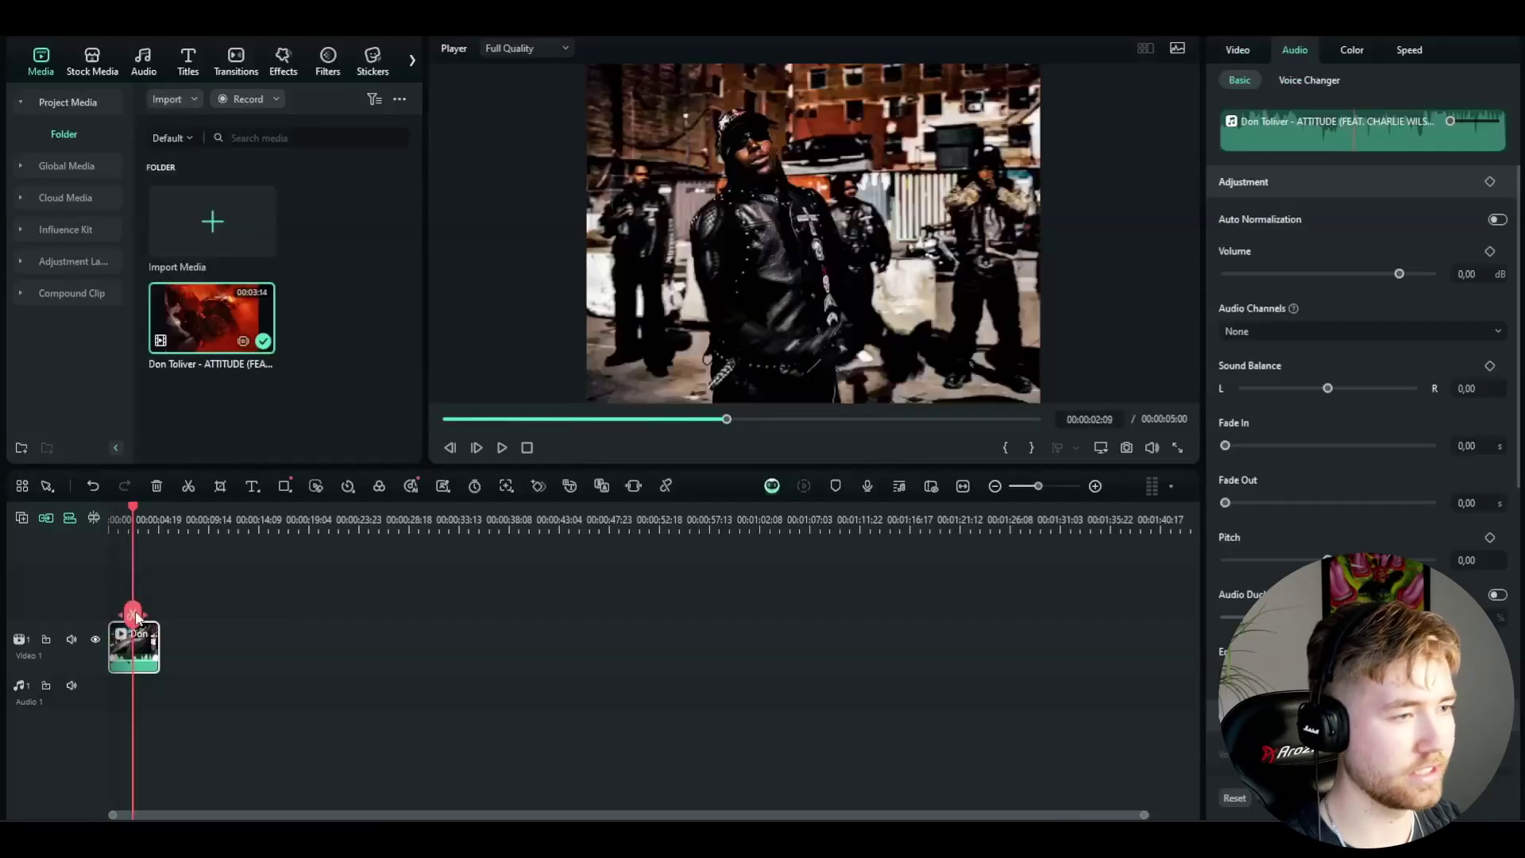
{"action": "left_click", "coordinate": [602, 487]}
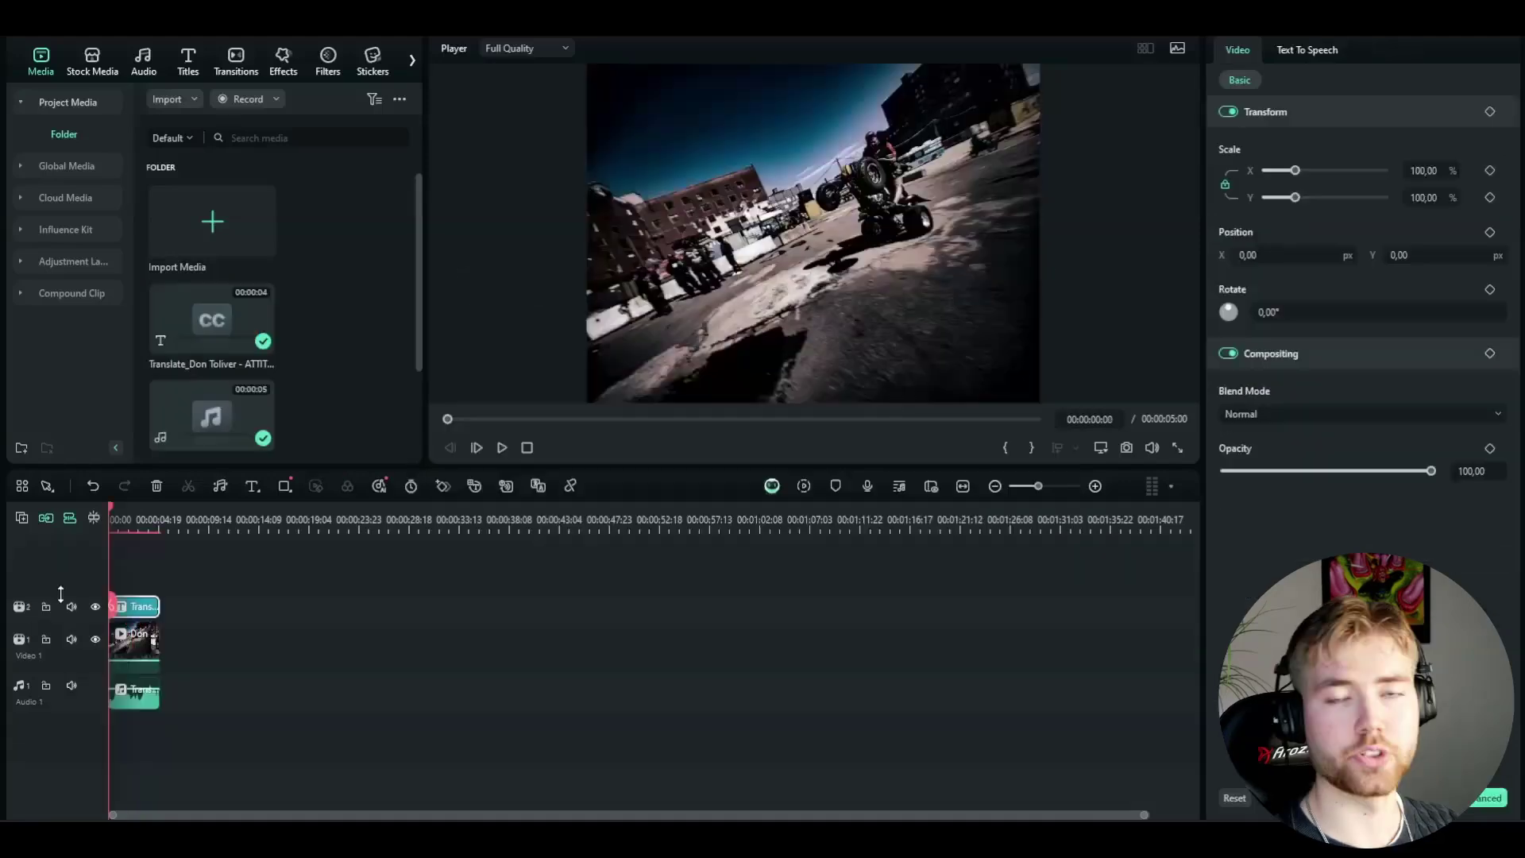
Scrub through the translated clip and play it from the start to check its Japanese subtitles and translated audio
{"action": "left_click", "coordinate": [121, 602]}
{"action": "left_click_drag", "start_coordinate": [124, 602], "coordinate": [127, 602]}
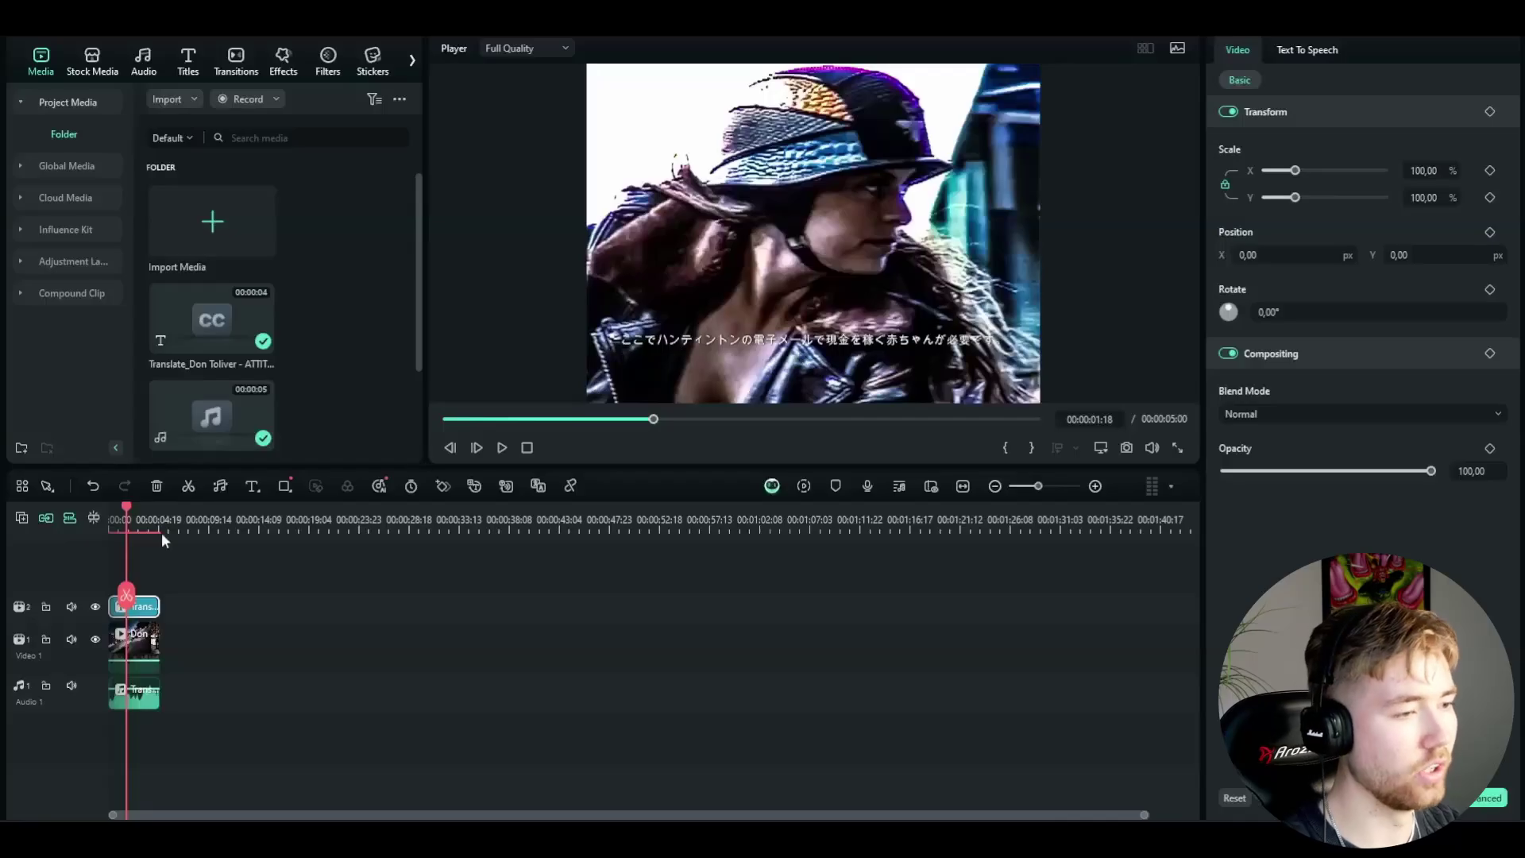
{"action": "left_click", "coordinate": [113, 595]}
{"action": "key", "text": "space"}
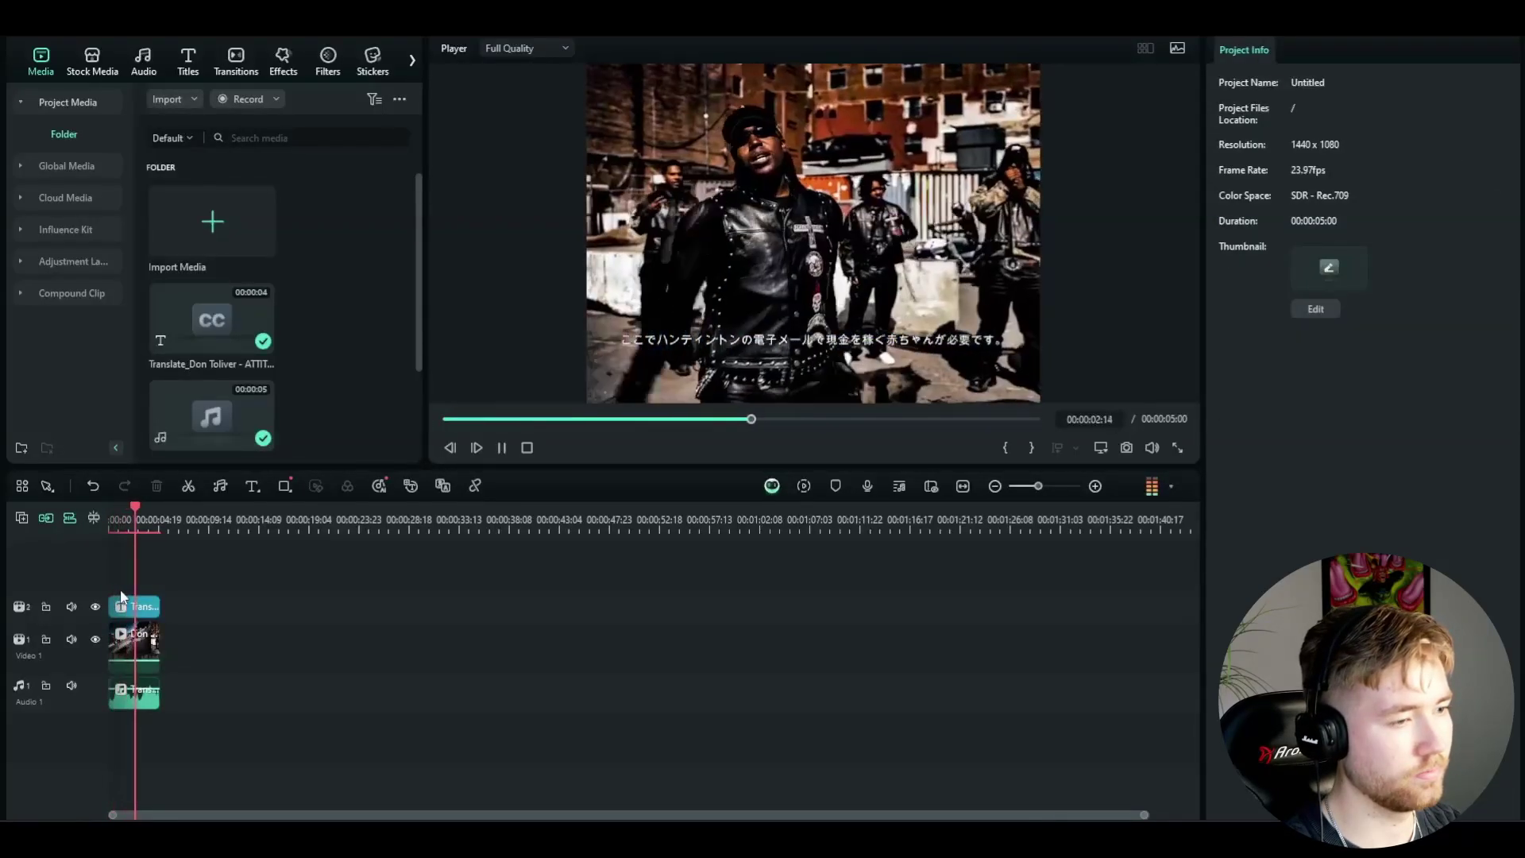
Mute the translated Audio 1 track and play the clip on to its end
{"action": "left_click", "coordinate": [135, 598]}
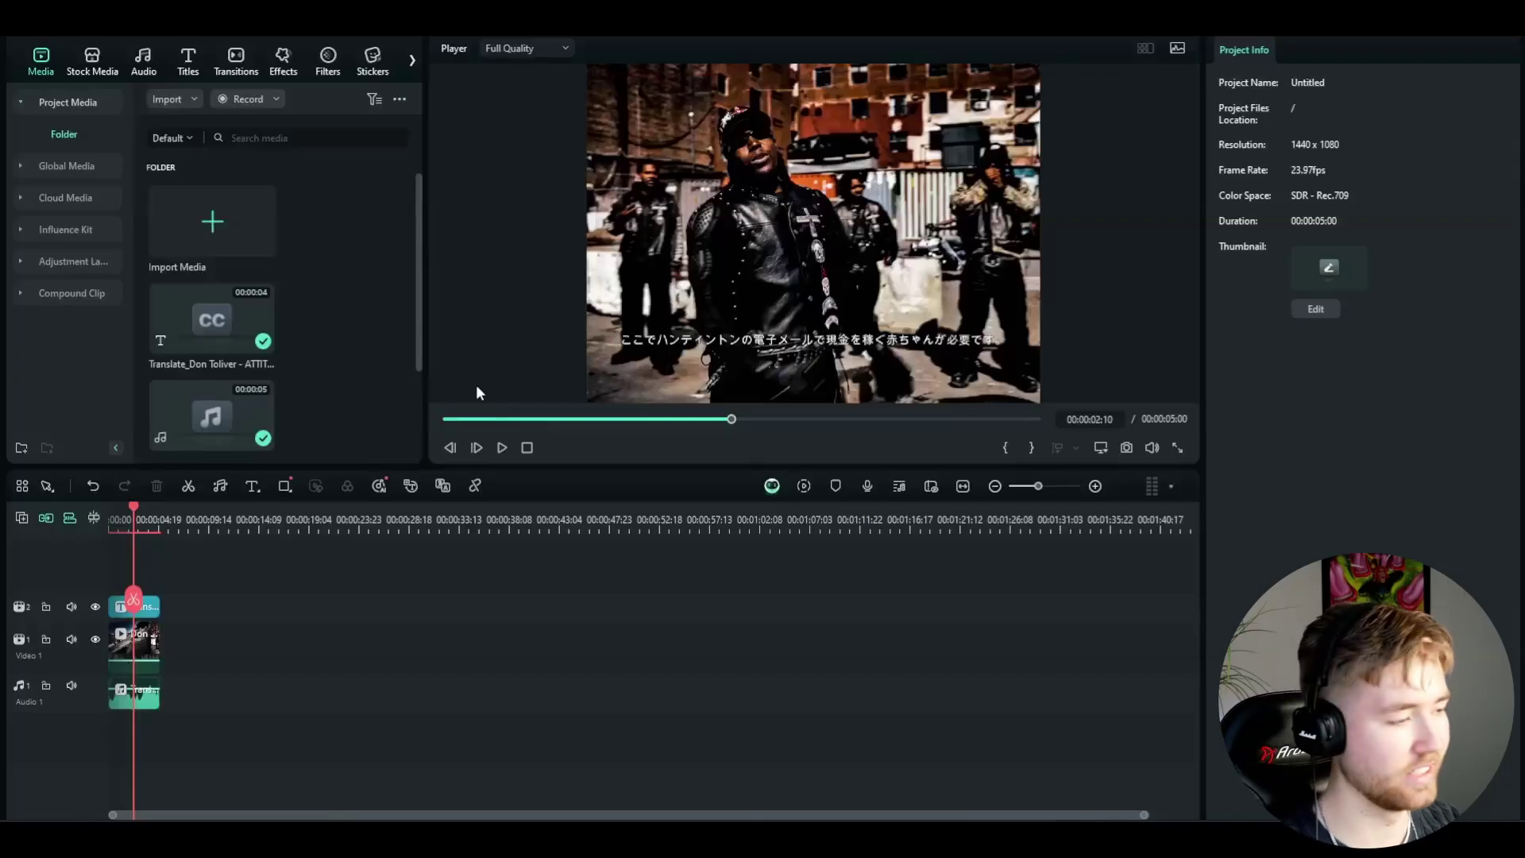
{"action": "left_click", "coordinate": [72, 686]}
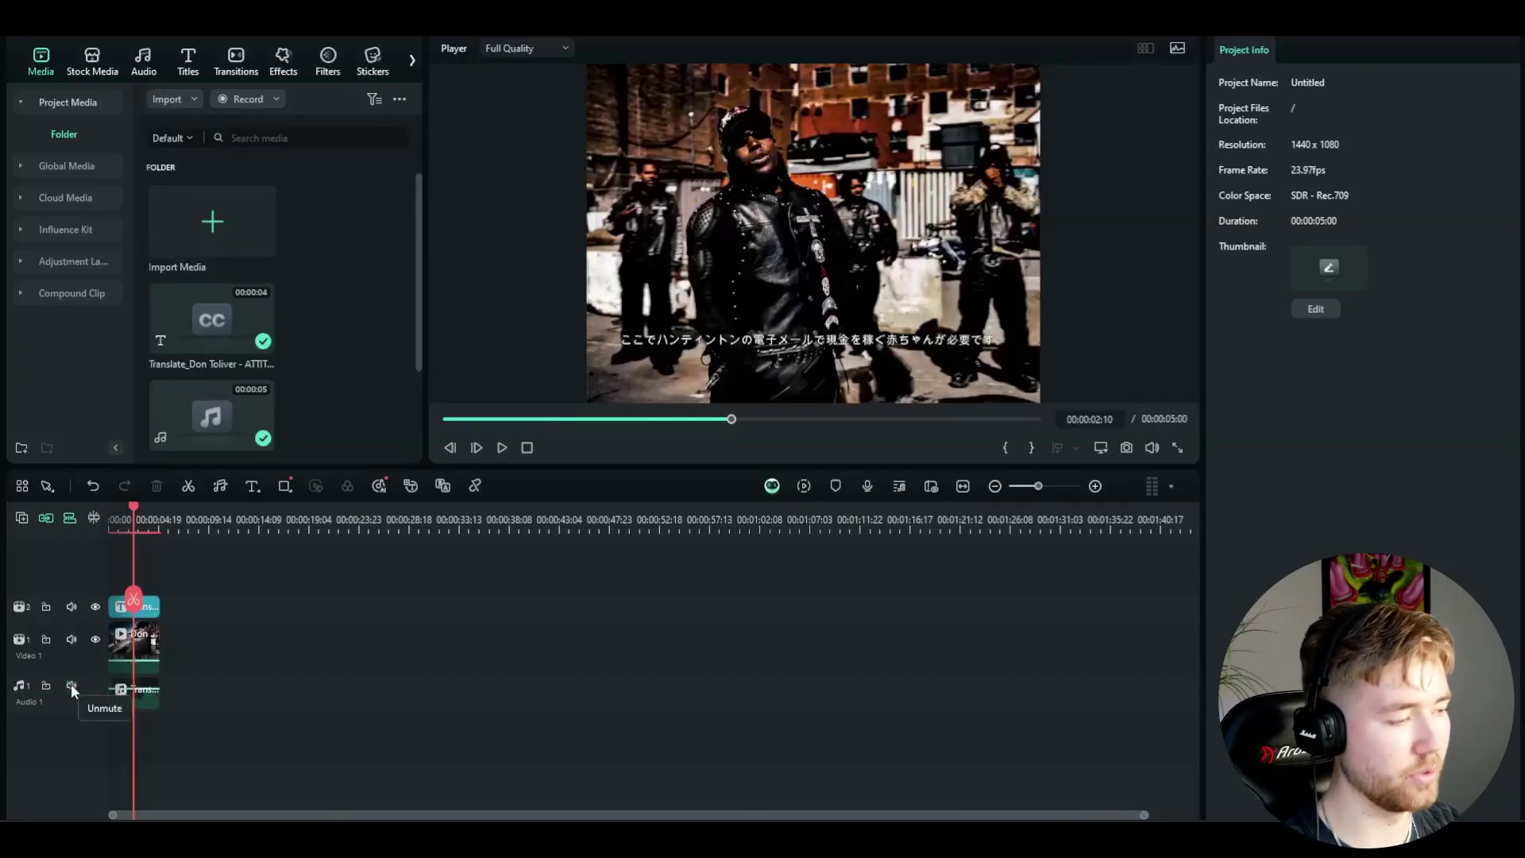
{"action": "left_click", "coordinate": [211, 569]}
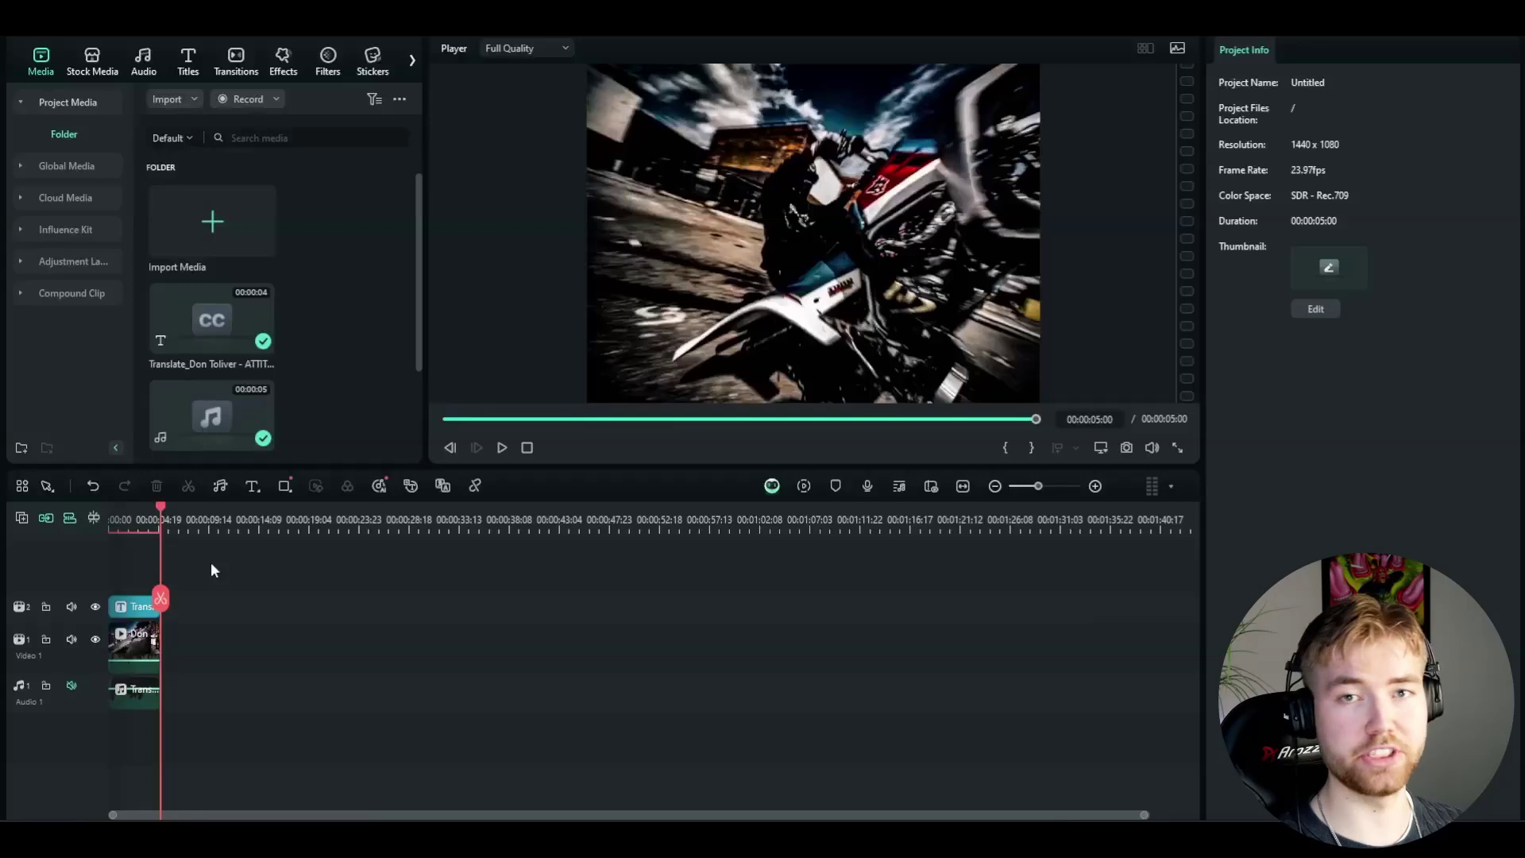
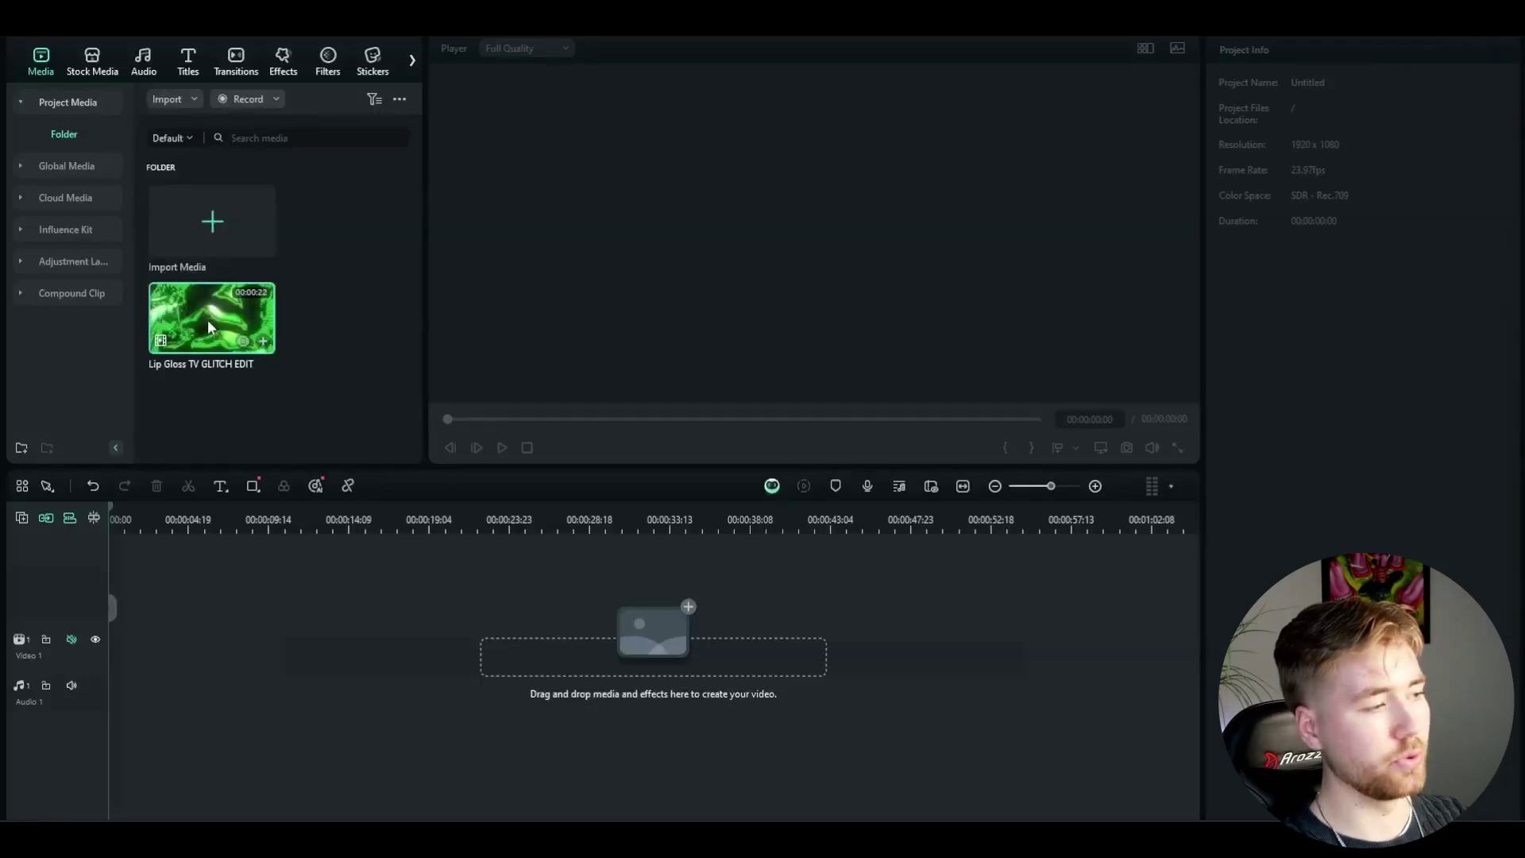
Analyze the Lip Gloss TV GLITCH EDIT clip with Auto Reframe, using a 9:16 aspect ratio and Auto motion speed
{"action": "right_click", "coordinate": [208, 319]}
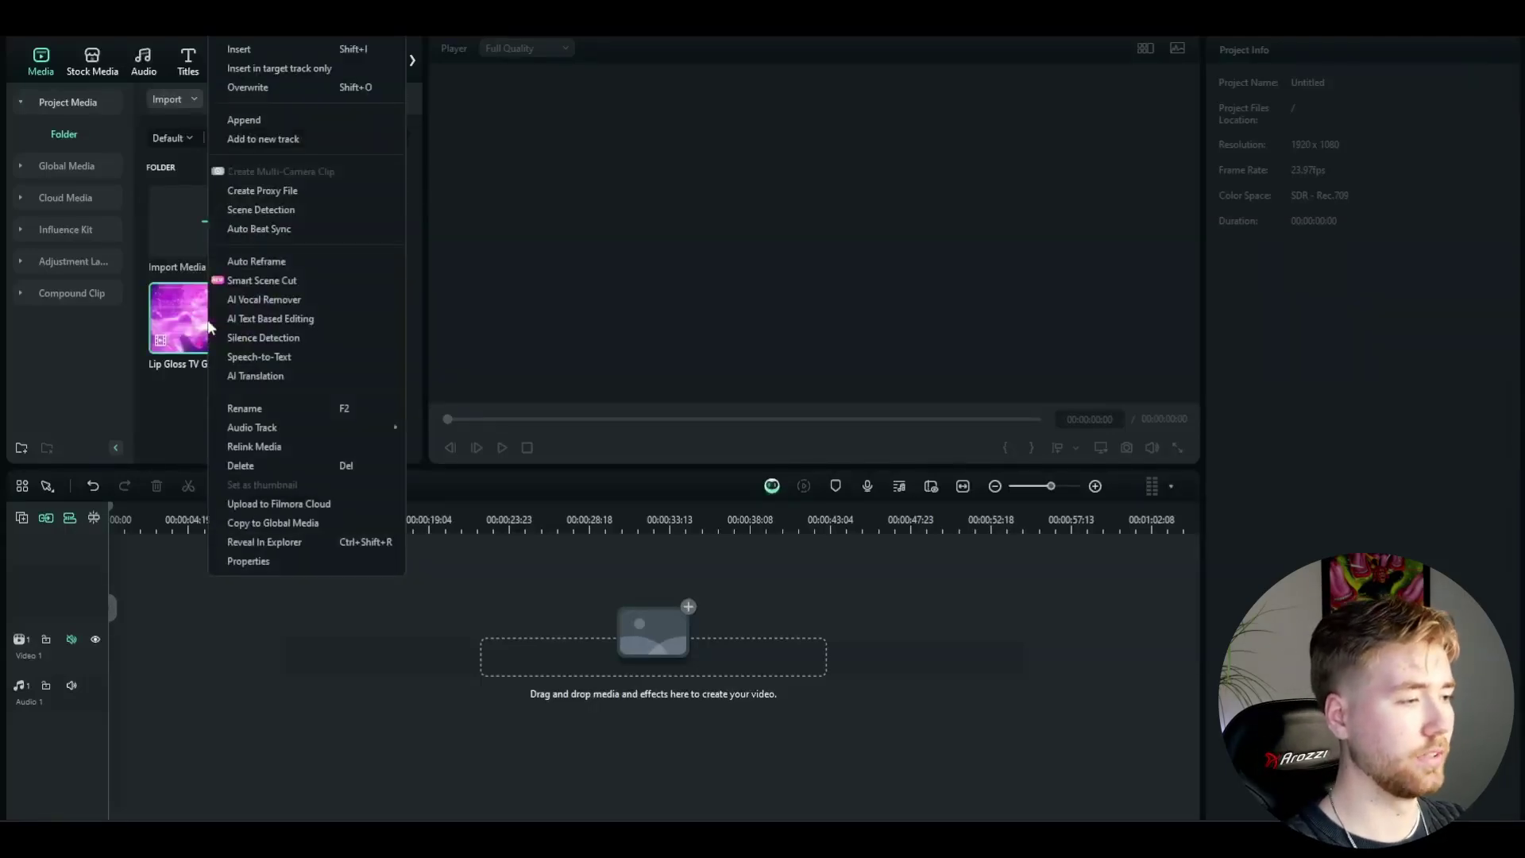
{"action": "left_click", "coordinate": [263, 262]}
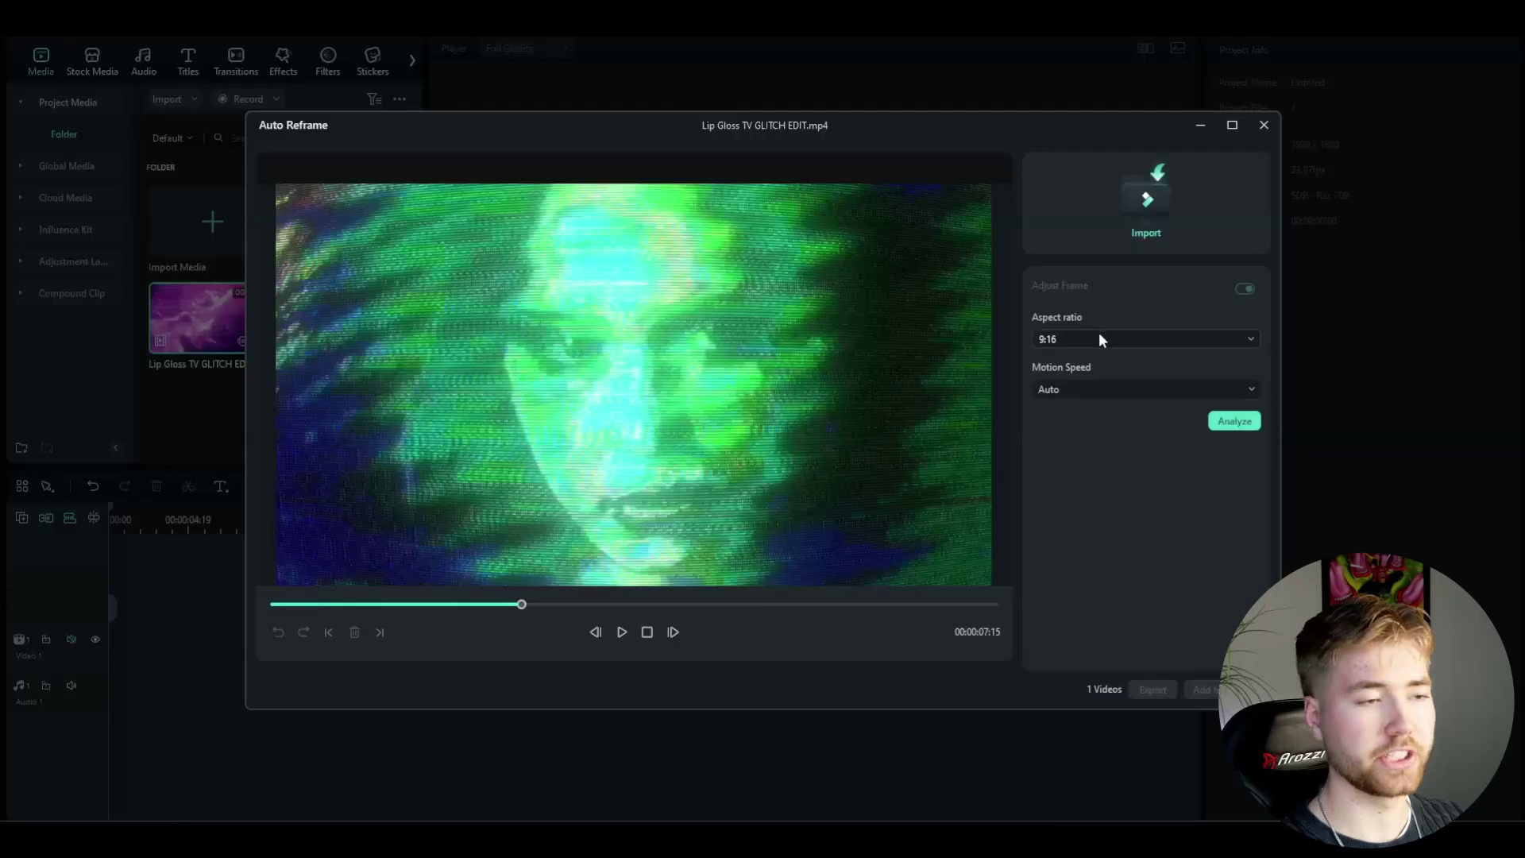
{"action": "left_click", "coordinate": [1098, 332]}
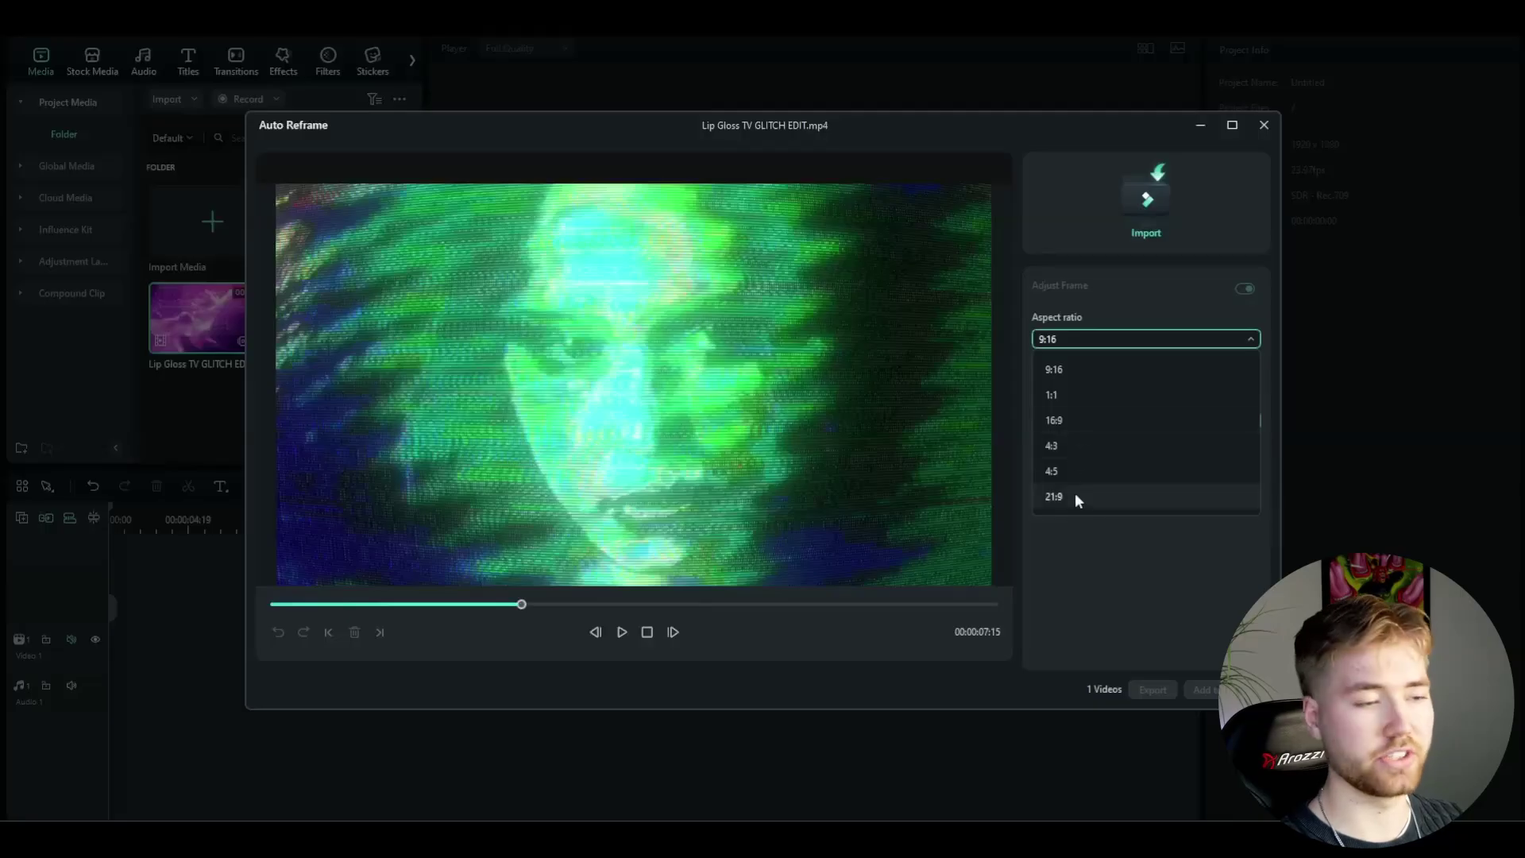
{"action": "left_click", "coordinate": [1074, 369]}
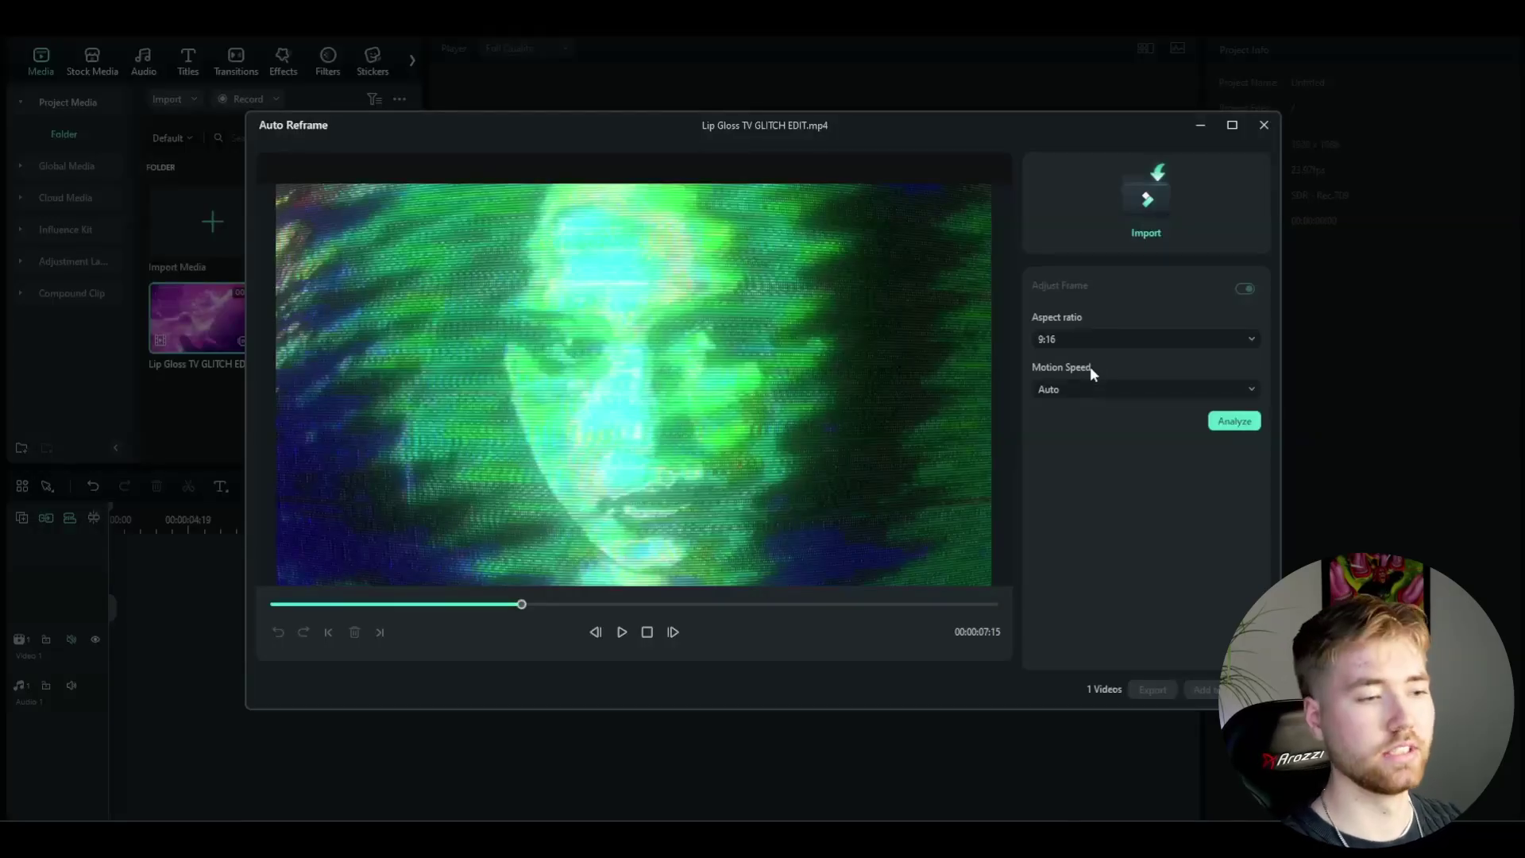
{"action": "left_click", "coordinate": [1076, 389]}
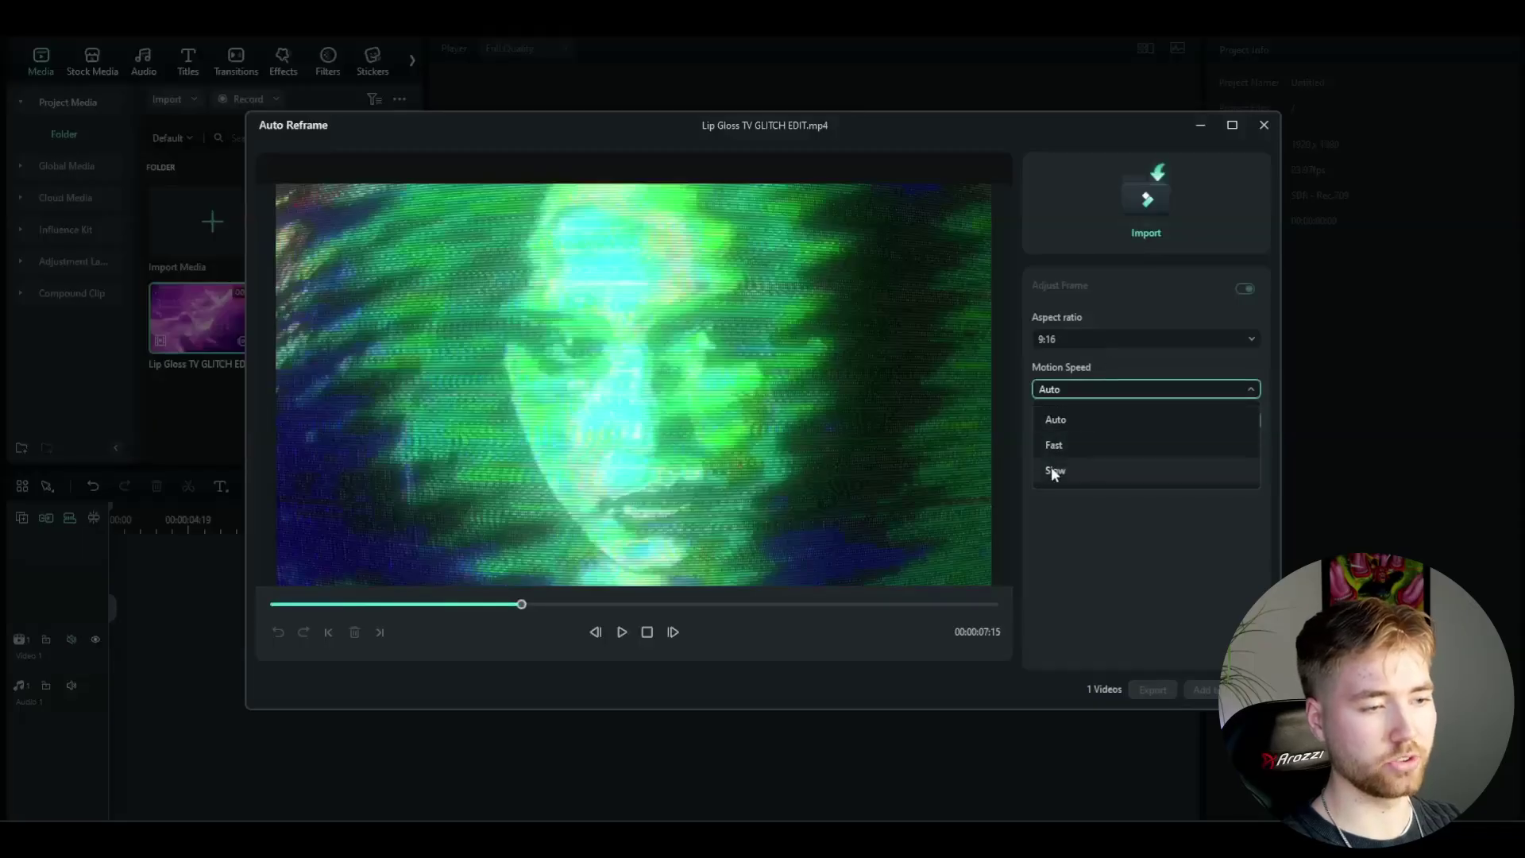
{"action": "left_click", "coordinate": [1065, 420]}
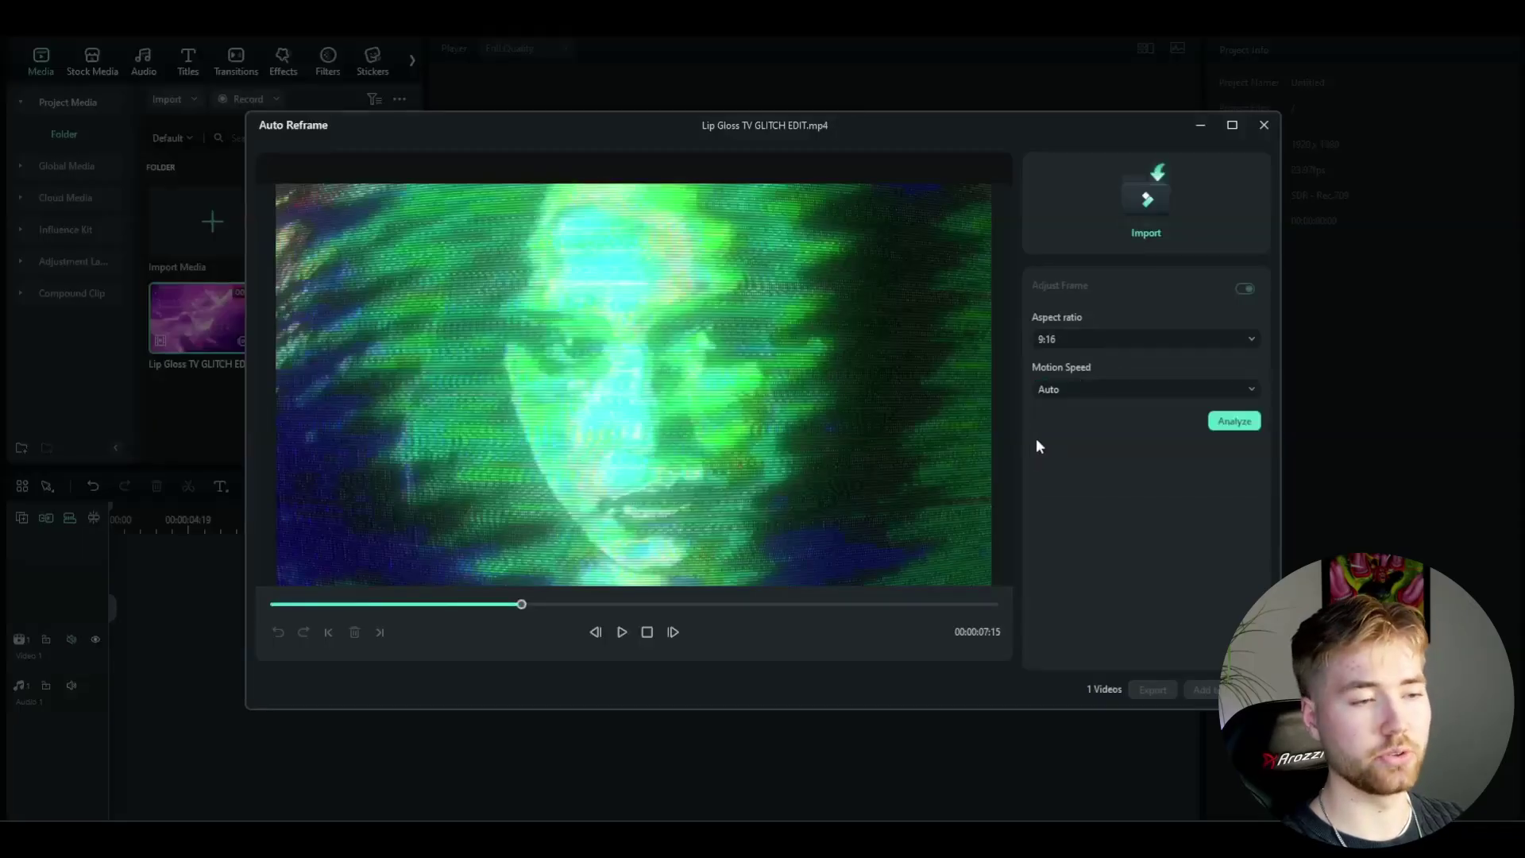
{"action": "left_click", "coordinate": [1235, 421]}
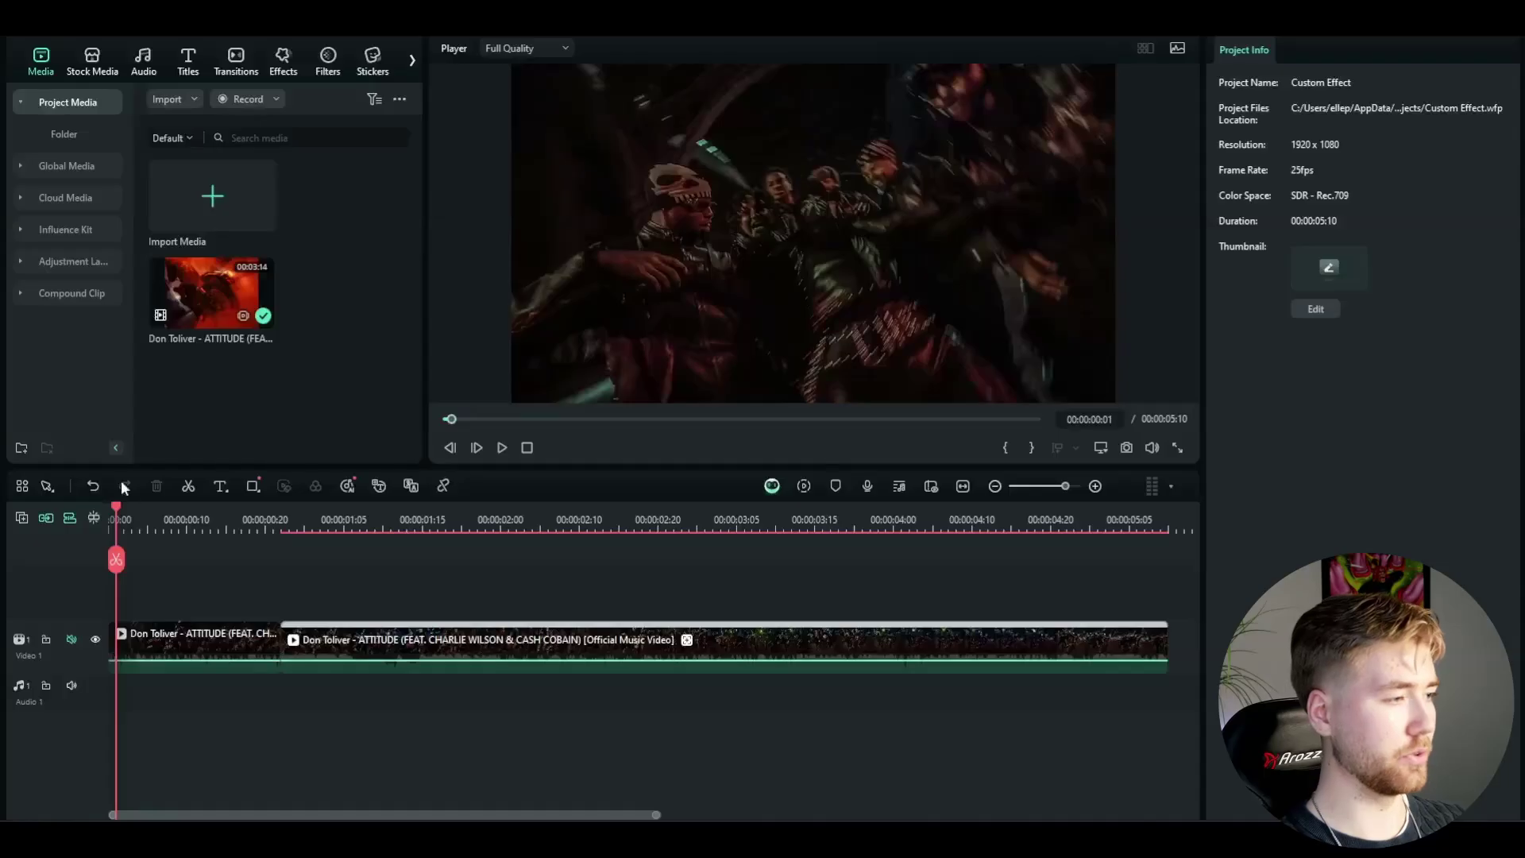
Add an adjustment layer above the clips, extend it to their end, and return the playhead to the start
{"action": "left_click", "coordinate": [54, 260]}
{"action": "left_click_drag", "start_coordinate": [231, 198], "coordinate": [172, 606]}
{"action": "left_click_drag", "start_coordinate": [1089, 604], "coordinate": [1167, 597]}
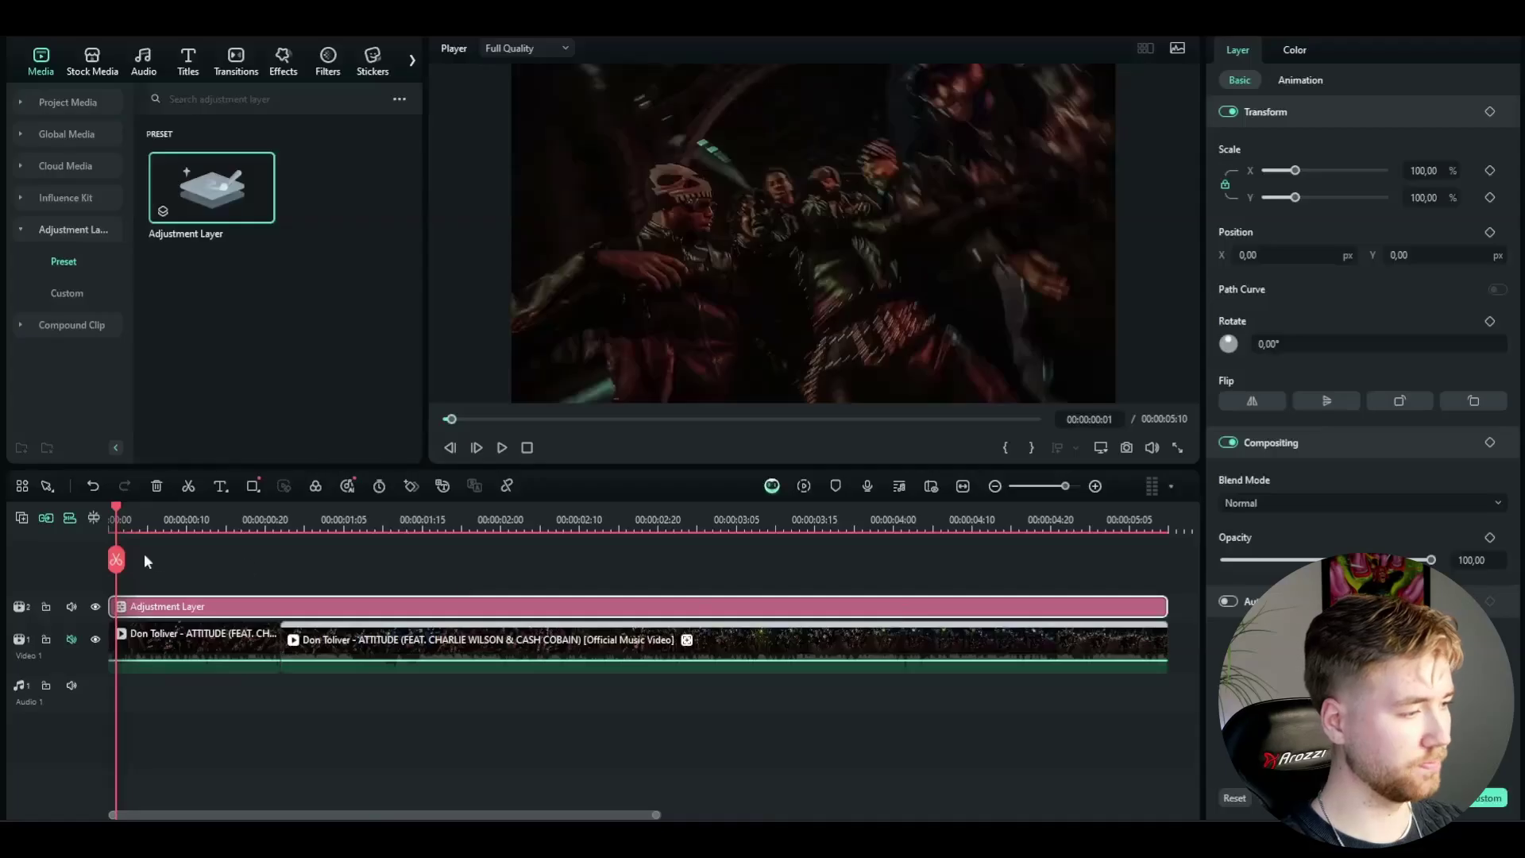
{"action": "key", "text": "Left"}
Search the effects for "radial blur" and apply the Radial Blur effect to the adjustment layer
{"action": "left_click", "coordinate": [284, 57]}
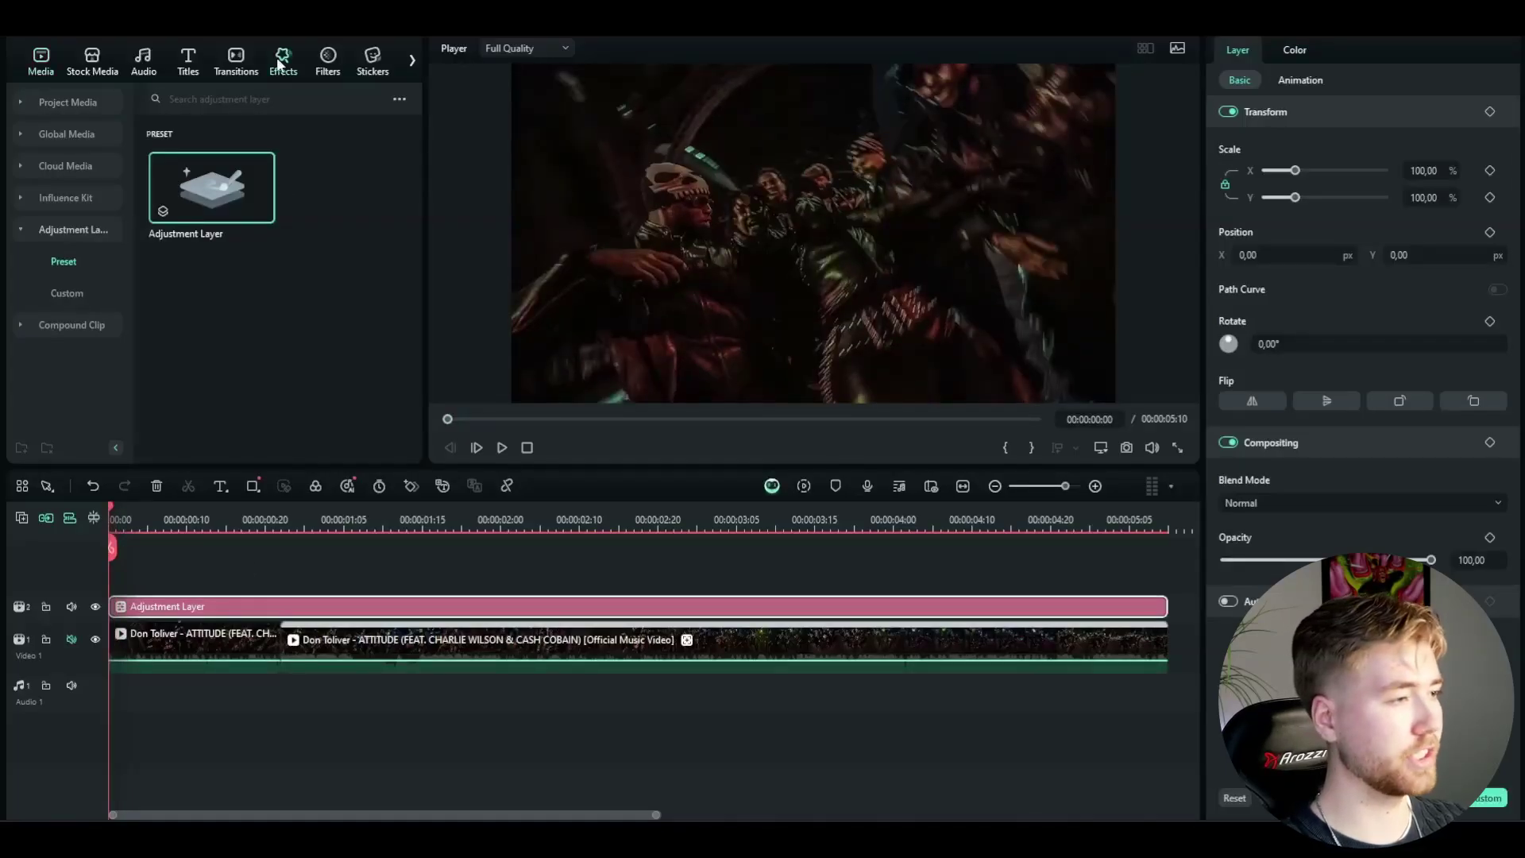
{"action": "left_click", "coordinate": [208, 98]}
{"action": "type", "text": "radial bl"}
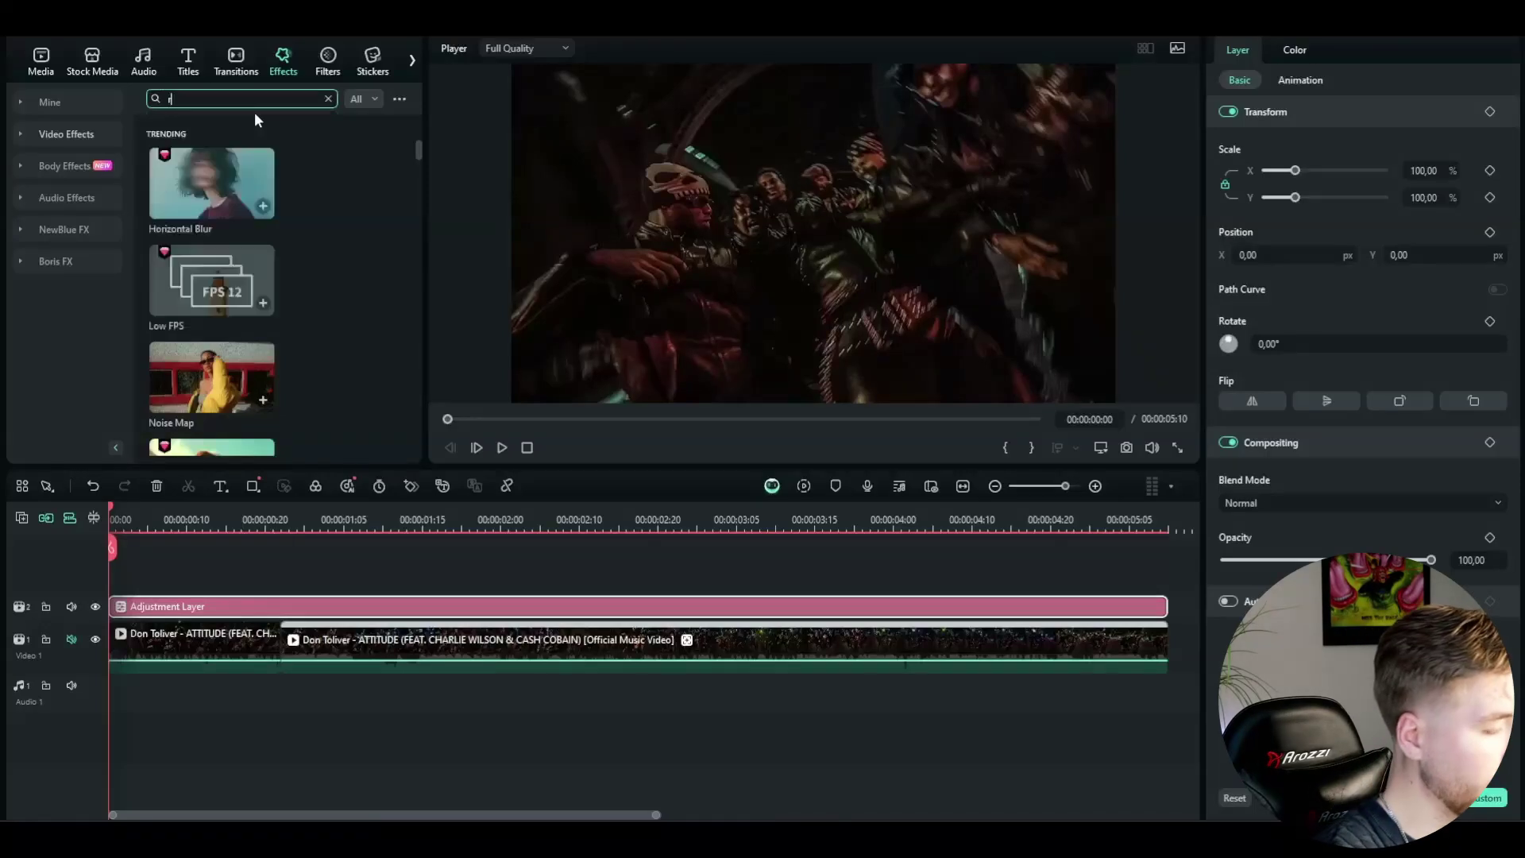
{"action": "left_click", "coordinate": [199, 199]}
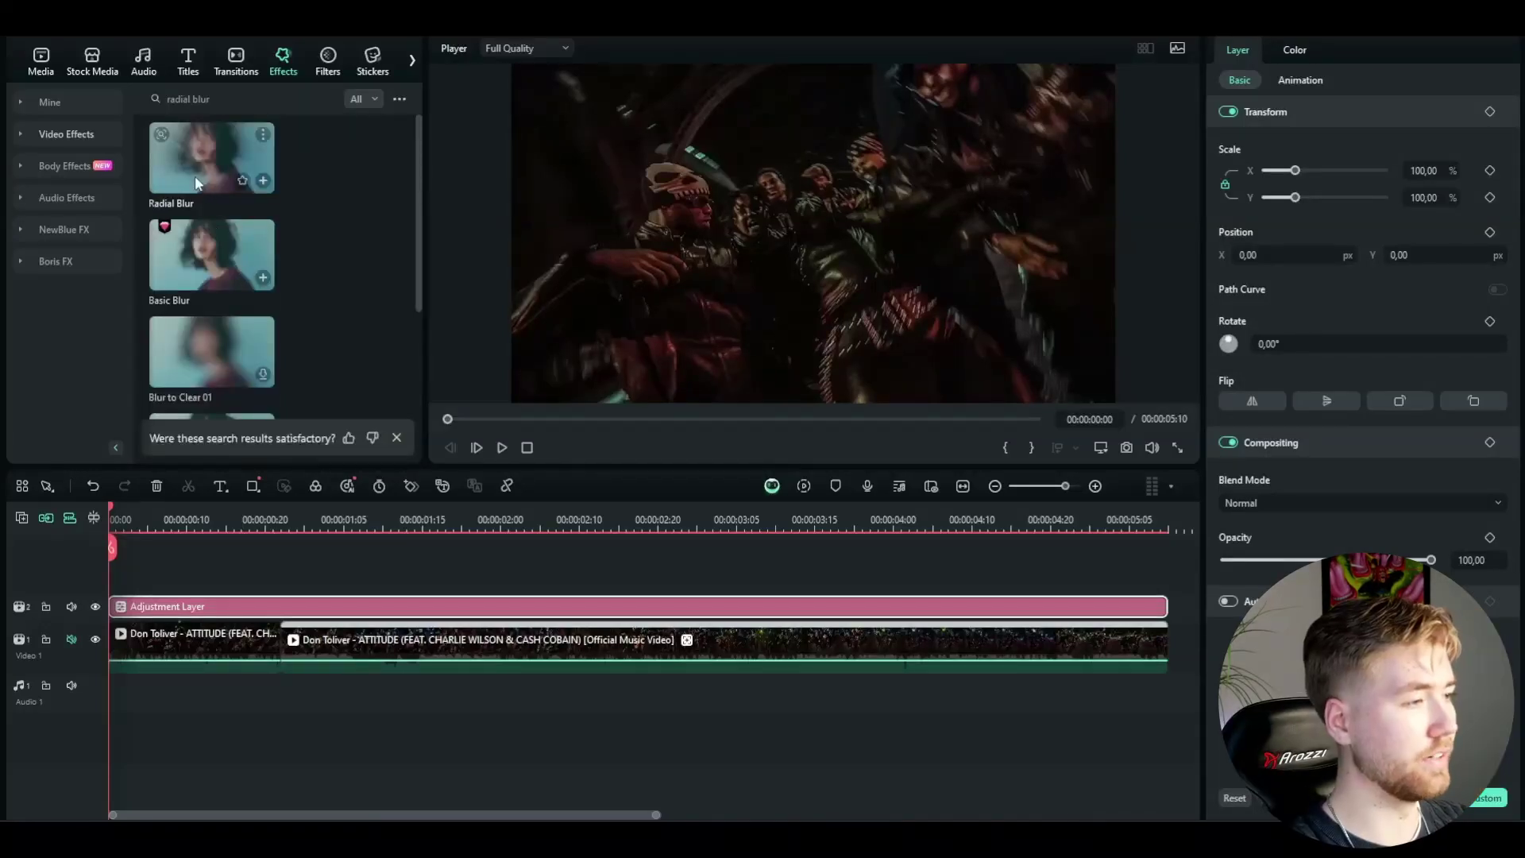
{"action": "left_click_drag", "start_coordinate": [192, 155], "coordinate": [141, 603]}
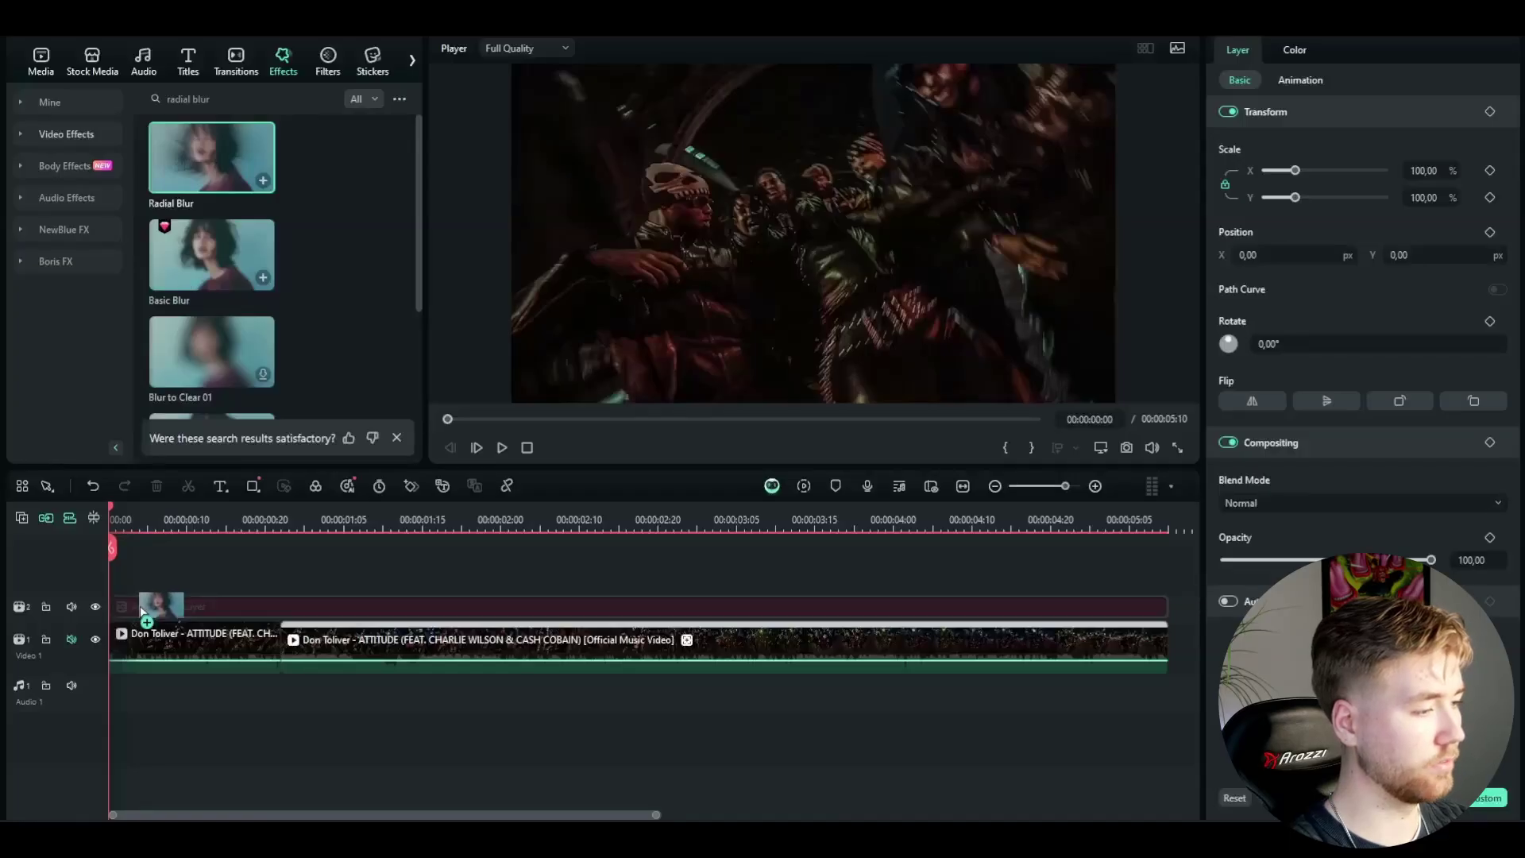
Set the adjustment layer's Radial Blur to Phase Increment 100 and Zoom Rate 1, and scrub the first clip to preview it
{"action": "left_click_drag", "start_coordinate": [333, 528], "coordinate": [233, 548]}
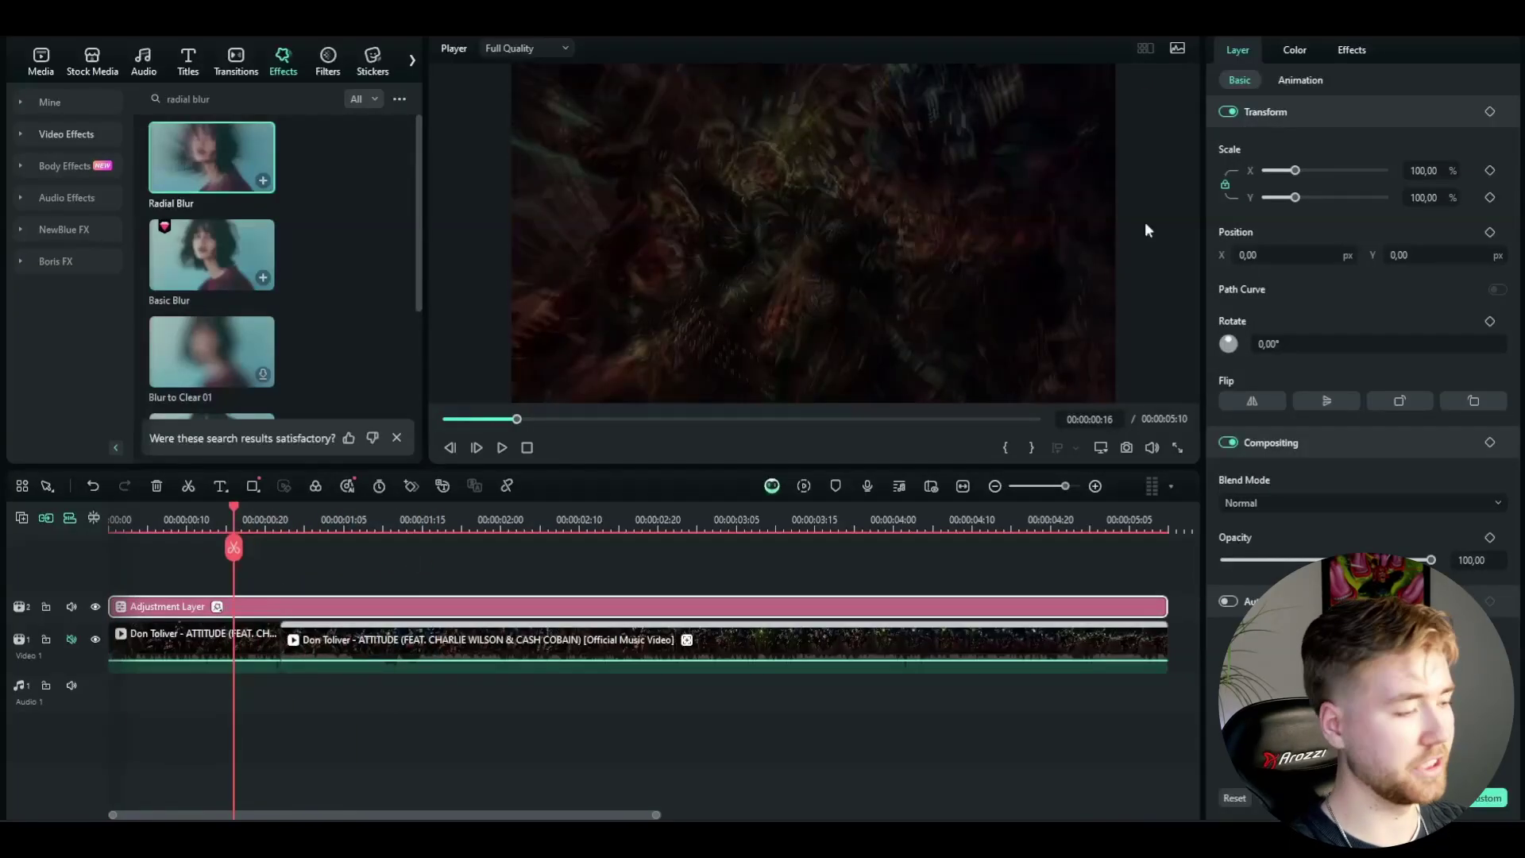
{"action": "left_click", "coordinate": [1353, 51]}
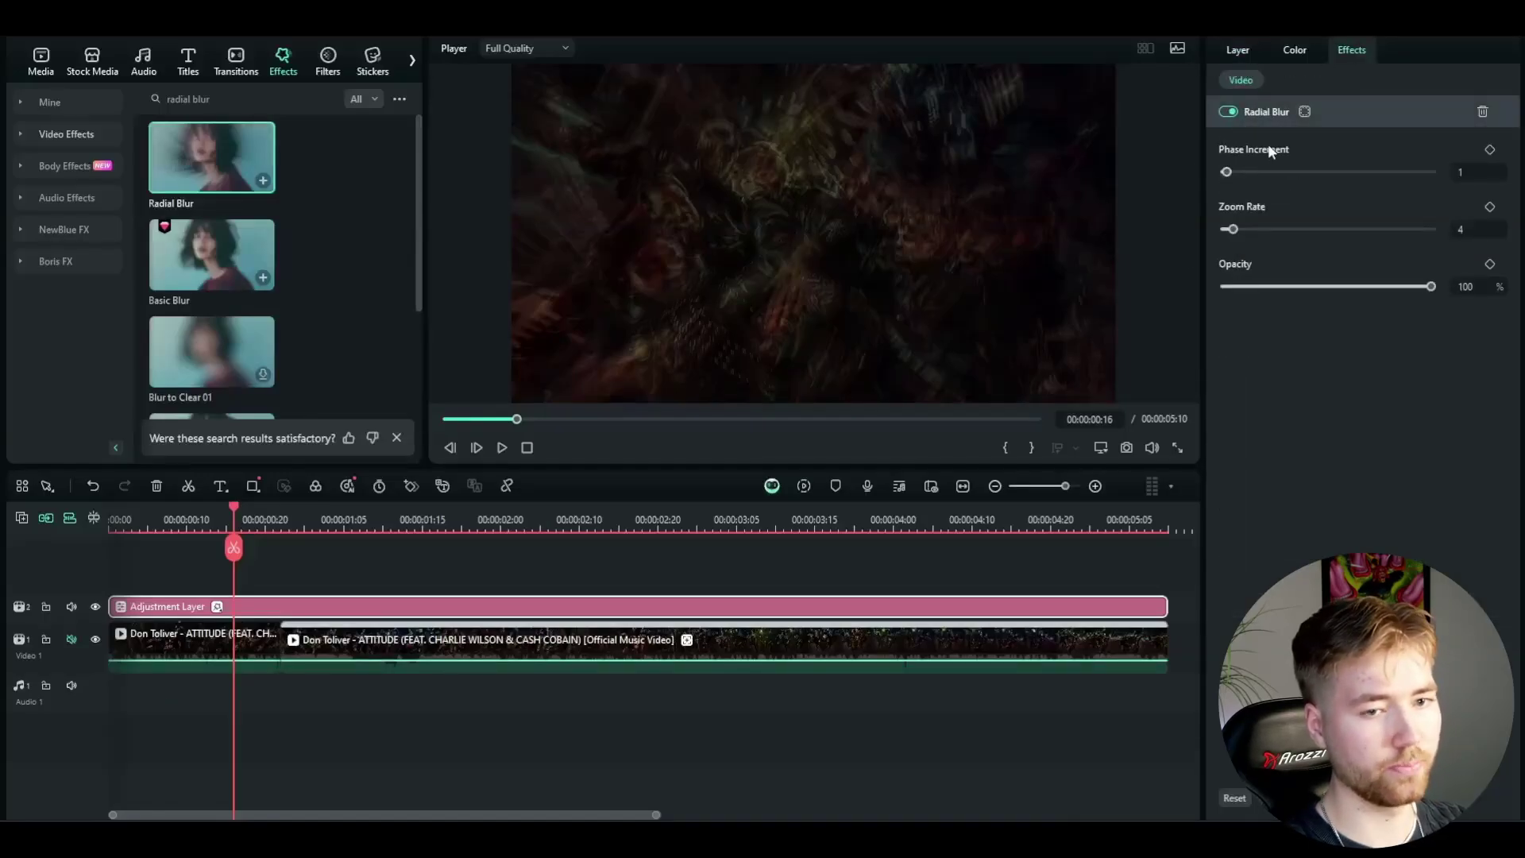
{"action": "left_click", "coordinate": [1227, 172]}
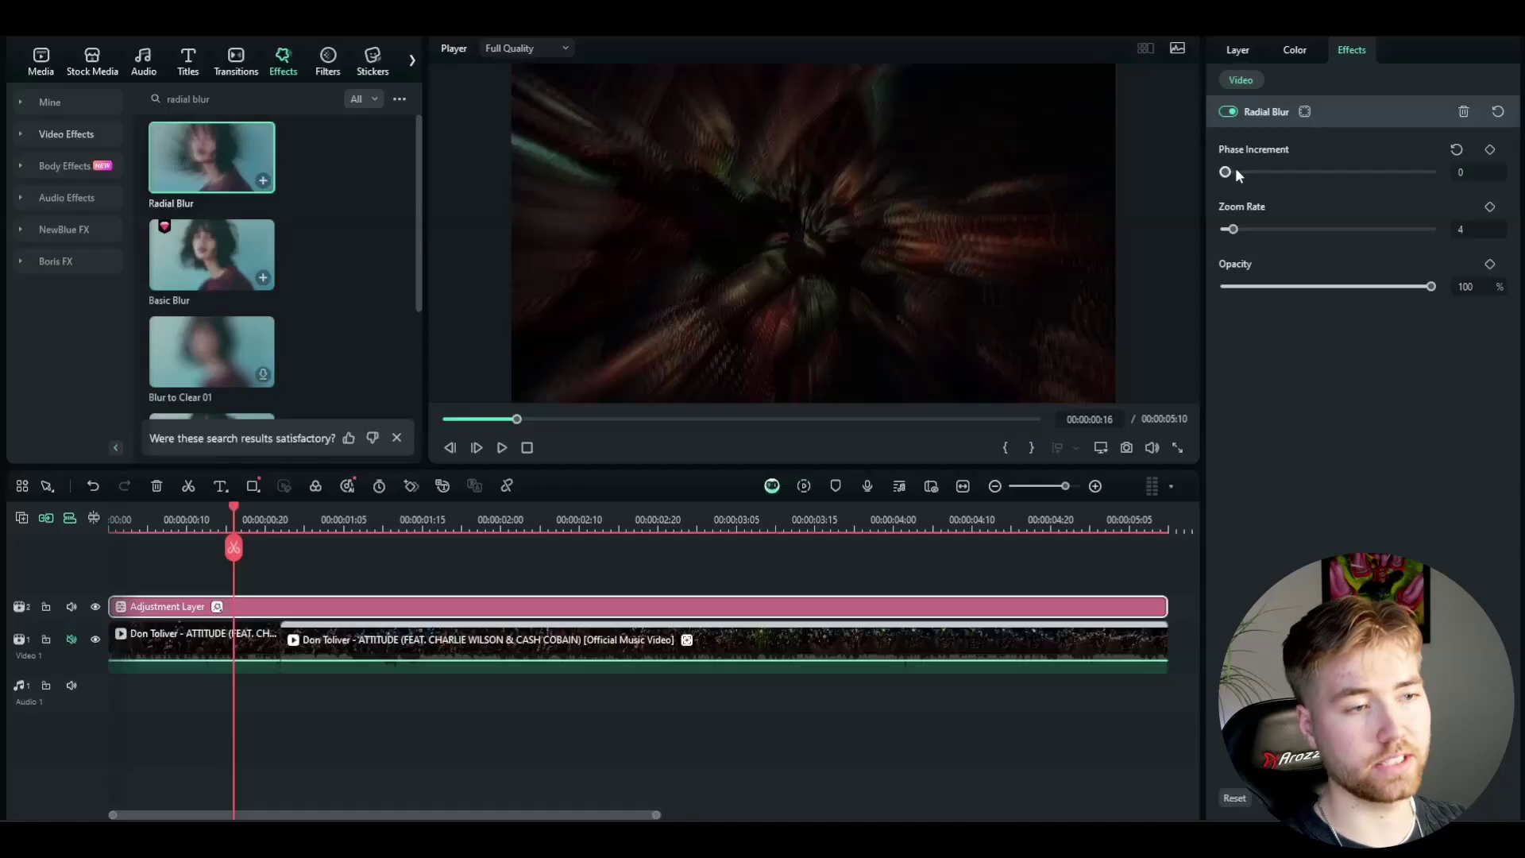
{"action": "left_click_drag", "start_coordinate": [1232, 170], "coordinate": [1442, 198]}
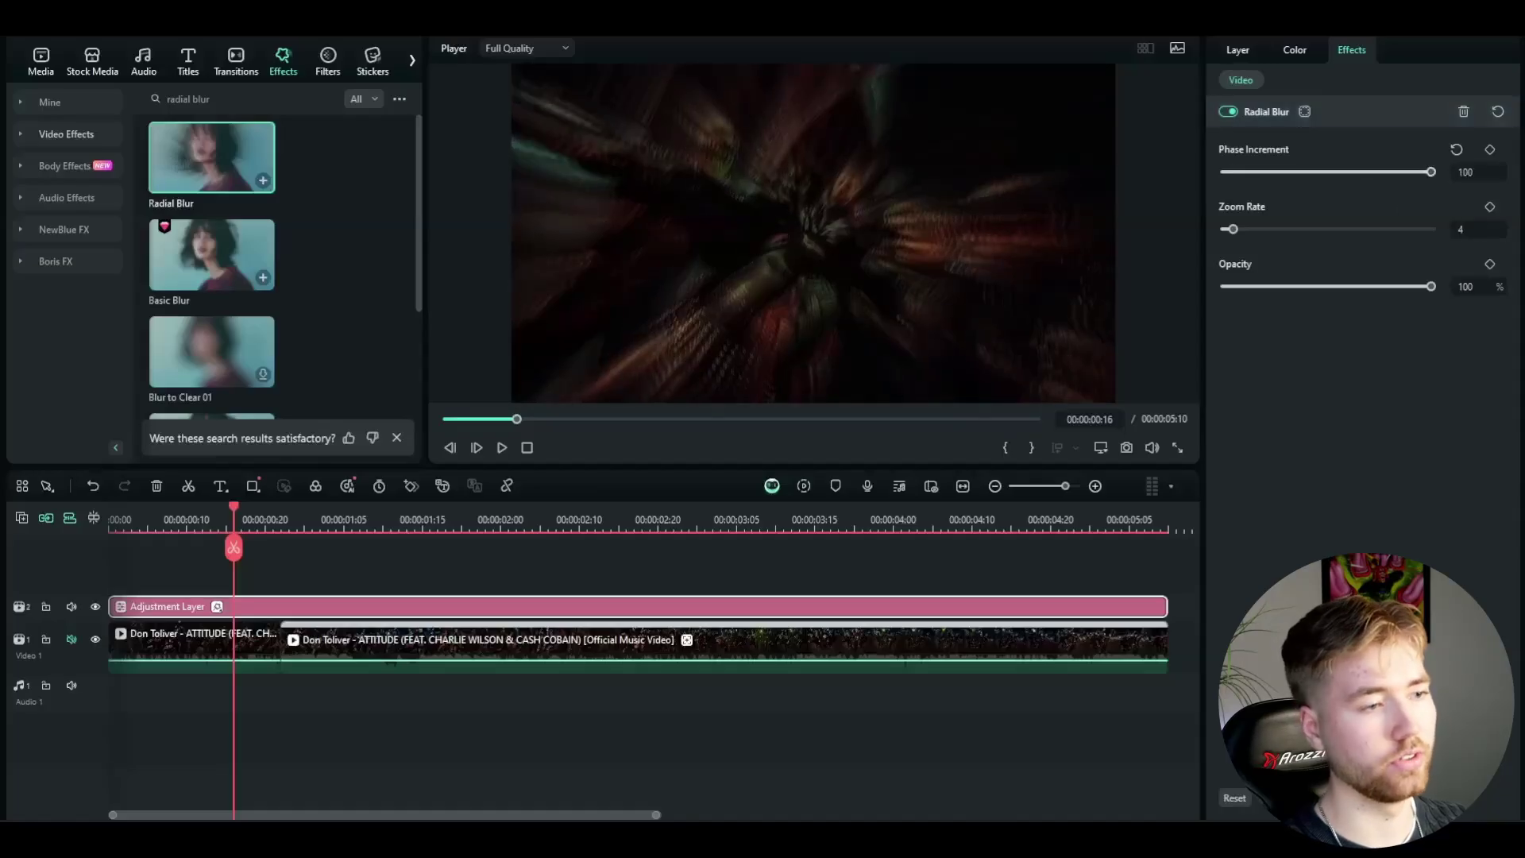
{"action": "left_click", "coordinate": [1462, 230]}
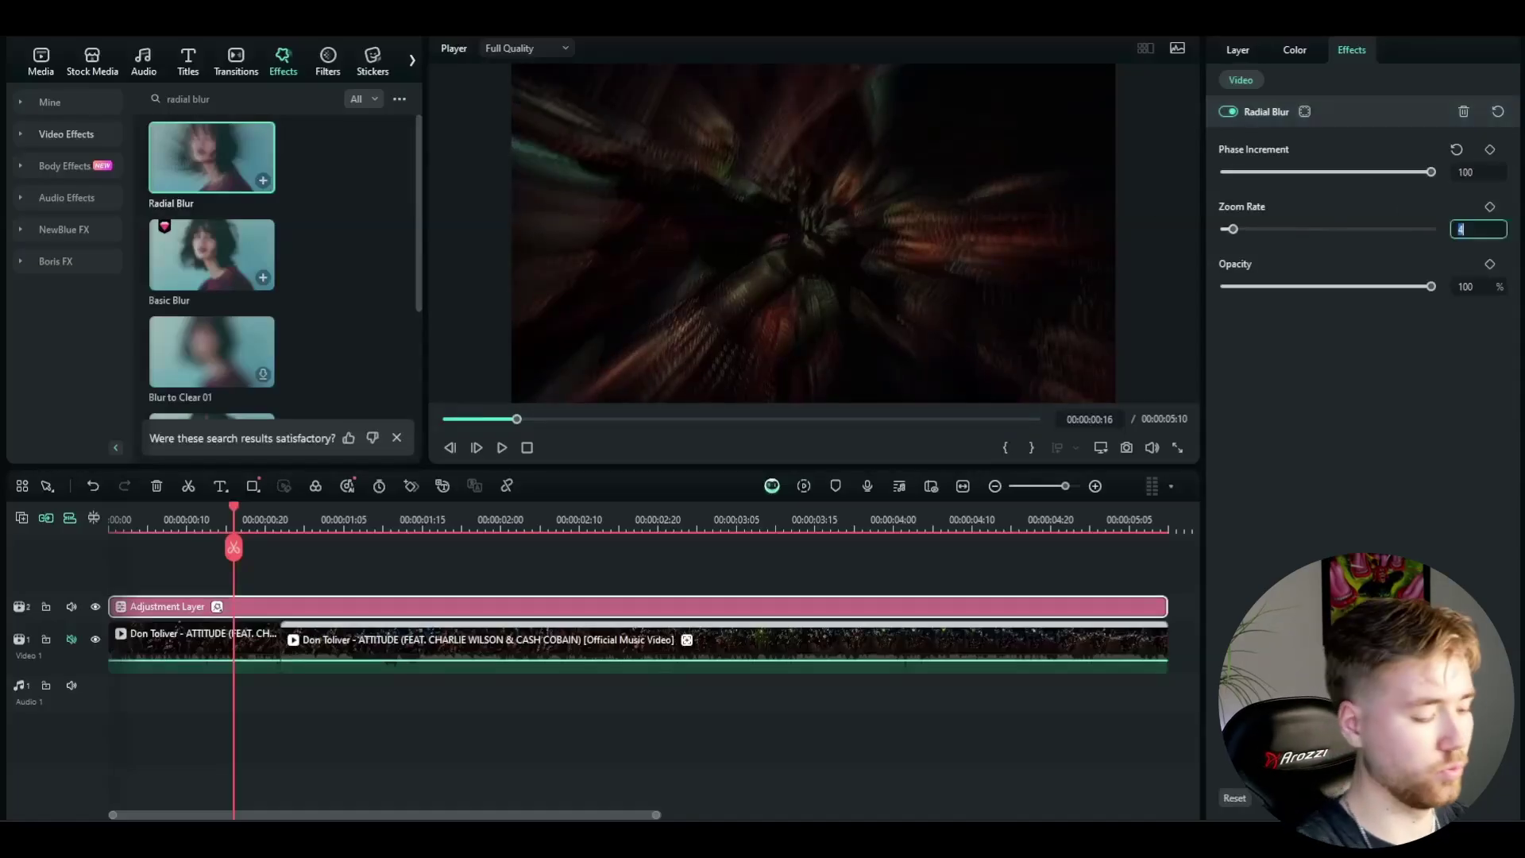
{"action": "type", "text": "1"}
{"action": "key", "text": "Return"}
{"action": "left_click_drag", "start_coordinate": [236, 554], "coordinate": [279, 554]}
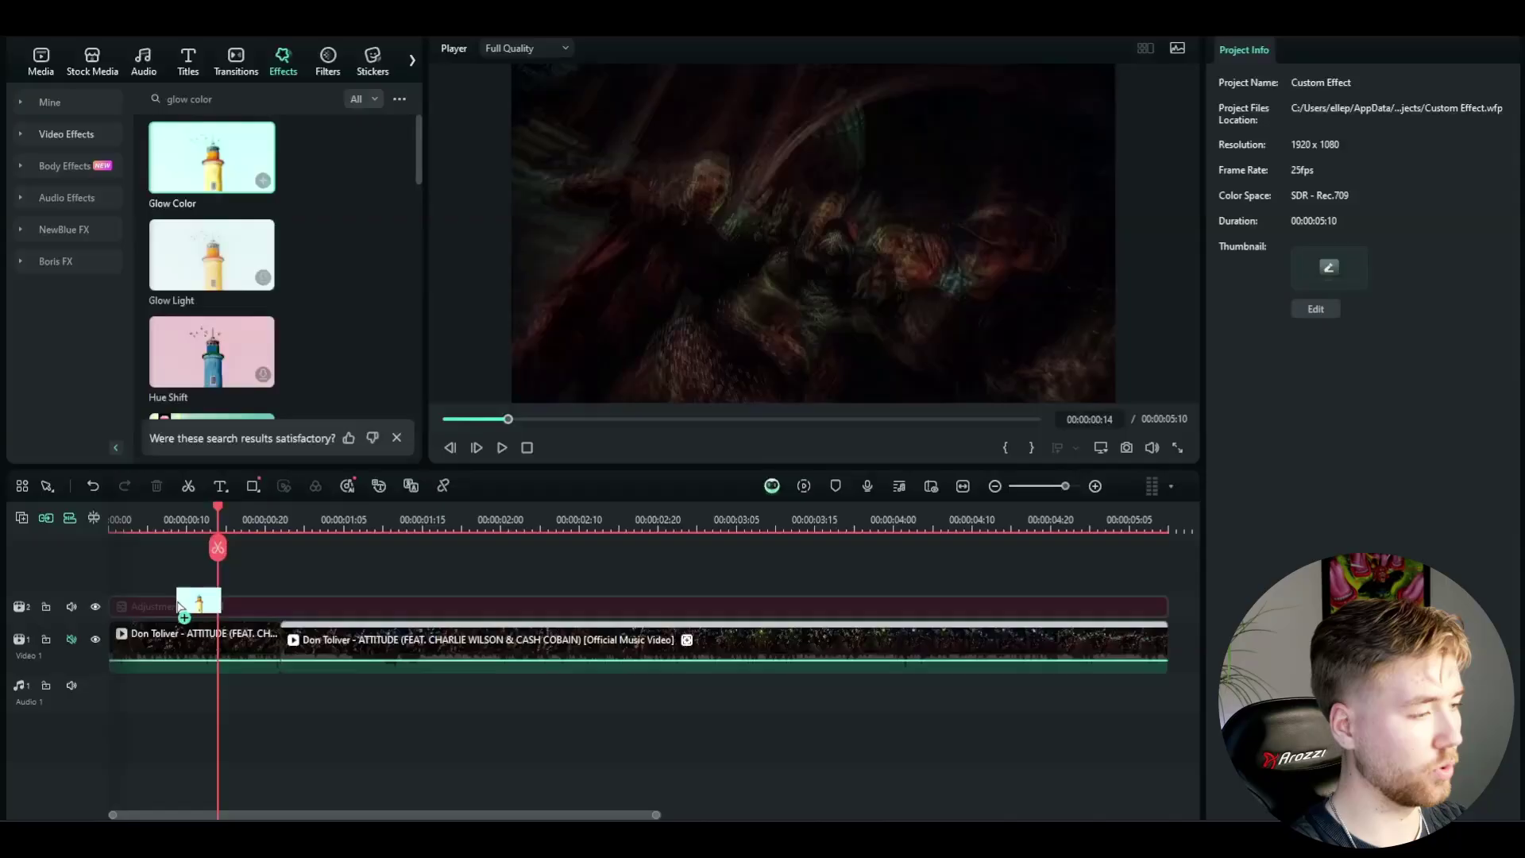
Apply the Glow Color effect to the adjustment layer with Feathering 10 and Intensity 1,00
{"action": "left_click_drag", "start_coordinate": [178, 608], "coordinate": [180, 607]}
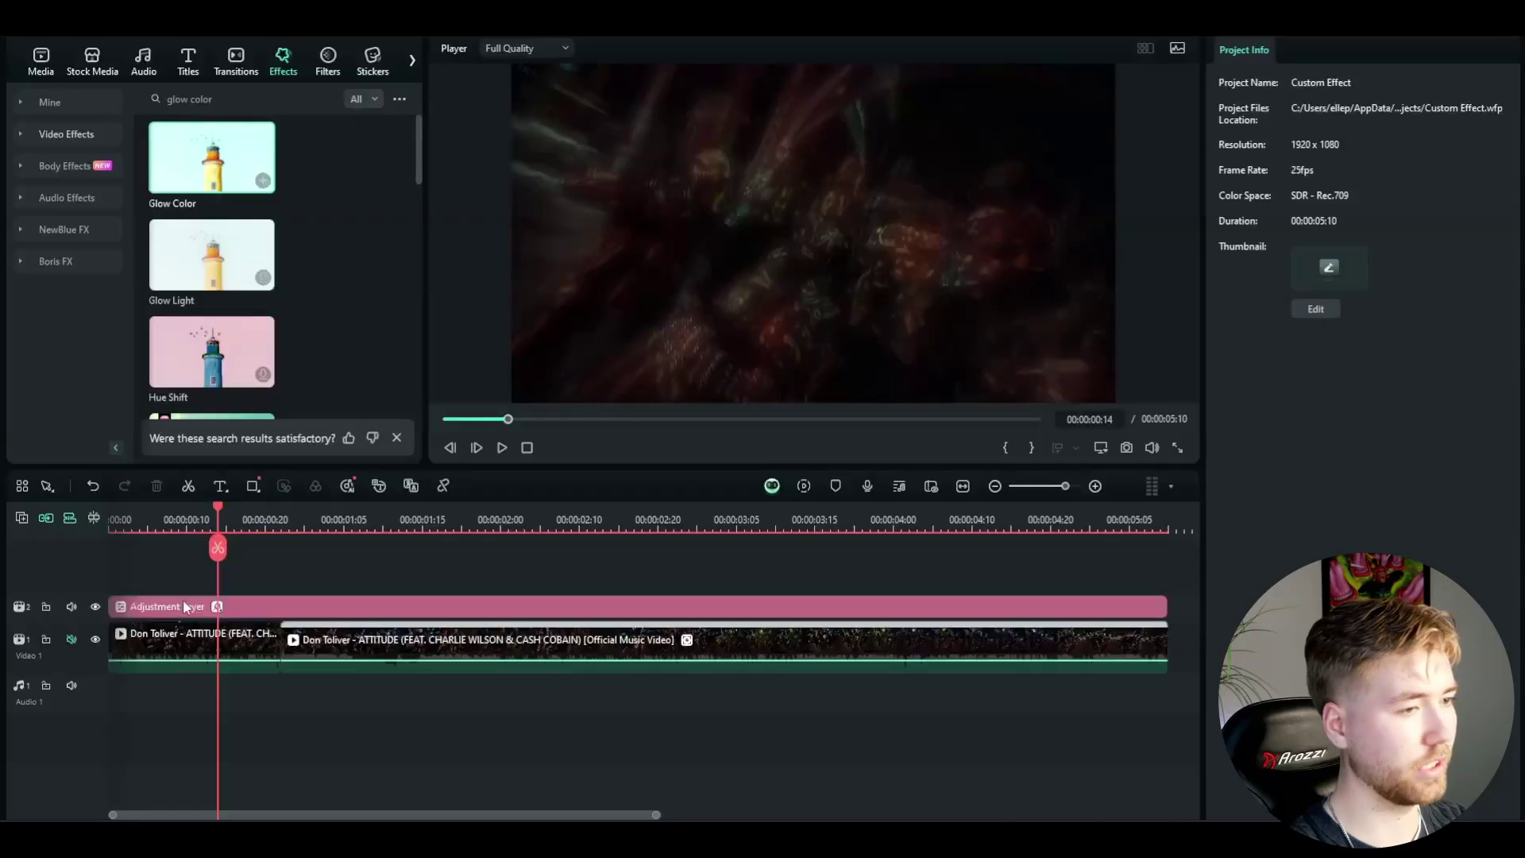
{"action": "left_click", "coordinate": [269, 603]}
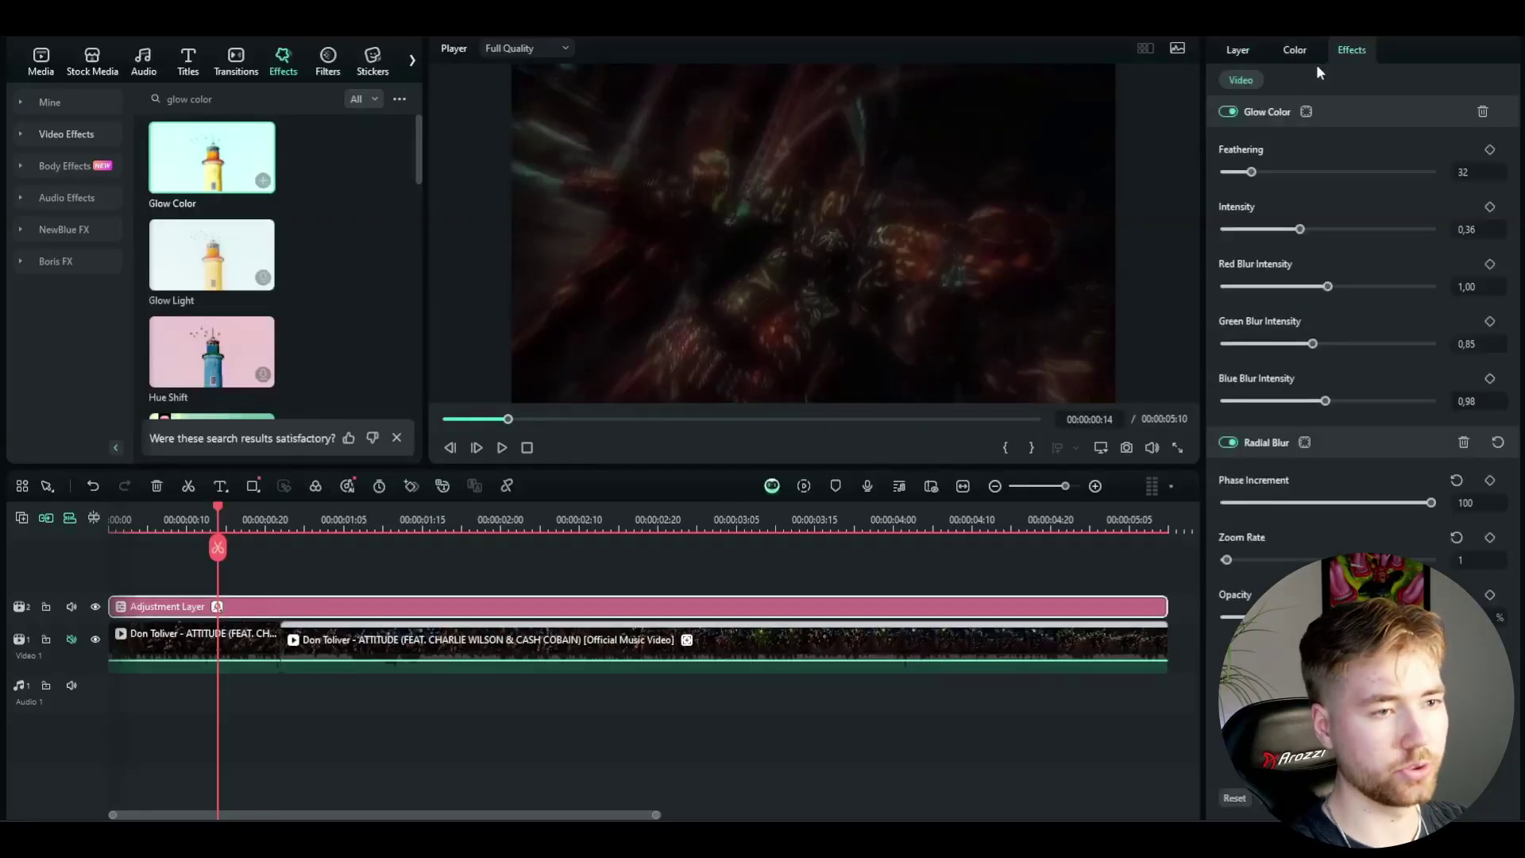
{"action": "left_click_drag", "start_coordinate": [1253, 175], "coordinate": [1230, 174]}
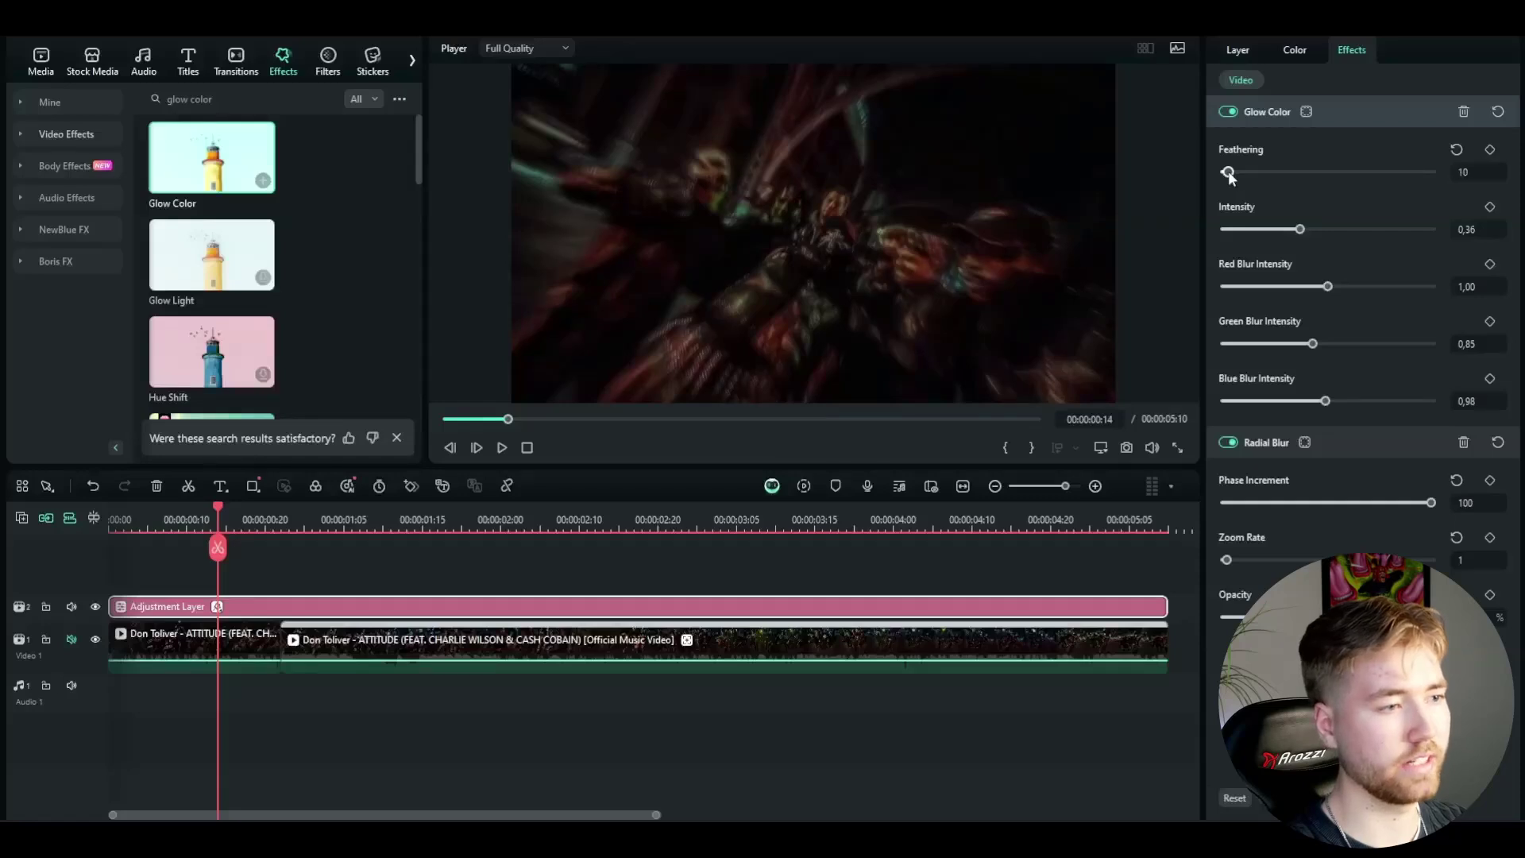
{"action": "left_click_drag", "start_coordinate": [1301, 230], "coordinate": [1442, 230]}
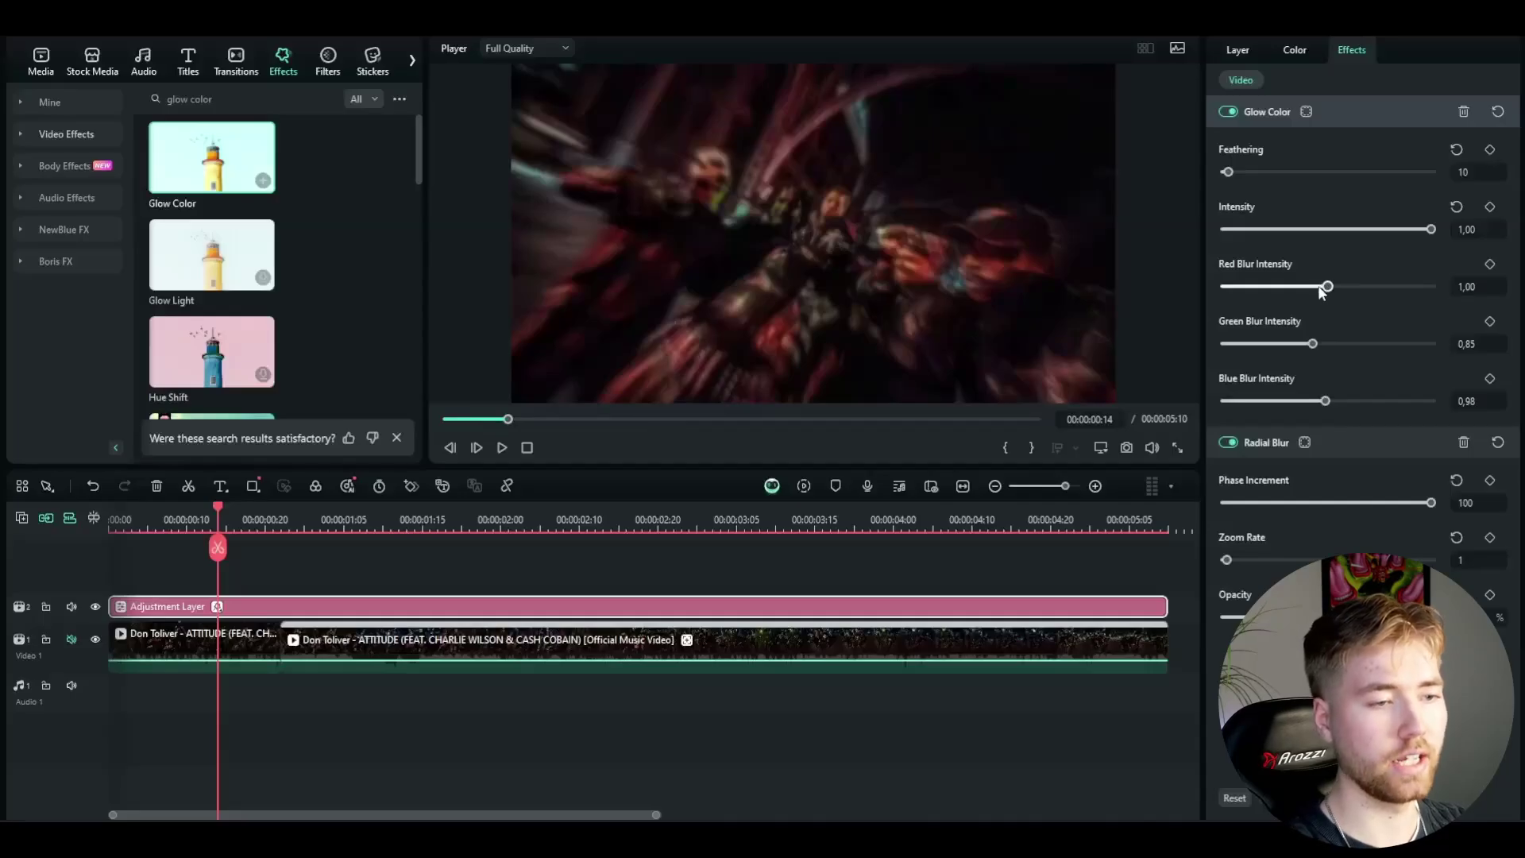
Set Glow Color's Red Blur Intensity to 1,27, Green Blur Intensity to 0,76 and Blue Blur Intensity to 1,47
{"action": "left_click_drag", "start_coordinate": [1311, 288], "coordinate": [1356, 286]}
{"action": "left_click_drag", "start_coordinate": [1312, 343], "coordinate": [1303, 344]}
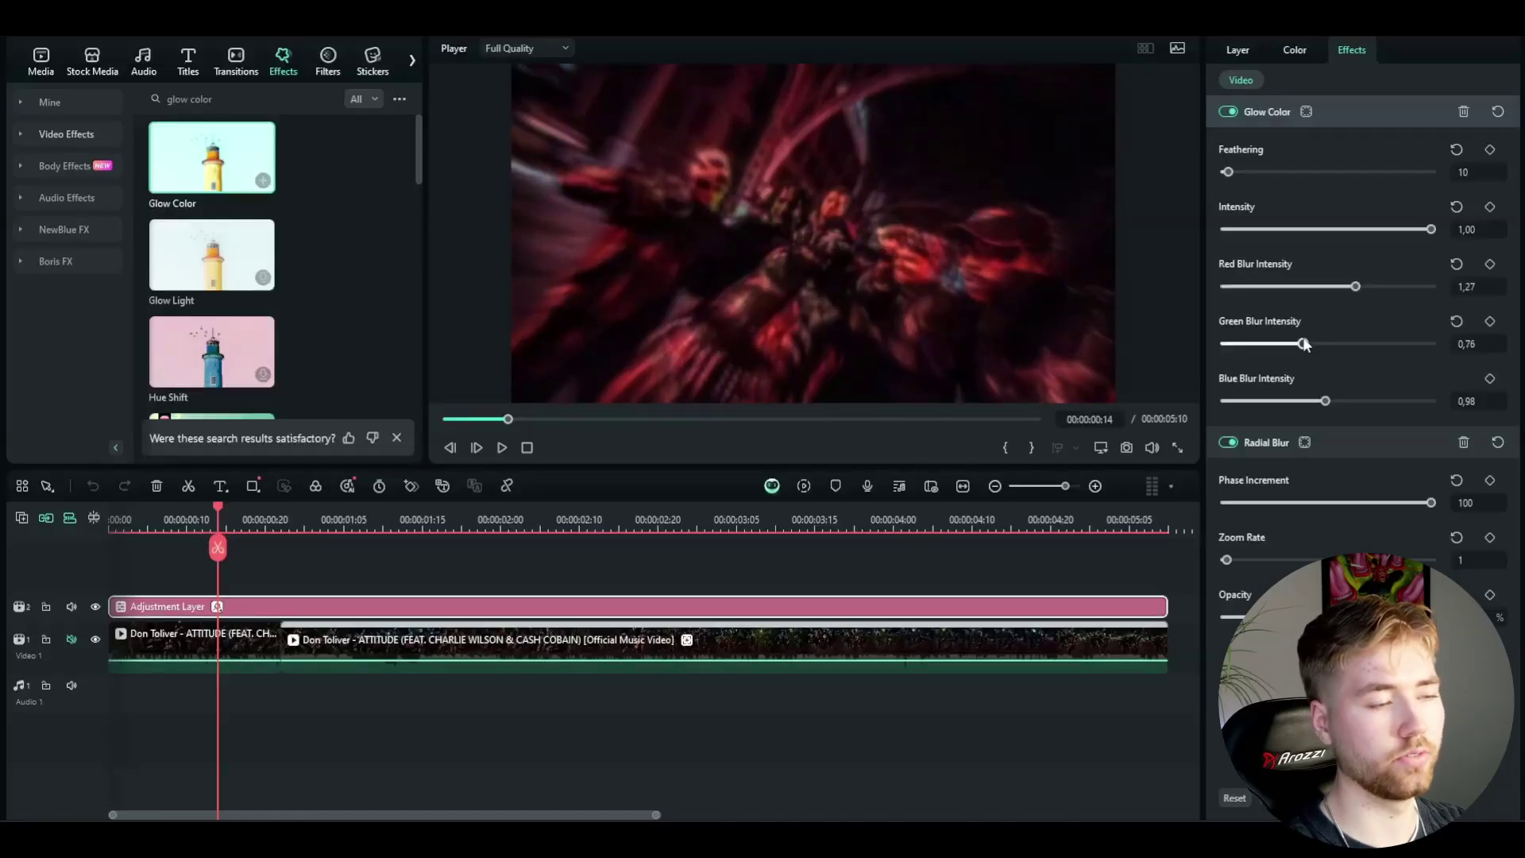
{"action": "left_click_drag", "start_coordinate": [1327, 399], "coordinate": [1377, 401]}
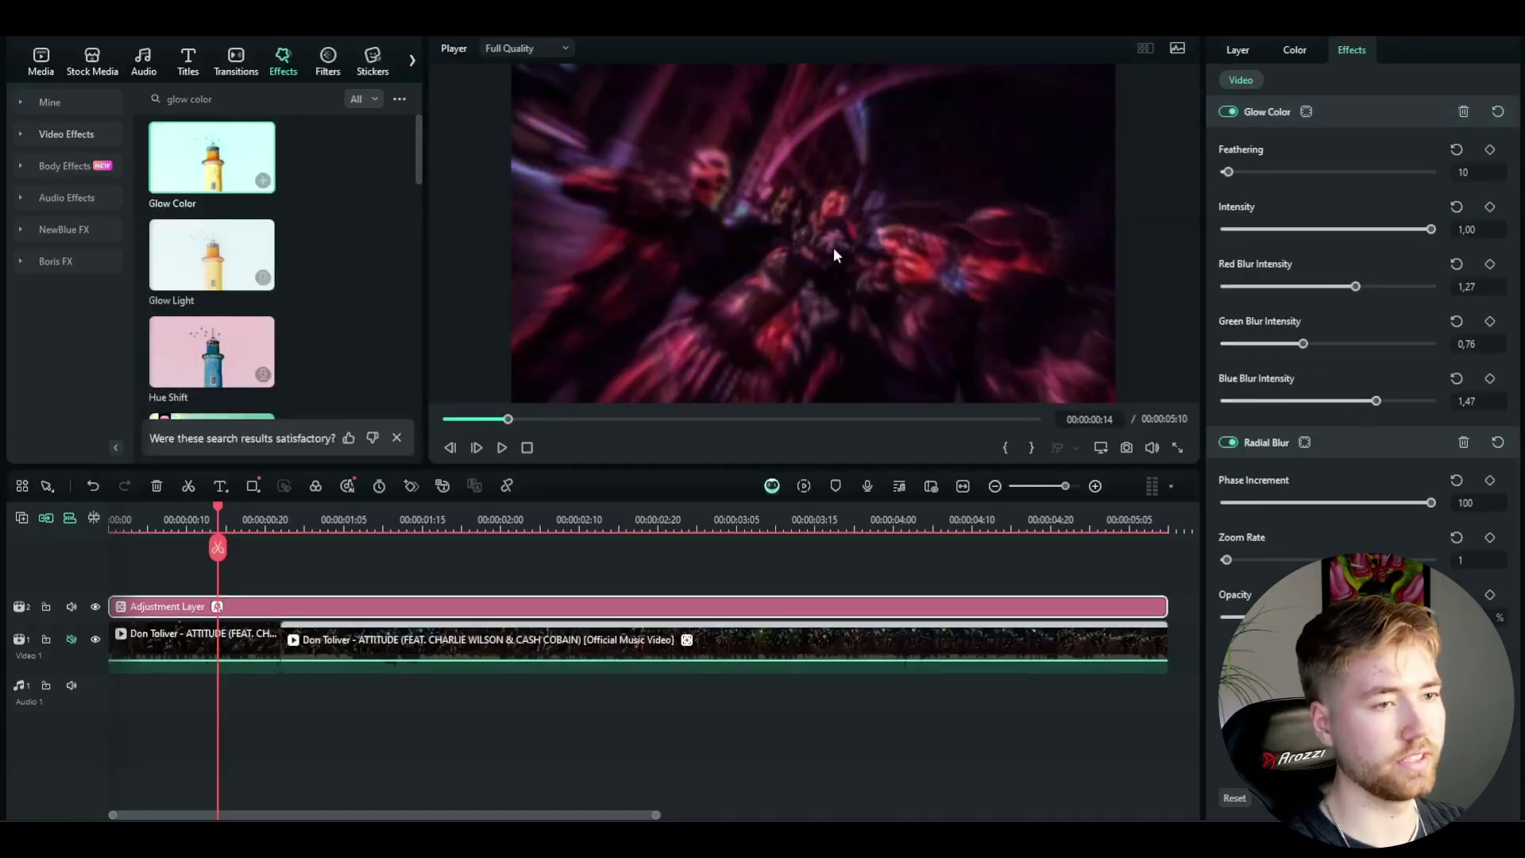
Toggle the Glow Color effect off and on repeatedly to compare the picture with and without it
{"action": "left_click", "coordinate": [1220, 113]}
{"action": "left_click", "coordinate": [1222, 112]}
{"action": "left_click", "coordinate": [1222, 113]}
{"action": "left_click", "coordinate": [1222, 113]}
{"action": "left_click", "coordinate": [1222, 113]}
{"action": "left_click", "coordinate": [1222, 113]}
{"action": "left_click", "coordinate": [1222, 113]}
{"action": "left_click", "coordinate": [1222, 113]}
{"action": "left_click", "coordinate": [1222, 113]}
{"action": "left_click", "coordinate": [1222, 112]}
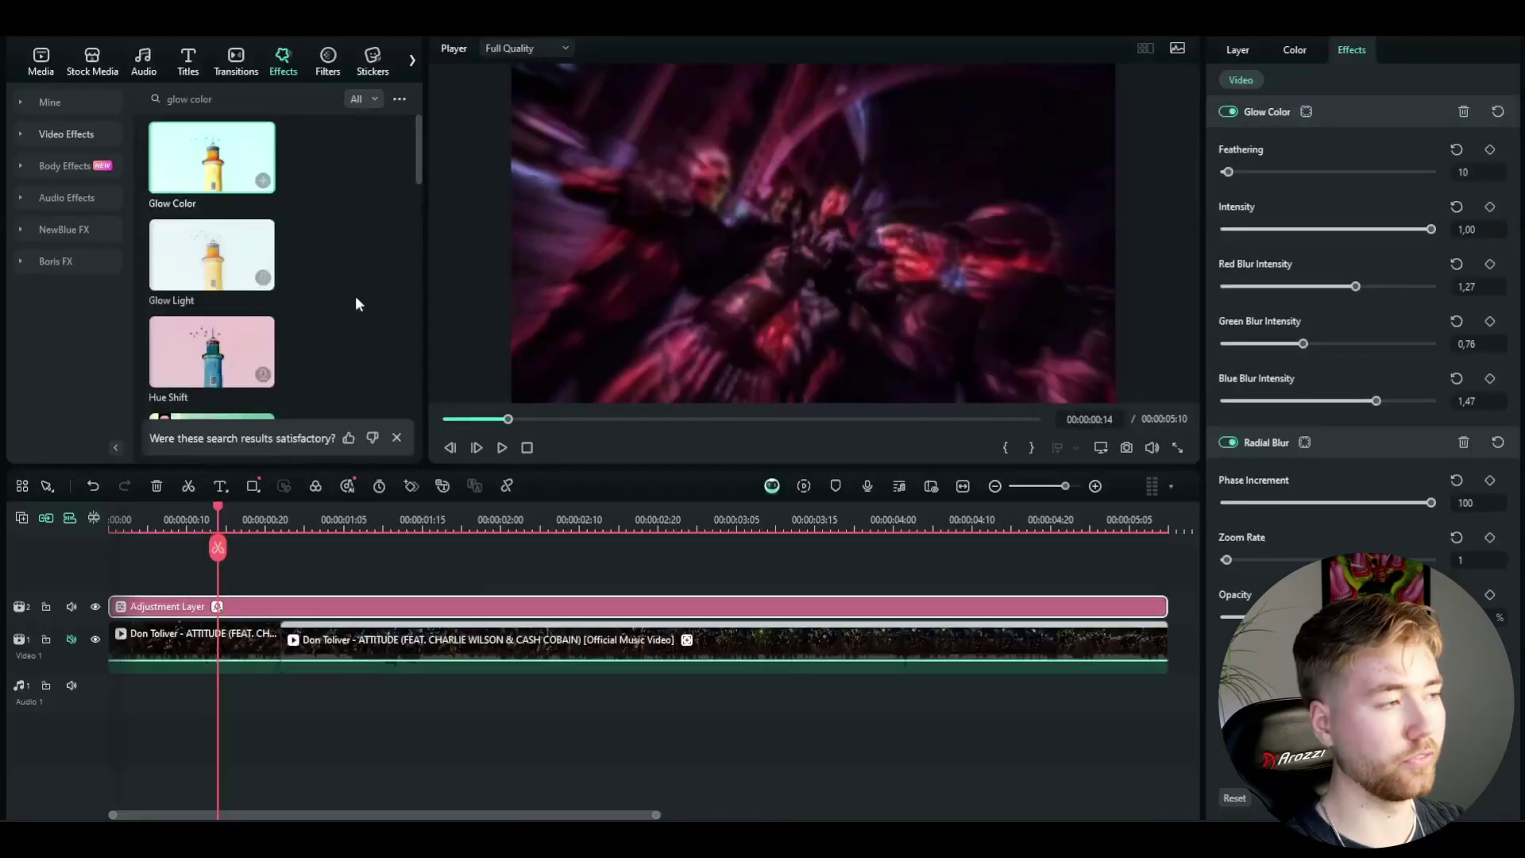
Search the effects for "noise map" and apply the Noise Map effect to the adjustment layer
{"action": "triple_click", "coordinate": [225, 98]}
{"action": "type", "text": "noise map"}
{"action": "key", "text": "Return"}
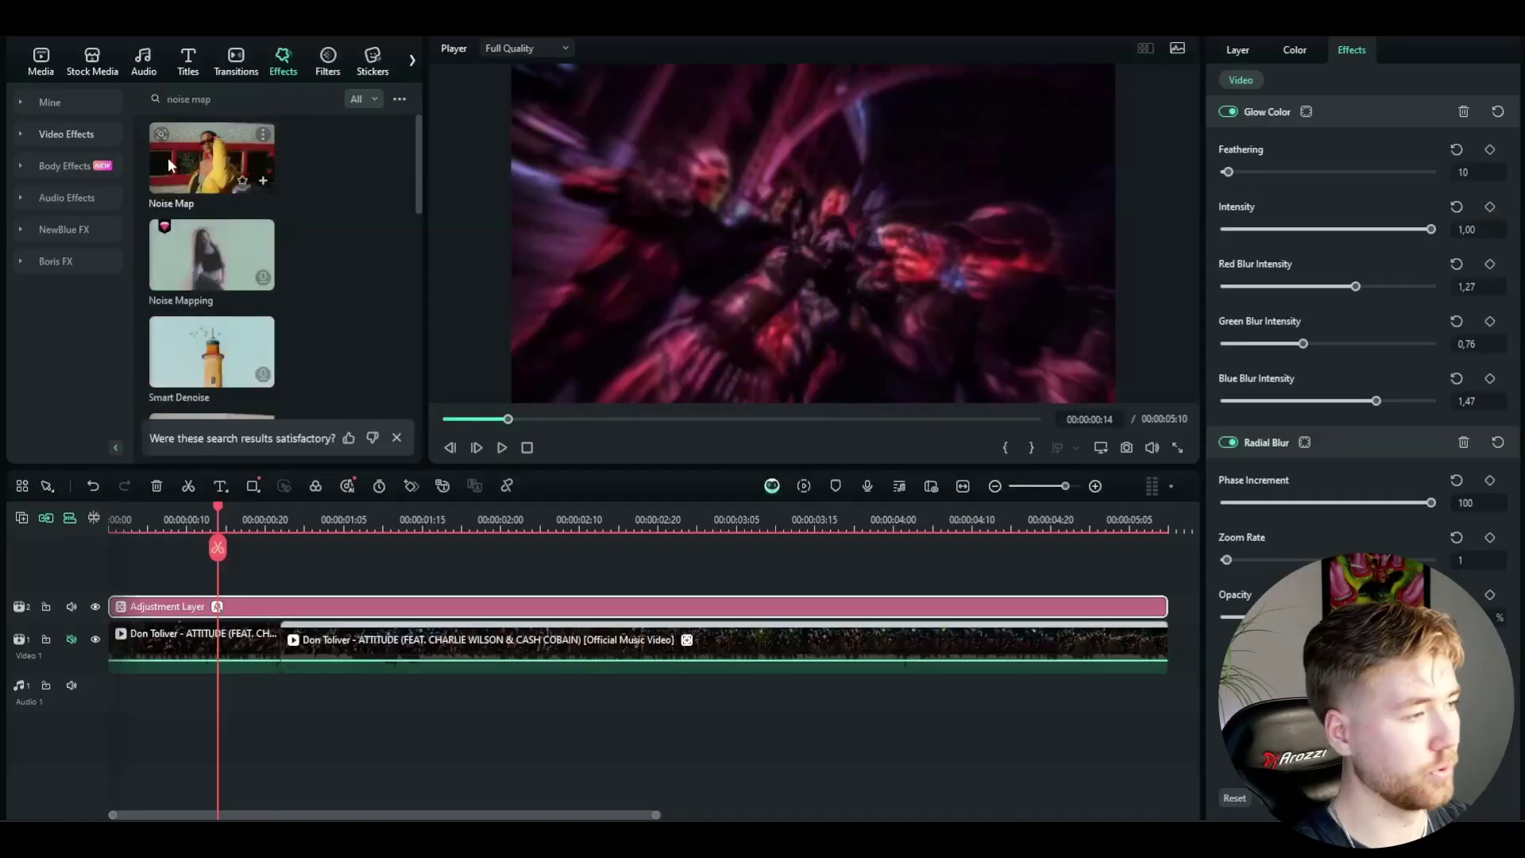
{"action": "left_click", "coordinate": [190, 164]}
{"action": "left_click_drag", "start_coordinate": [191, 164], "coordinate": [231, 601]}
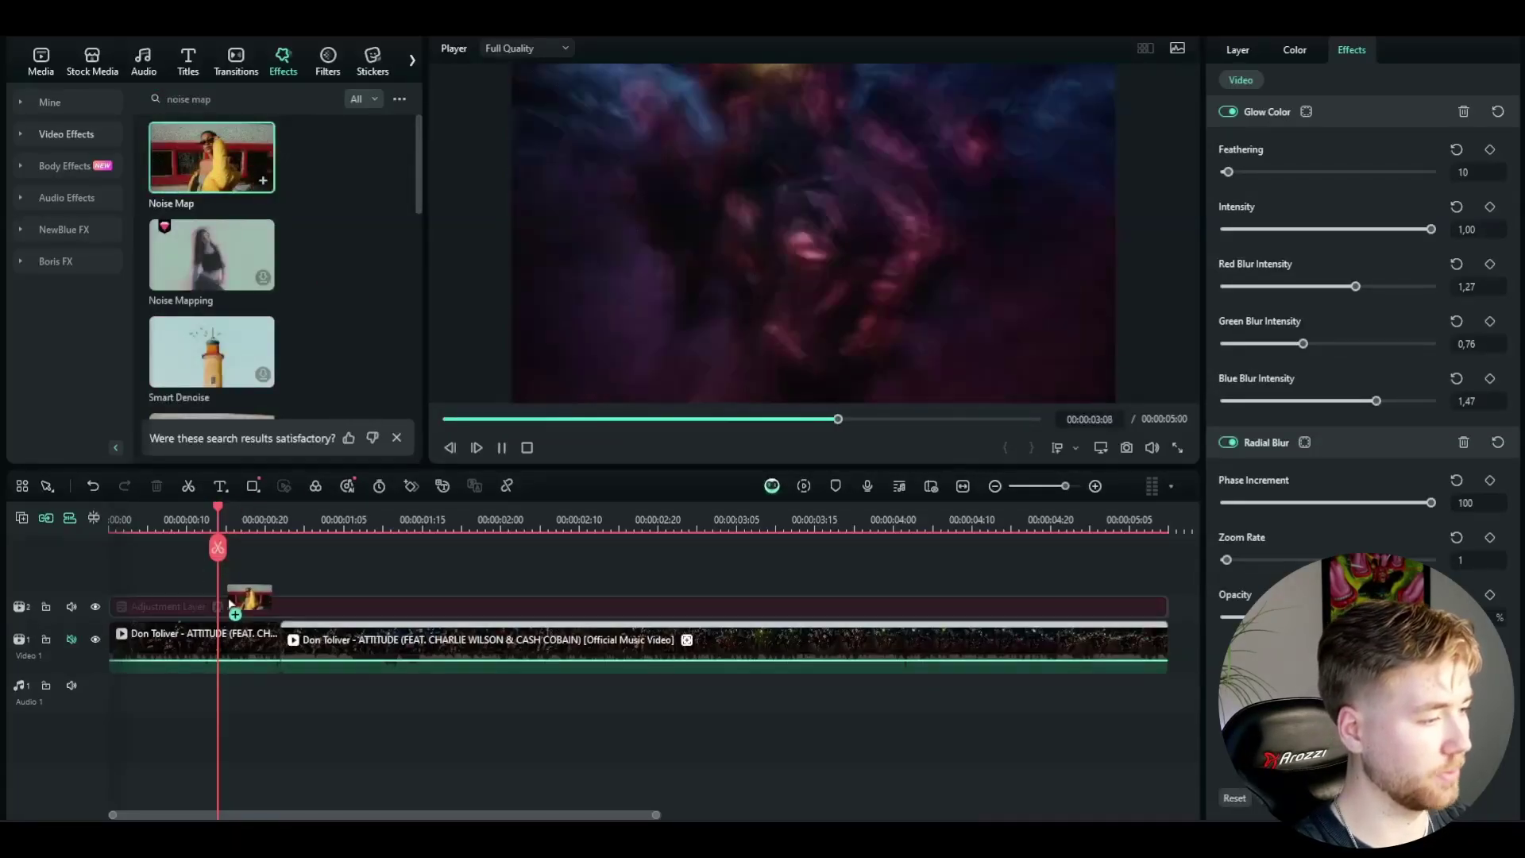
Set the Noise Map effect's Color to 0, Intensity to 15 and Strength to 64
{"action": "left_click_drag", "start_coordinate": [1431, 171], "coordinate": [1046, 214]}
{"action": "mouse_move", "coordinate": [1287, 230]}
{"action": "left_mouse_down"}
{"action": "mouse_move", "coordinate": [1241, 232]}
{"action": "mouse_move", "coordinate": [1257, 232]}
{"action": "left_mouse_up"}
{"action": "left_click_drag", "start_coordinate": [1307, 287], "coordinate": [1356, 286]}
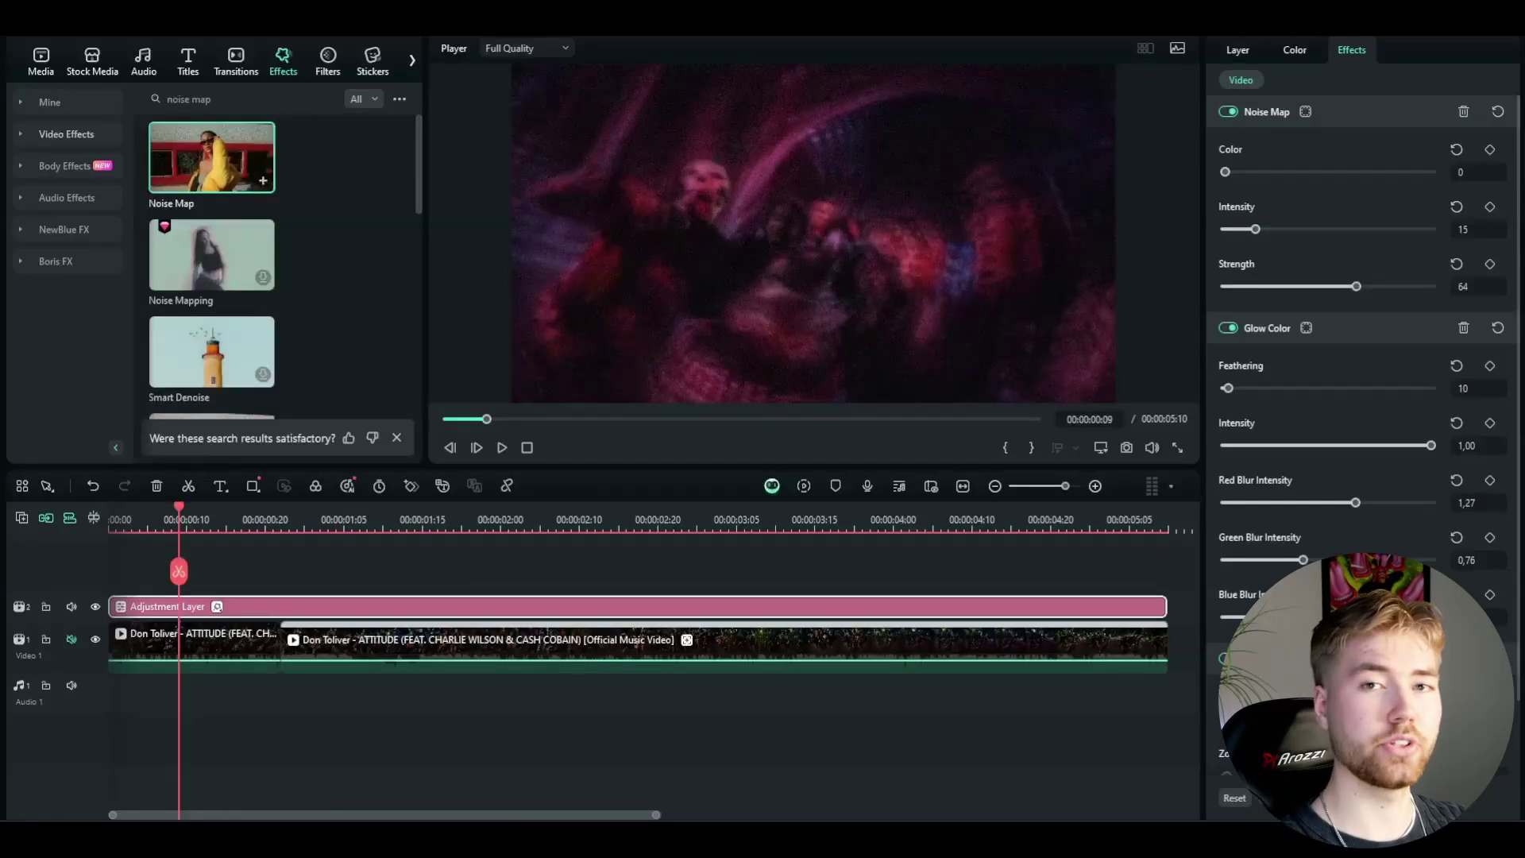
Find the Low FPS effect, apply it to the adjustment layer and set its Fps to 15
{"action": "triple_click", "coordinate": [189, 98]}
{"action": "type", "text": "low fps"}
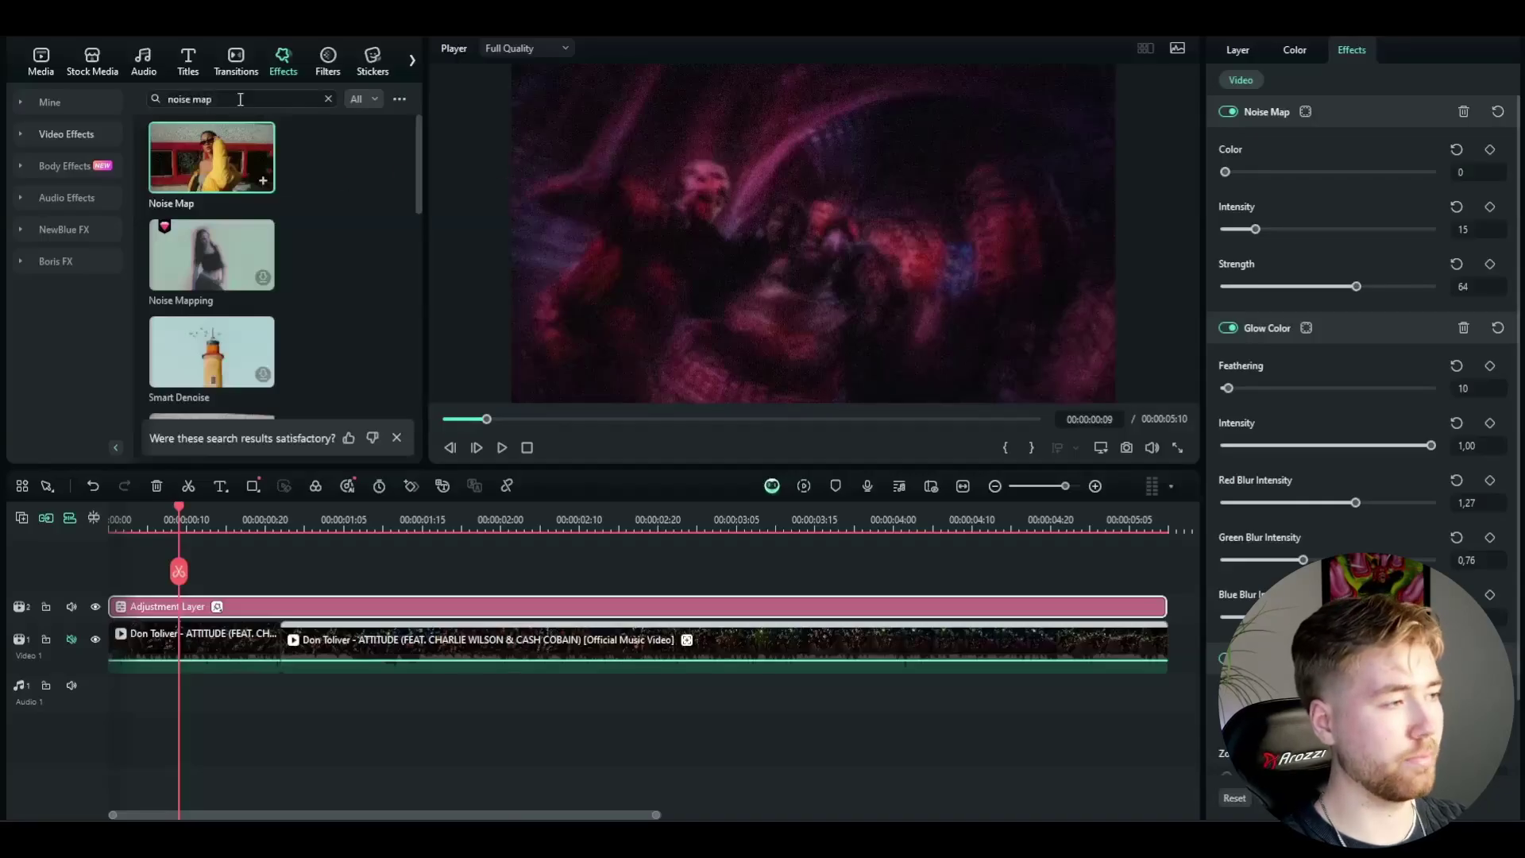
{"action": "key", "text": "Return"}
{"action": "left_click_drag", "start_coordinate": [212, 158], "coordinate": [241, 605]}
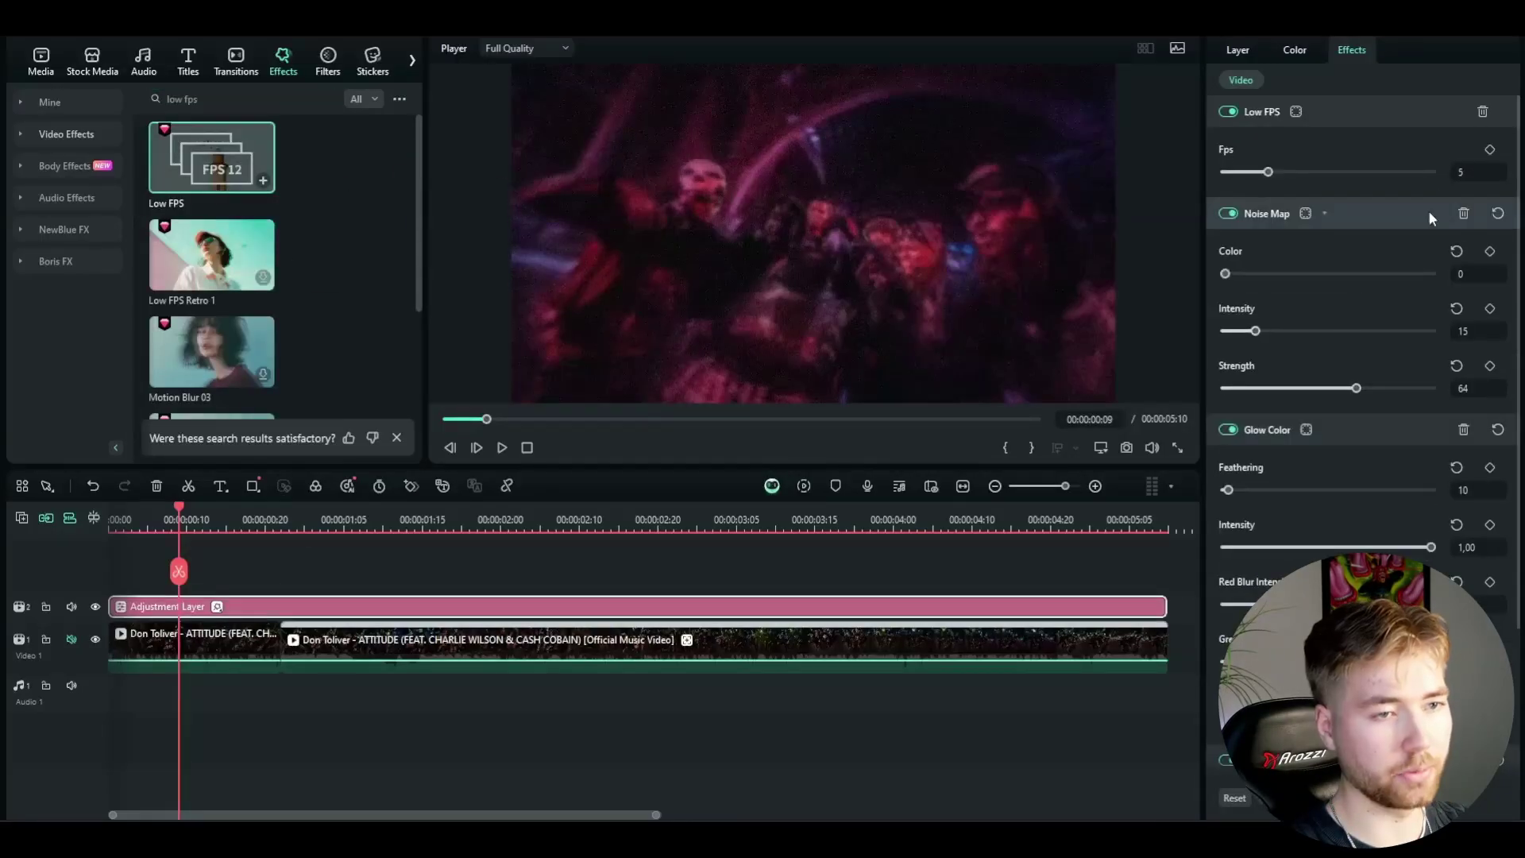
{"action": "left_click", "coordinate": [1478, 172]}
{"action": "type", "text": "15"}
{"action": "key", "text": "Return"}
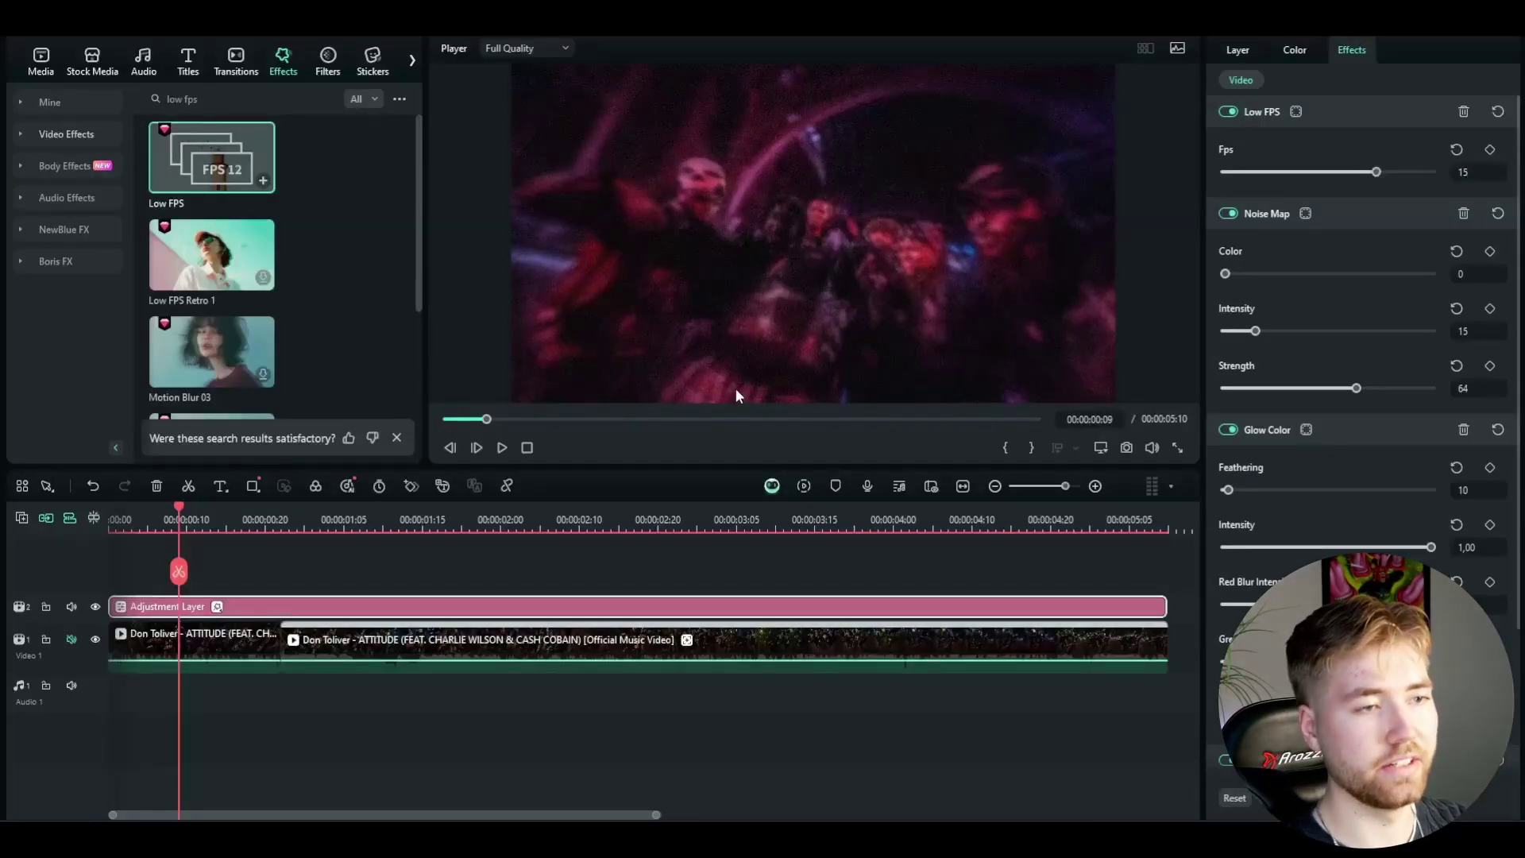